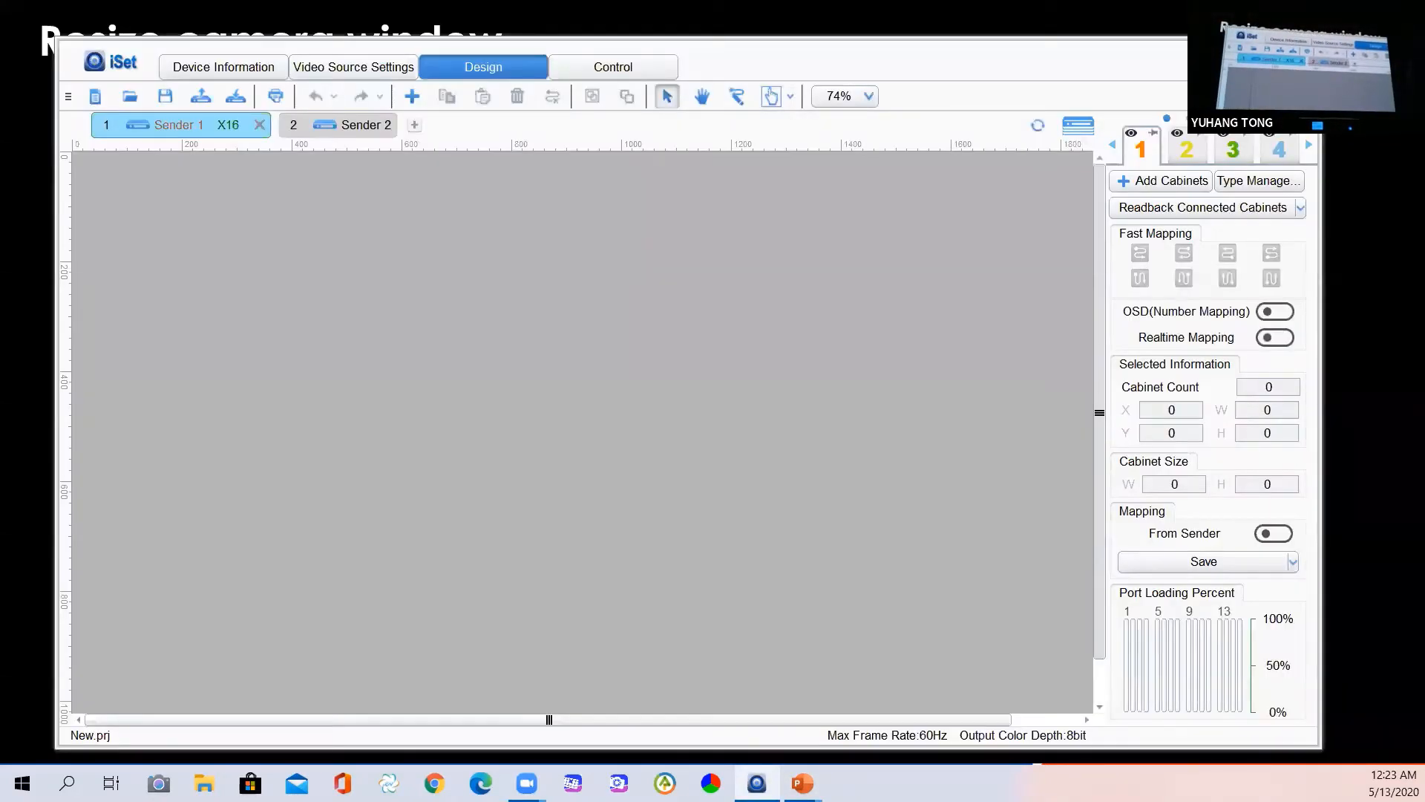
# Maximize the window and look through the Video Source Settings, Control and Device Information pages
pyautogui.click(1279, 53)
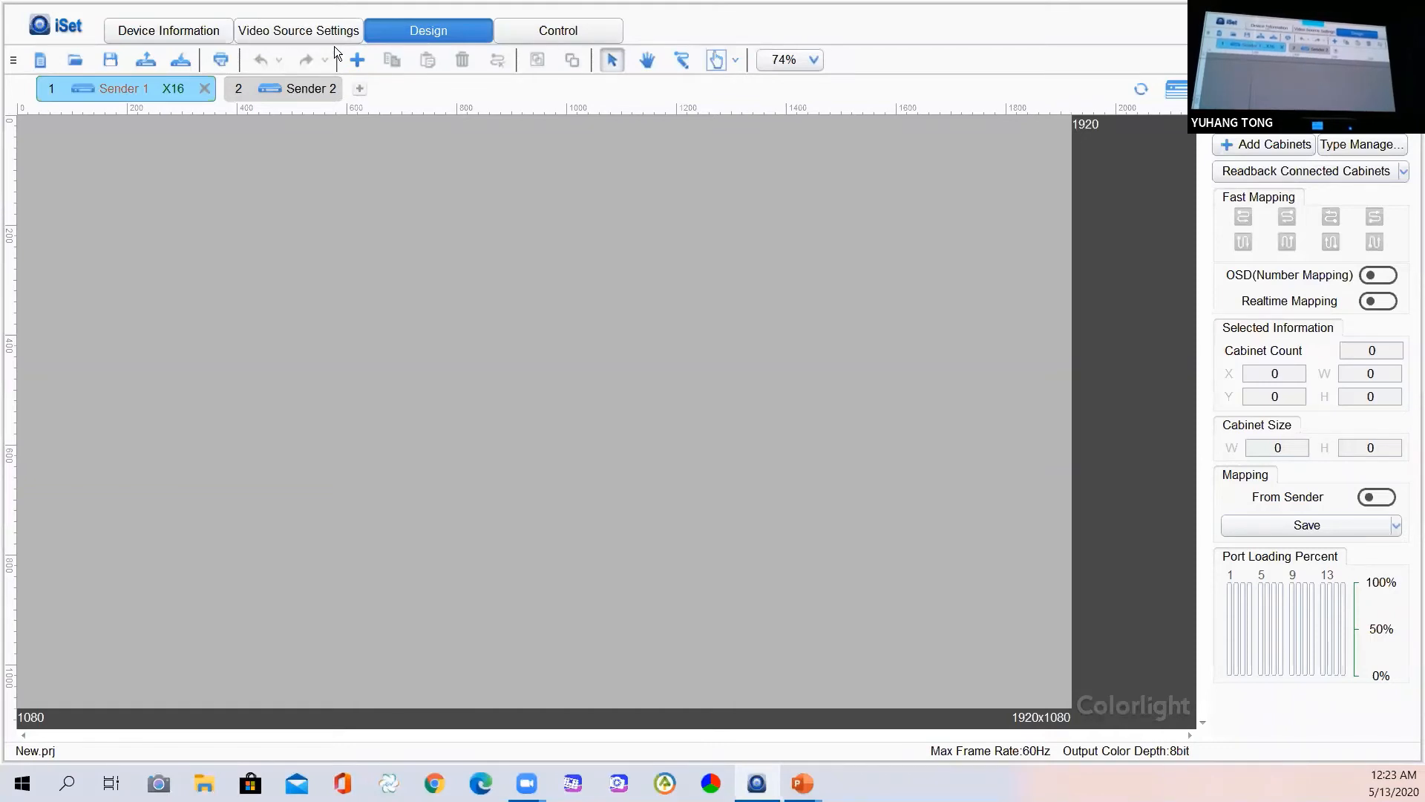
pyautogui.click(309, 35)
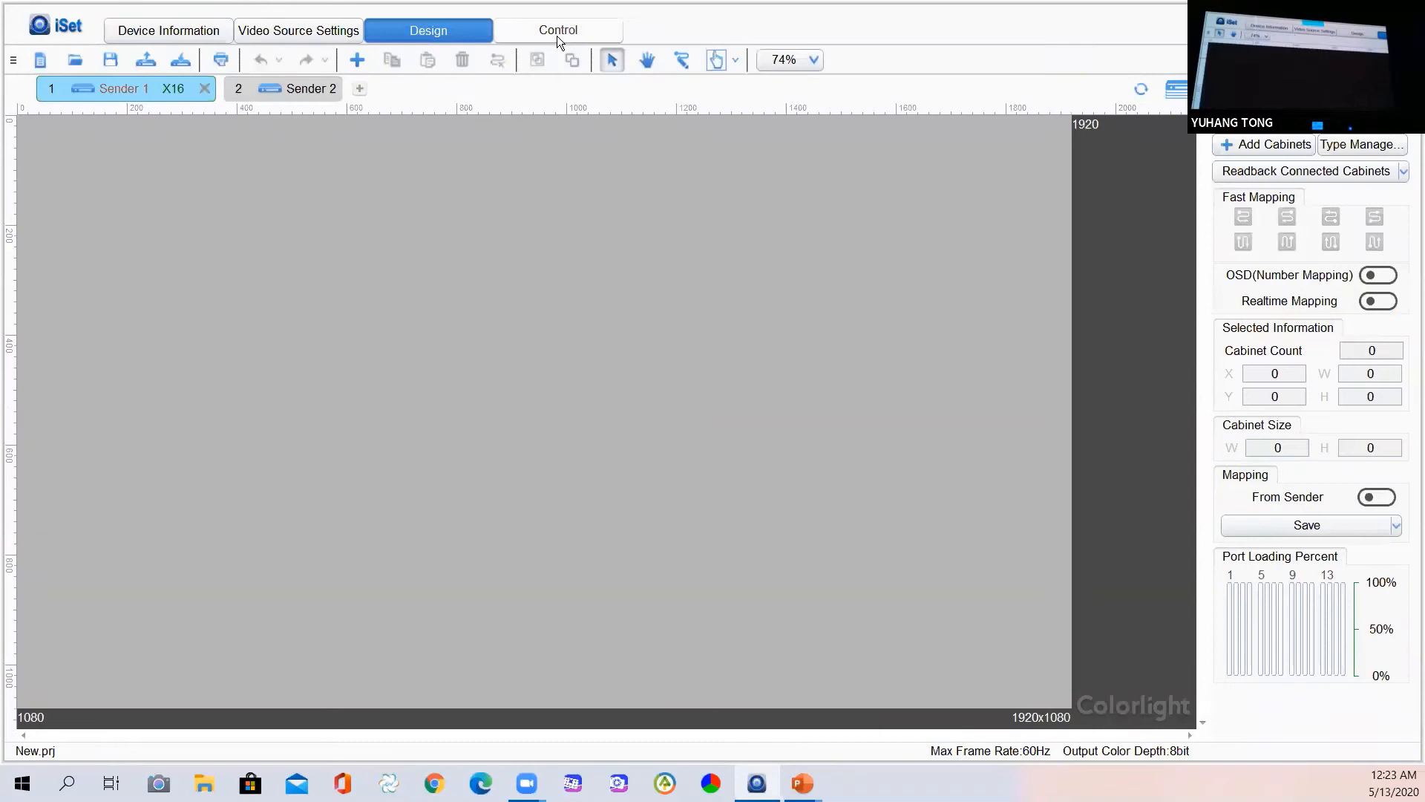
pyautogui.click(557, 33)
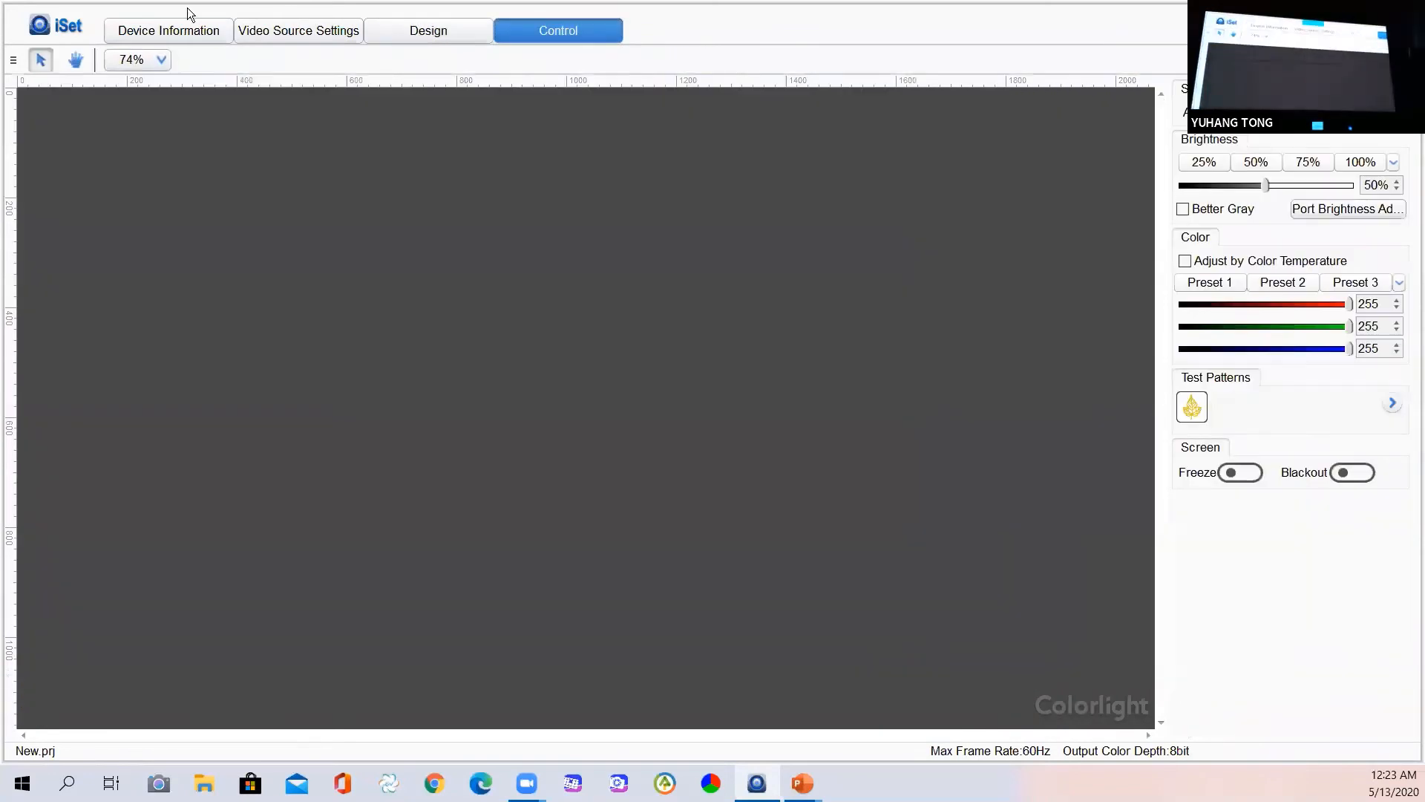
pyautogui.click(132, 29)
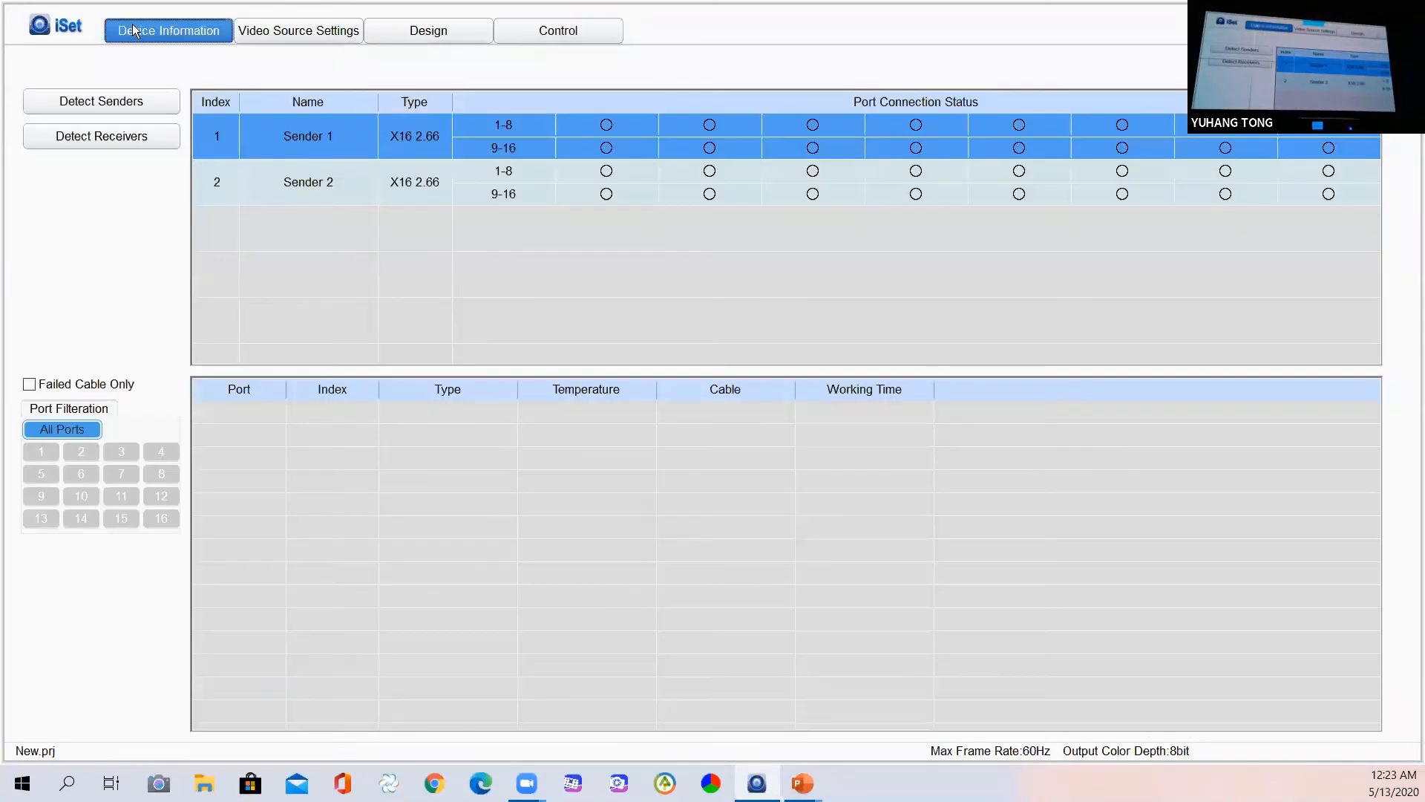
# Unlock the advanced functions through Advanced Authorization with the authorization password
pyautogui.click(62, 27)
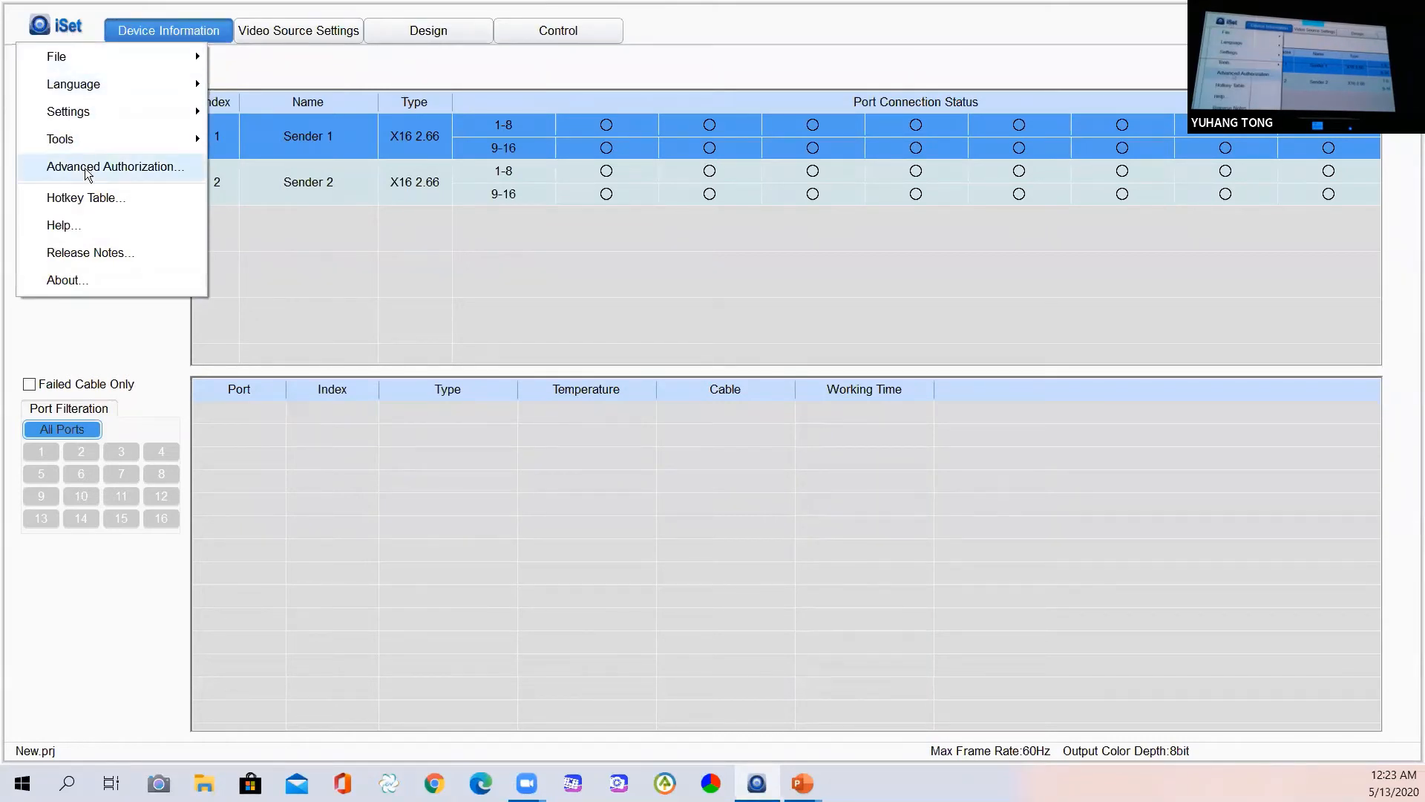
pyautogui.click(143, 171)
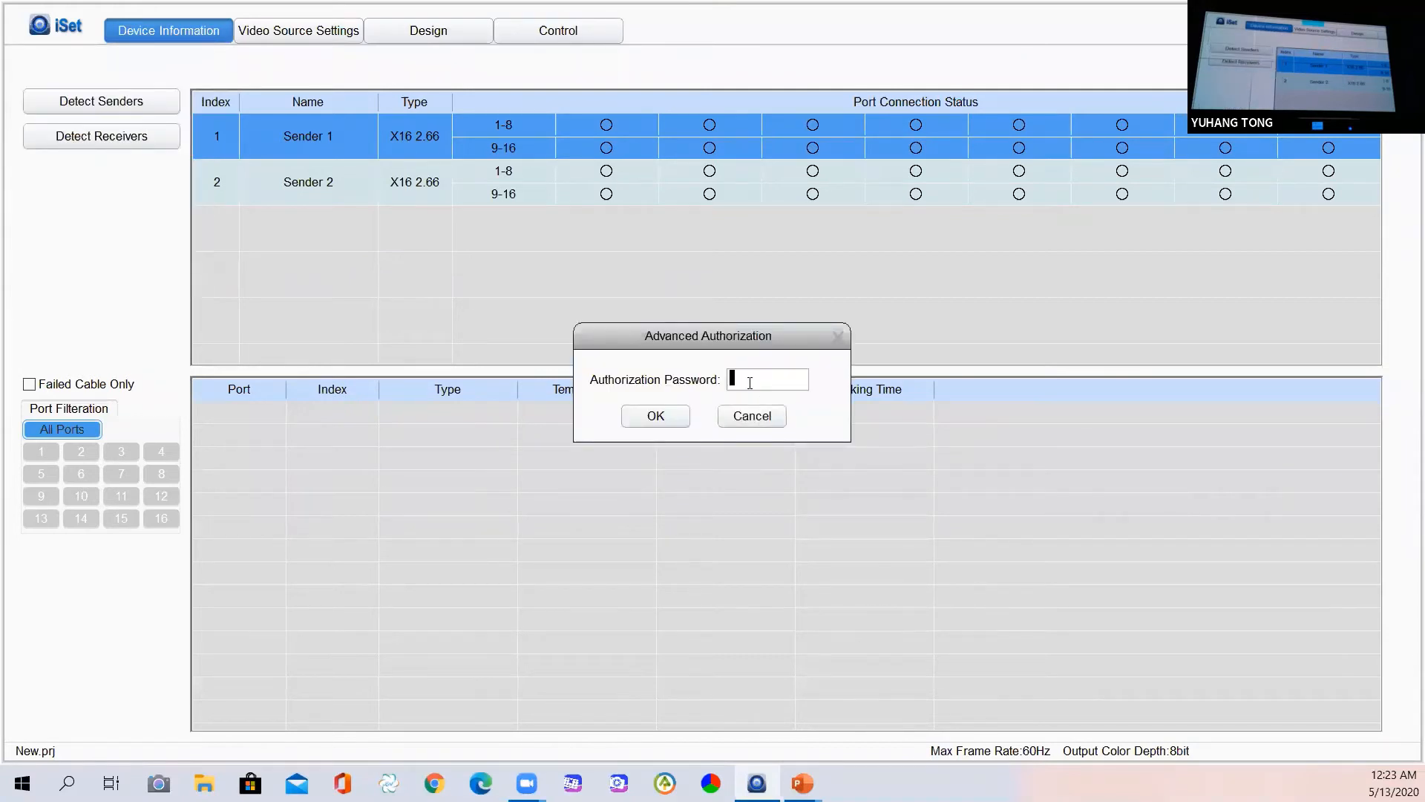
pyautogui.press('Return')
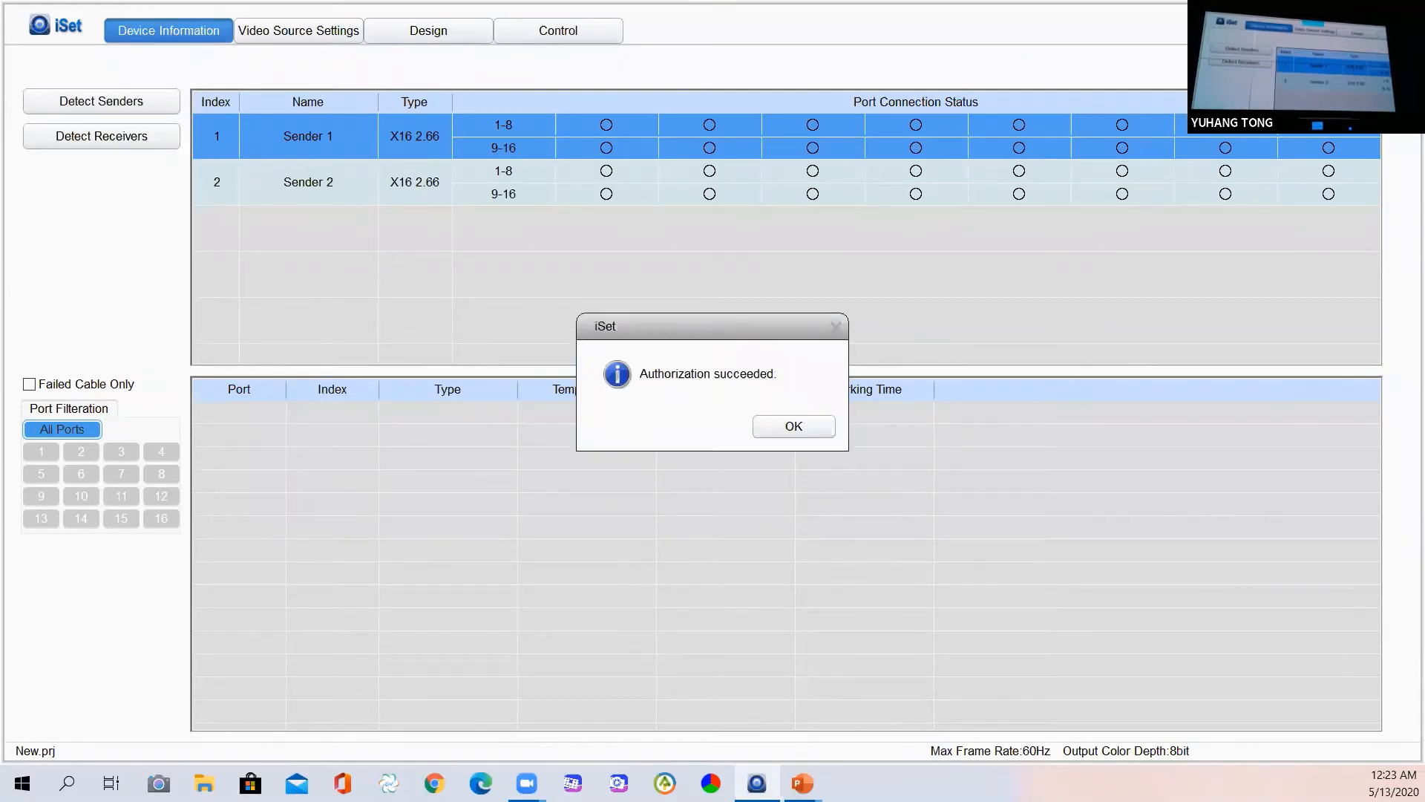
pyautogui.click(781, 427)
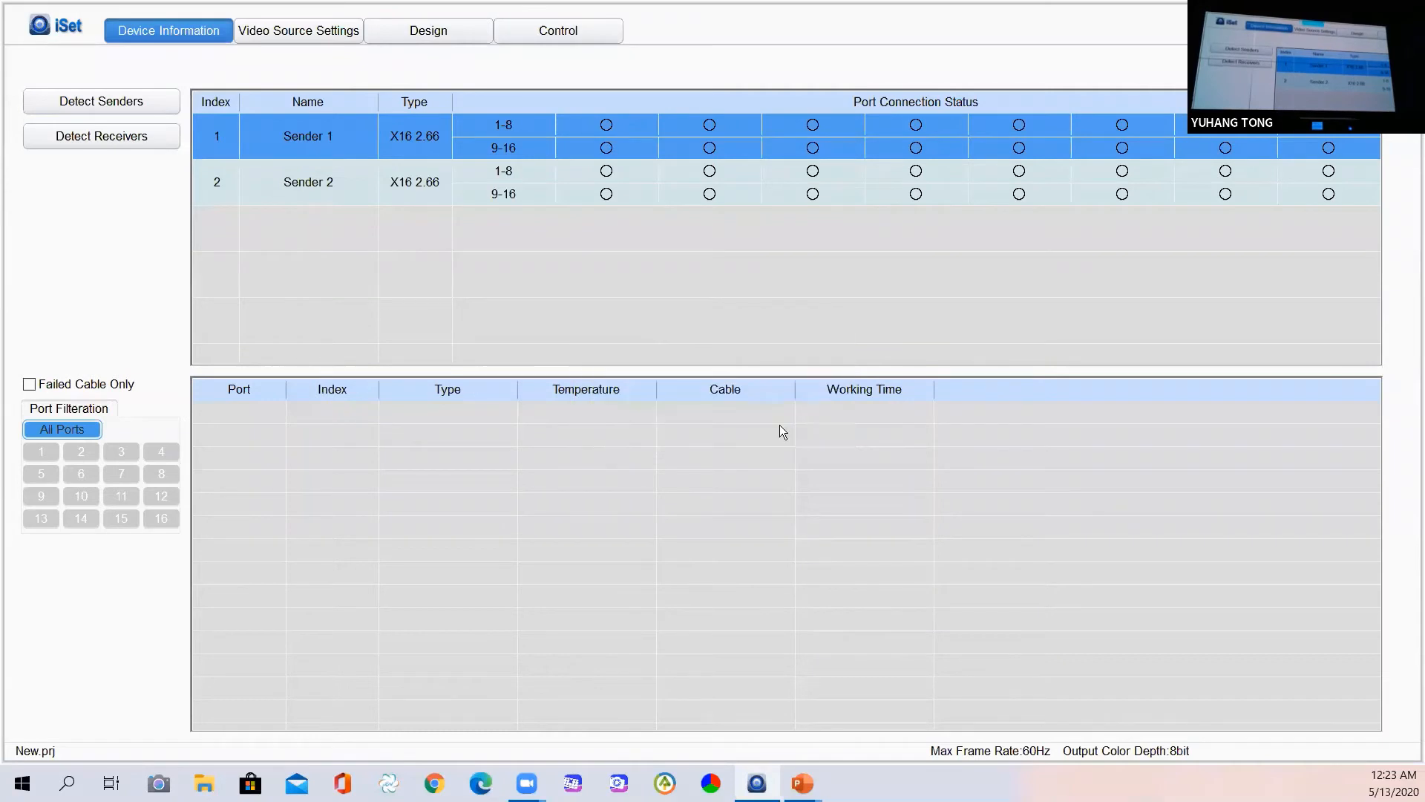
# Enable Show Soft Edge, Show Color and Brightness, and Show Monitoring in the software features, leaving Show Advanced Soft Edge off
pyautogui.click(63, 30)
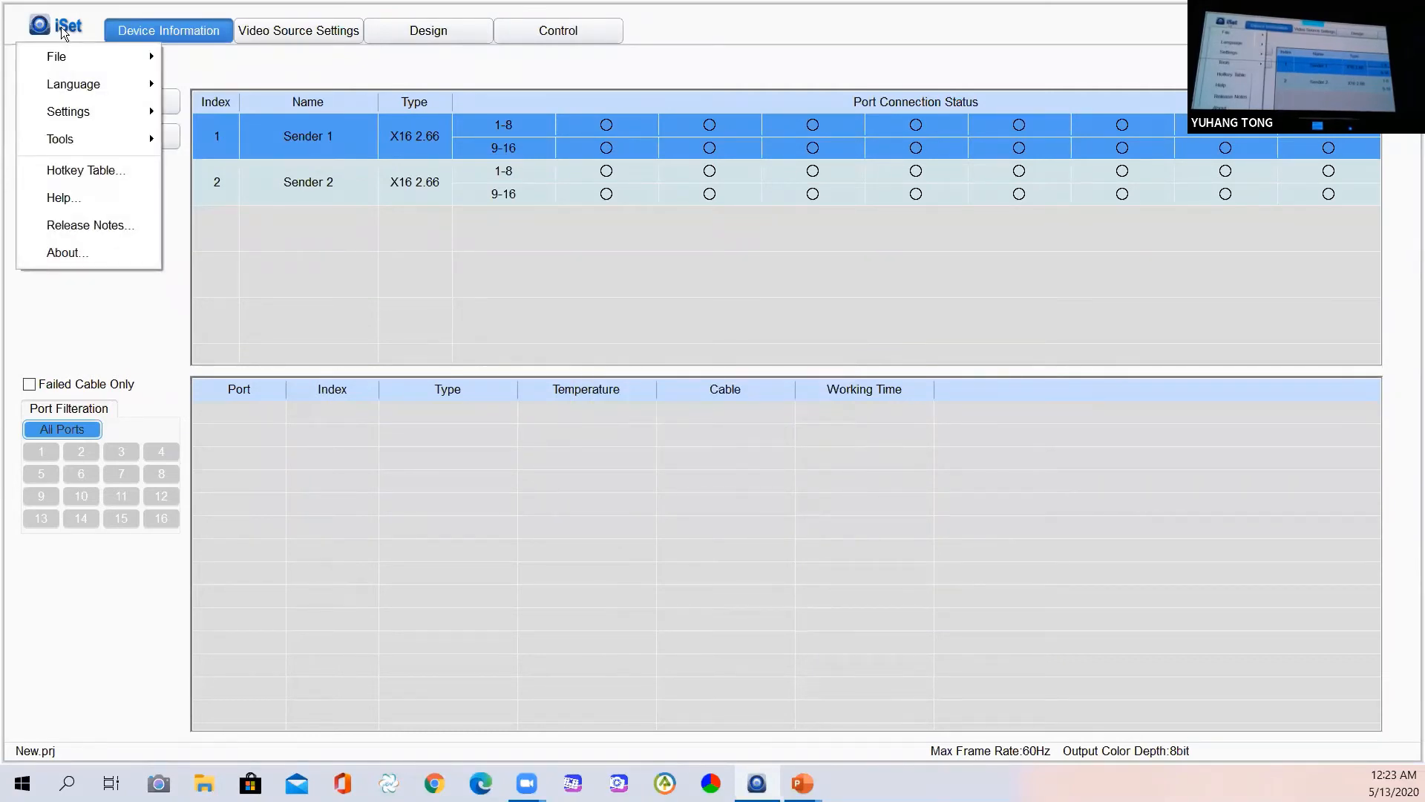
pyautogui.moveTo(95, 111)
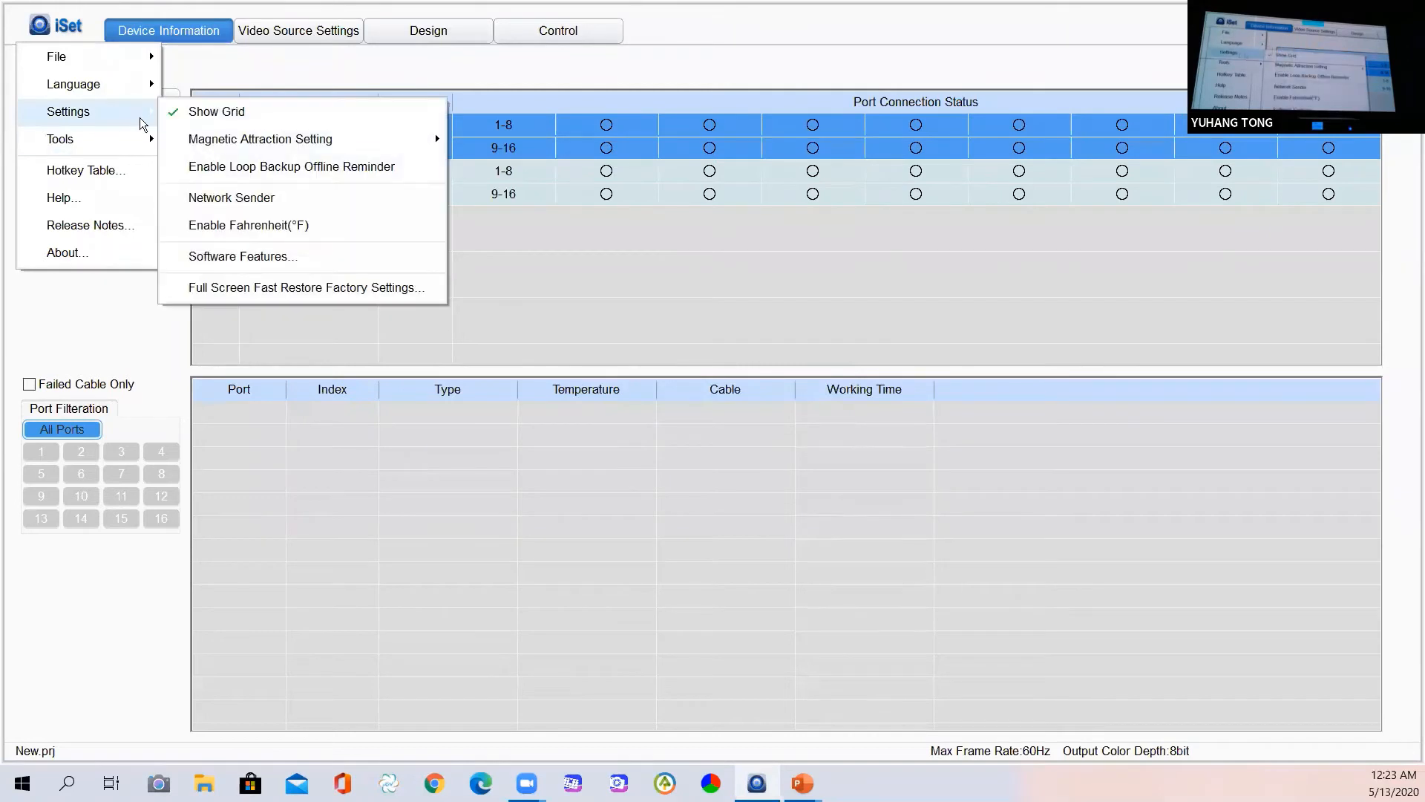
pyautogui.click(307, 257)
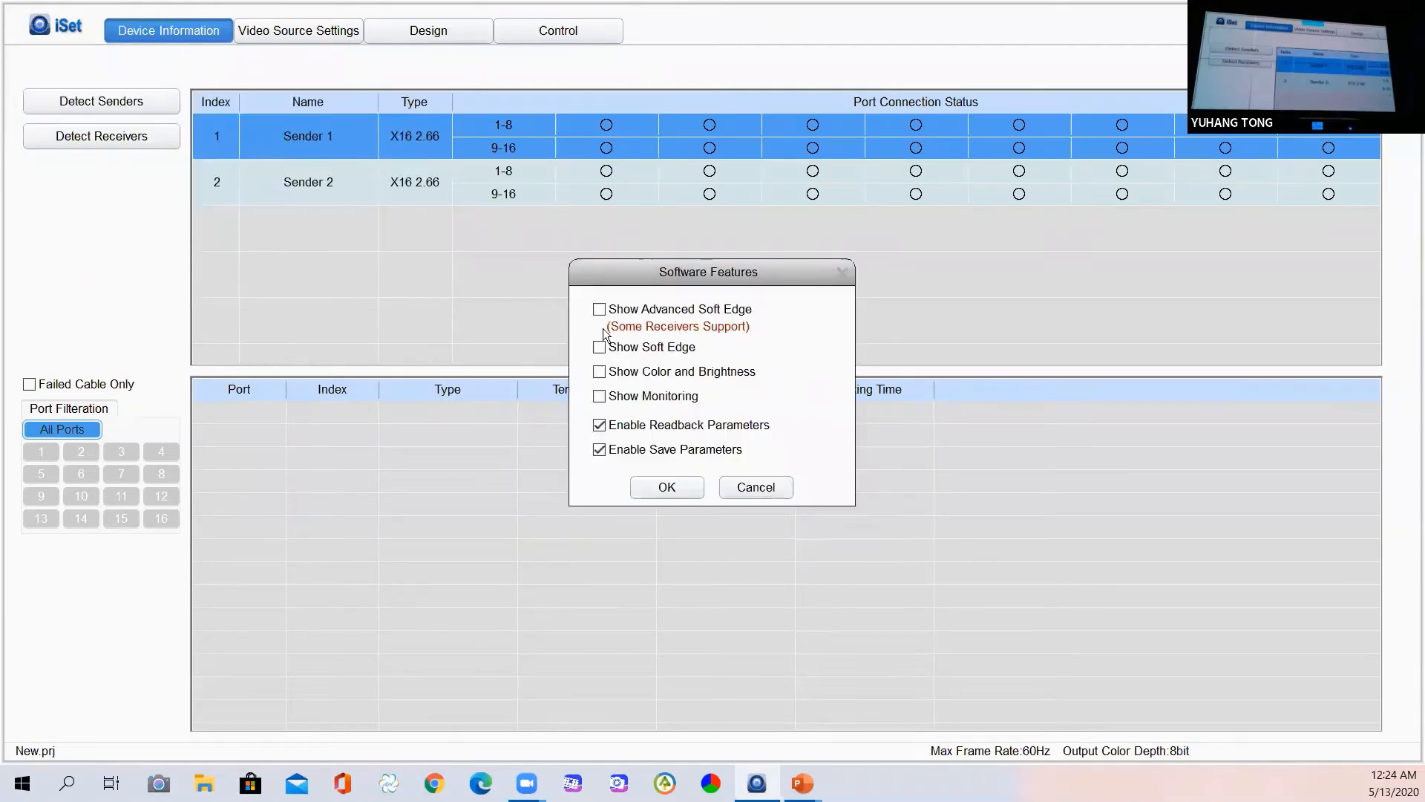
pyautogui.click(630, 348)
pyautogui.click(635, 371)
pyautogui.click(639, 397)
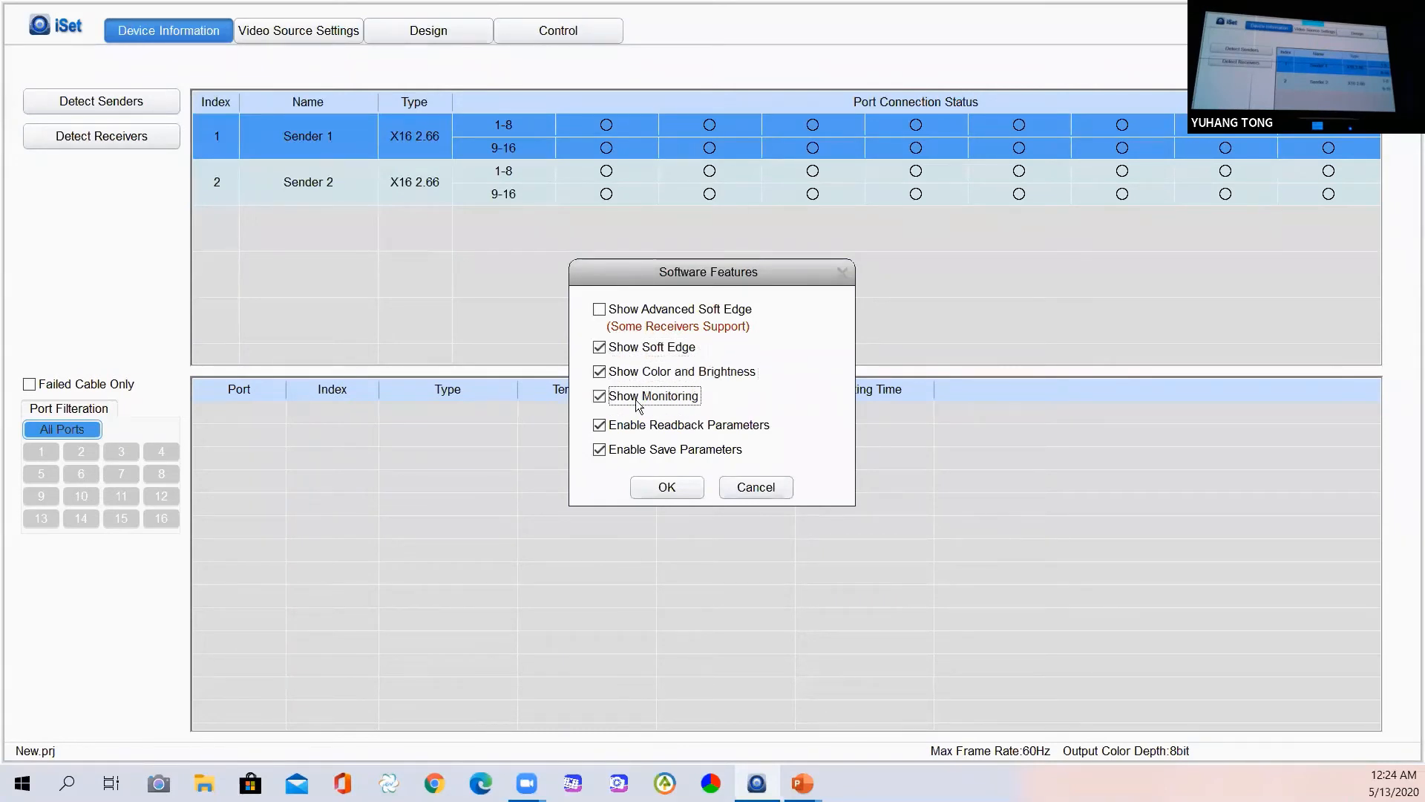
pyautogui.click(644, 316)
pyautogui.click(645, 315)
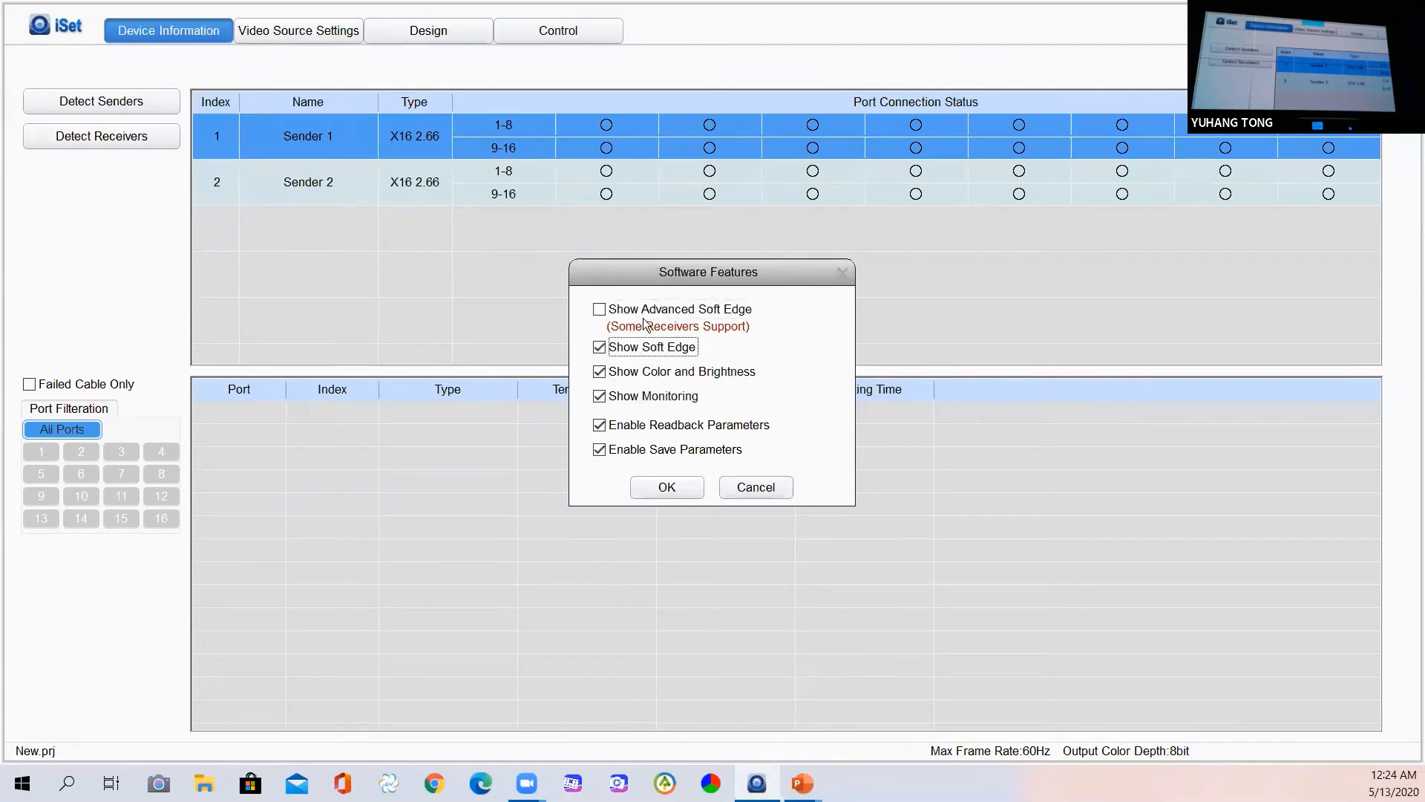
pyautogui.click(644, 315)
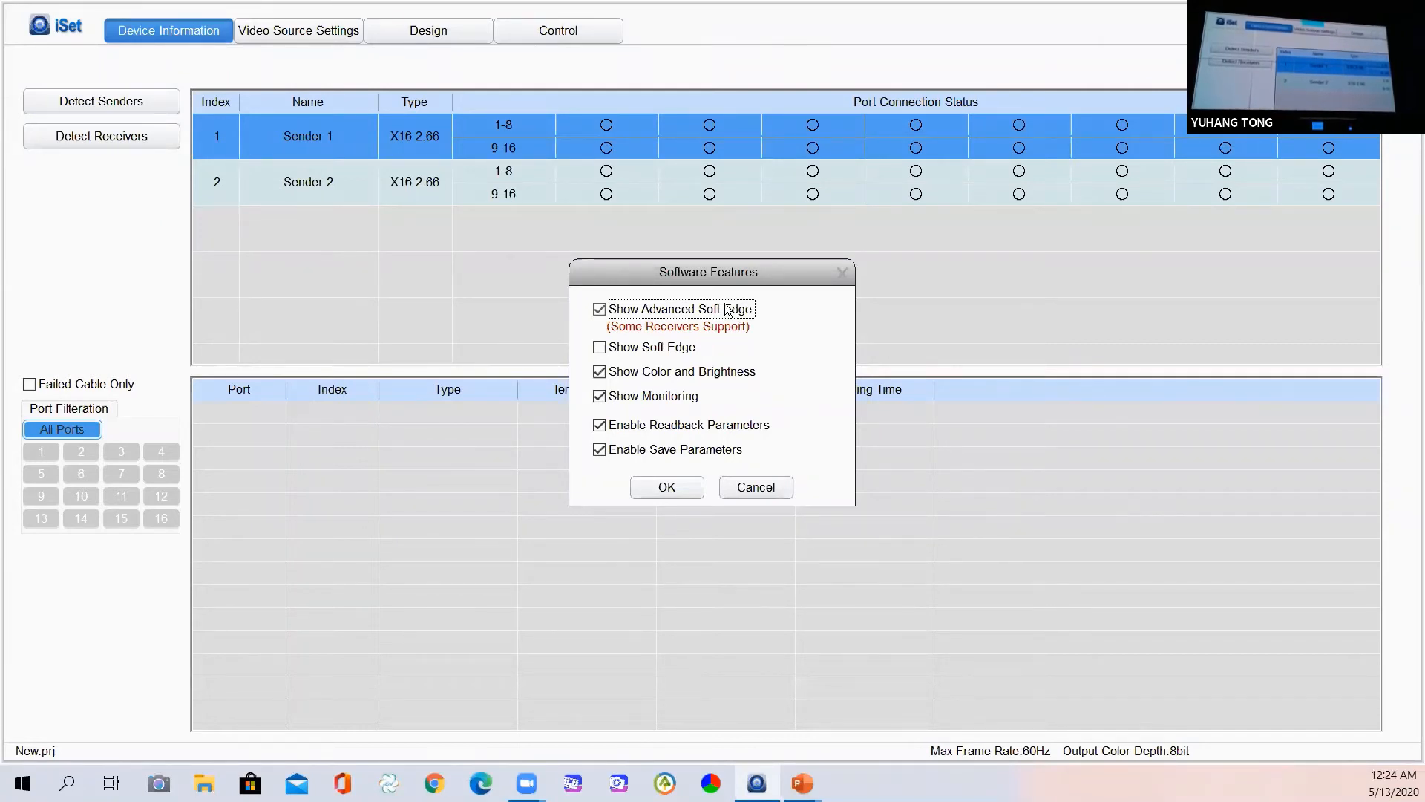
pyautogui.click(635, 346)
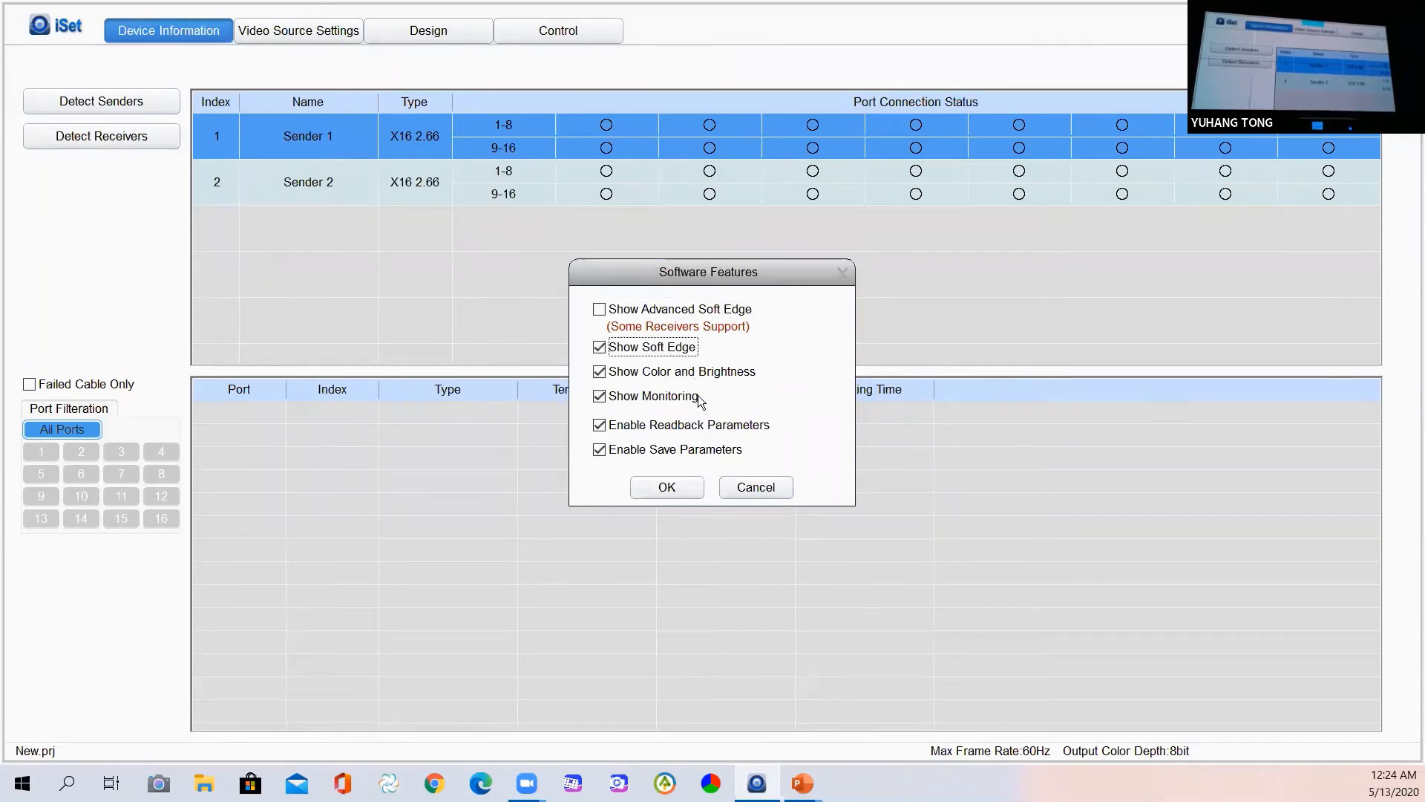
pyautogui.click(670, 487)
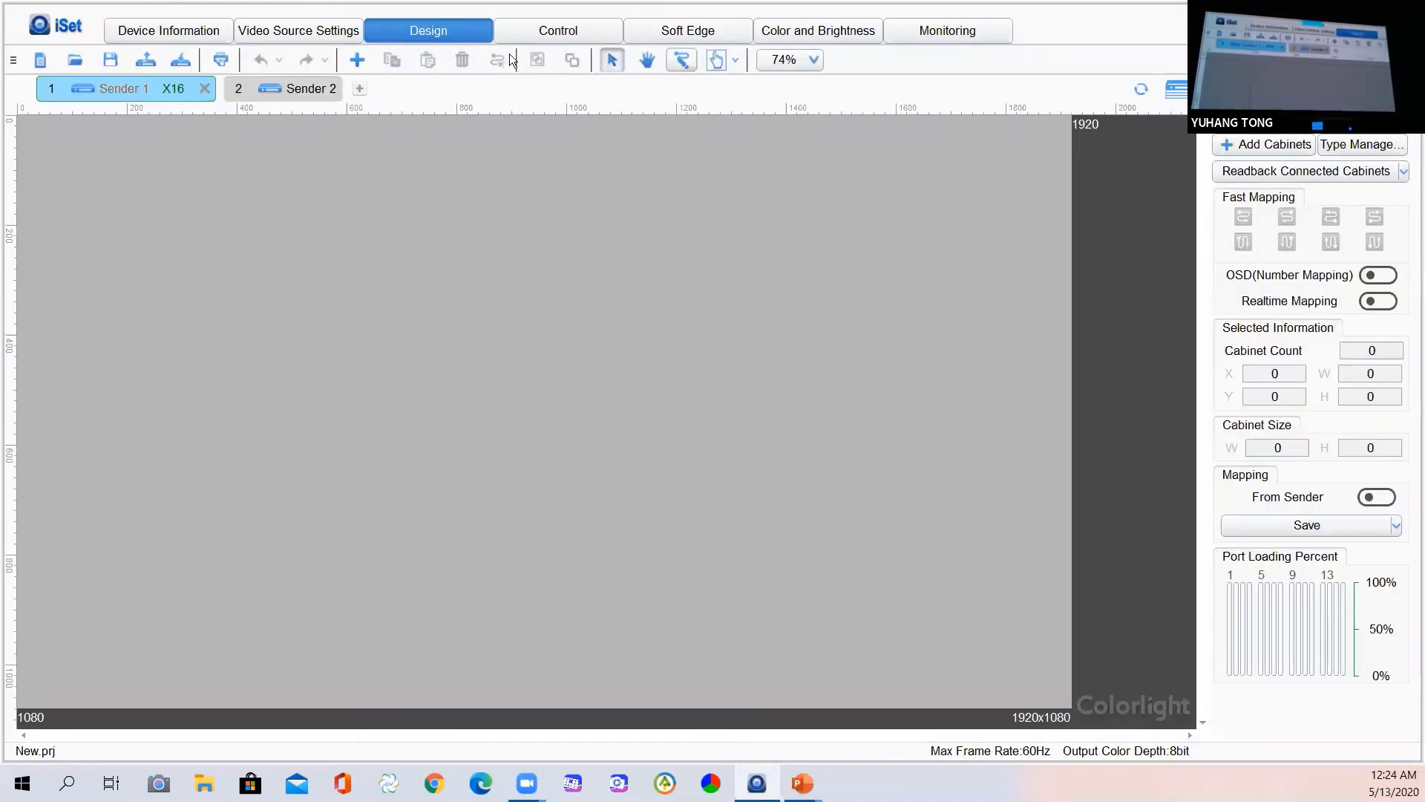
# Detect the connected senders and their receivers on the Device Information page
pyautogui.click(152, 37)
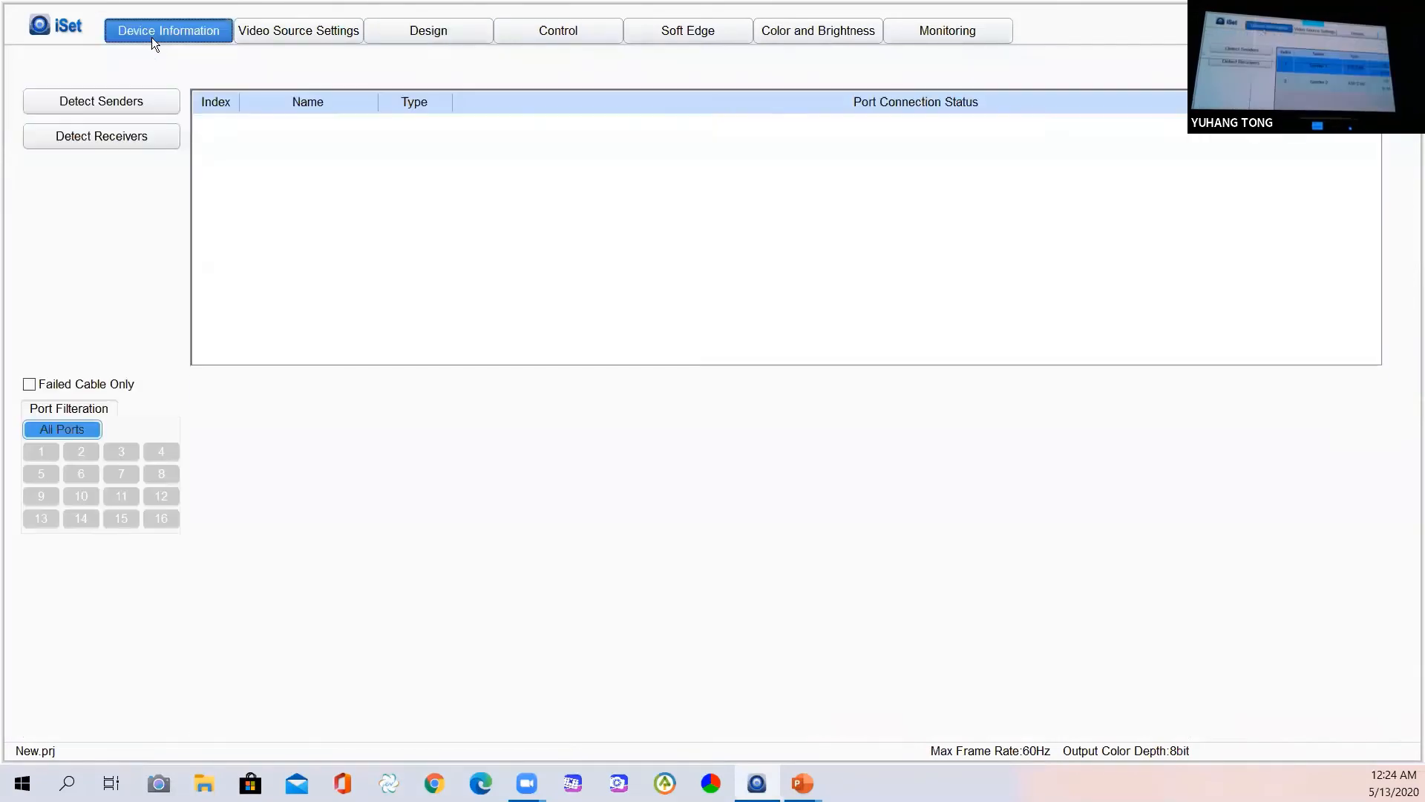
pyautogui.click(138, 101)
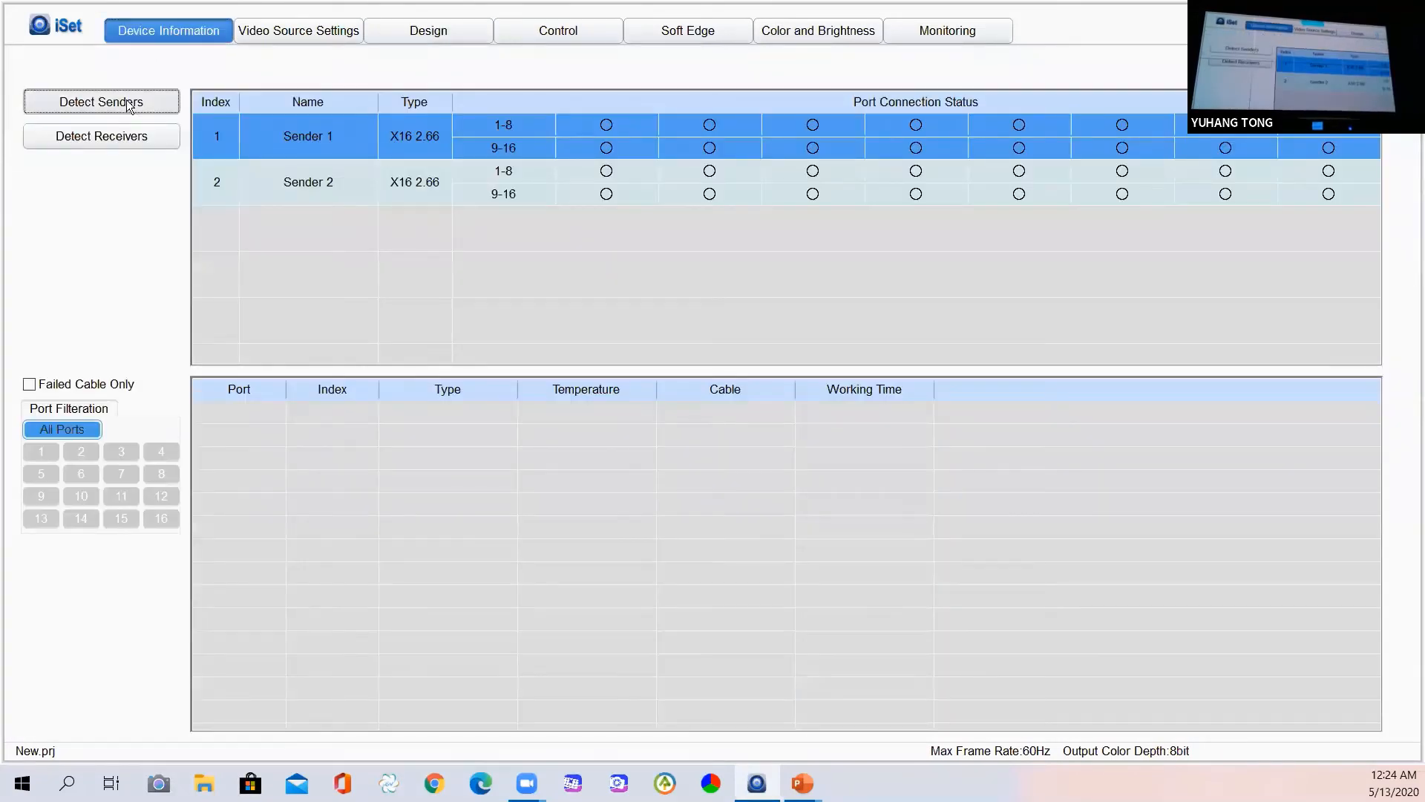
pyautogui.click(128, 141)
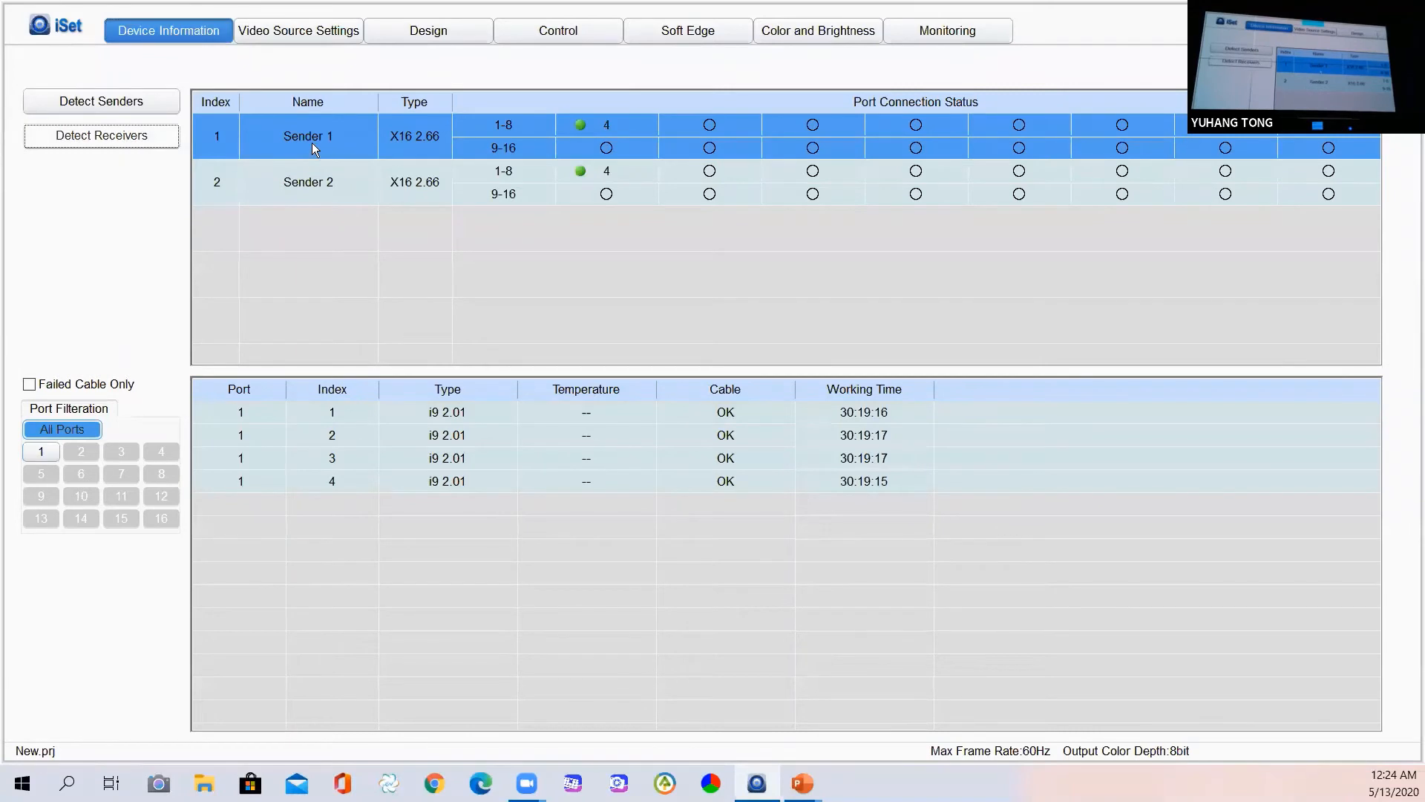
# Examine the detected receivers and the video source settings for Sender 1 and Sender 2
pyautogui.click(309, 168)
pyautogui.click(311, 144)
pyautogui.click(313, 169)
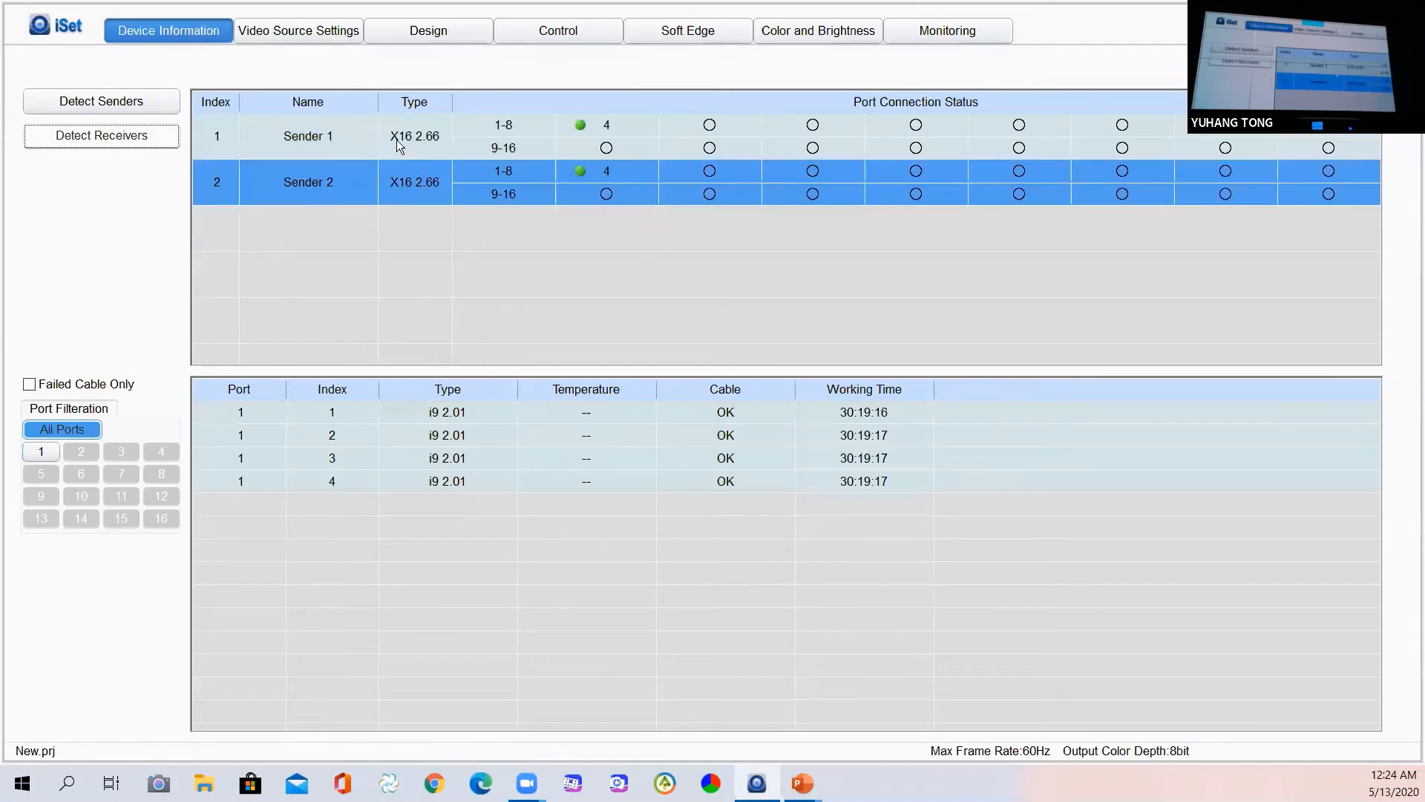
pyautogui.click(400, 138)
pyautogui.click(412, 176)
pyautogui.click(586, 124)
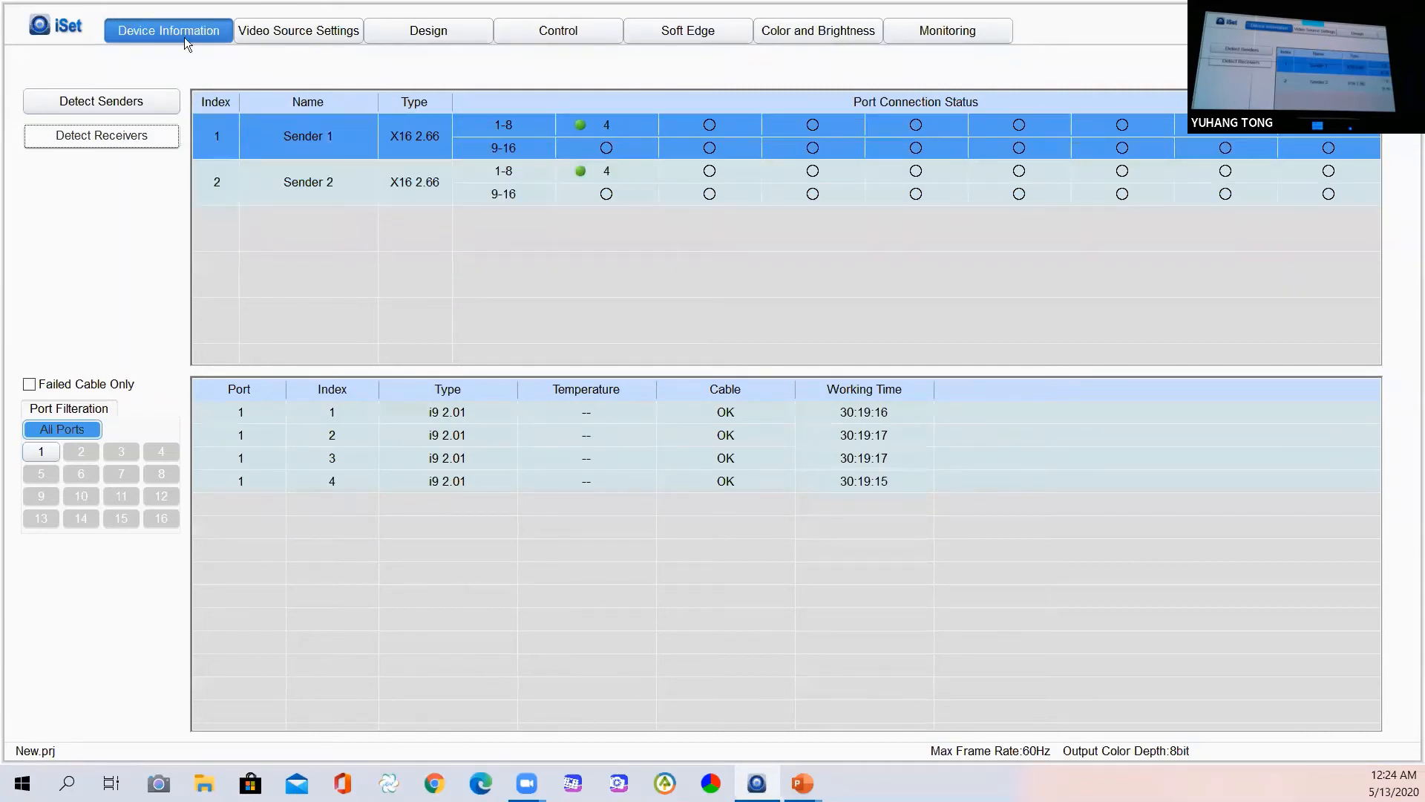
pyautogui.click(321, 34)
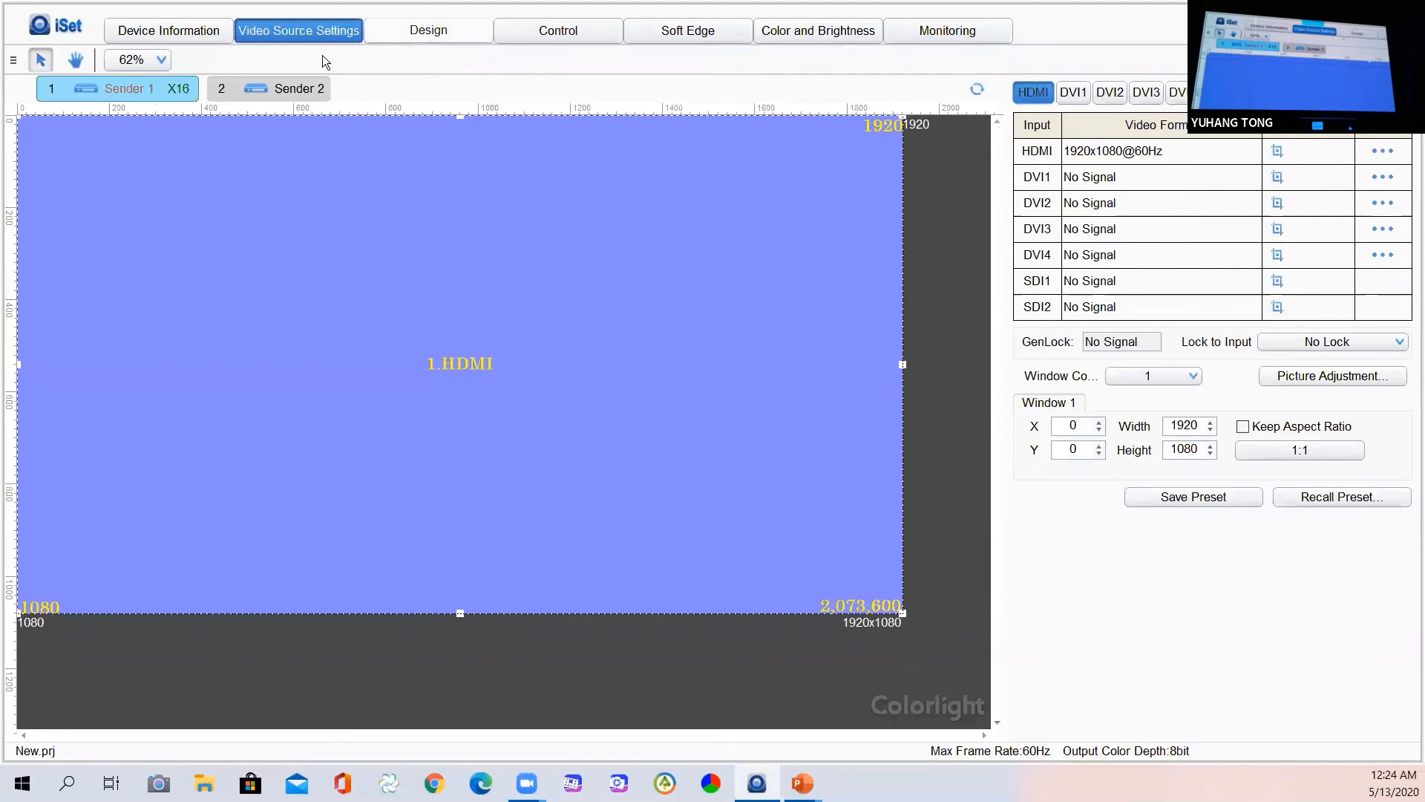
pyautogui.click(266, 90)
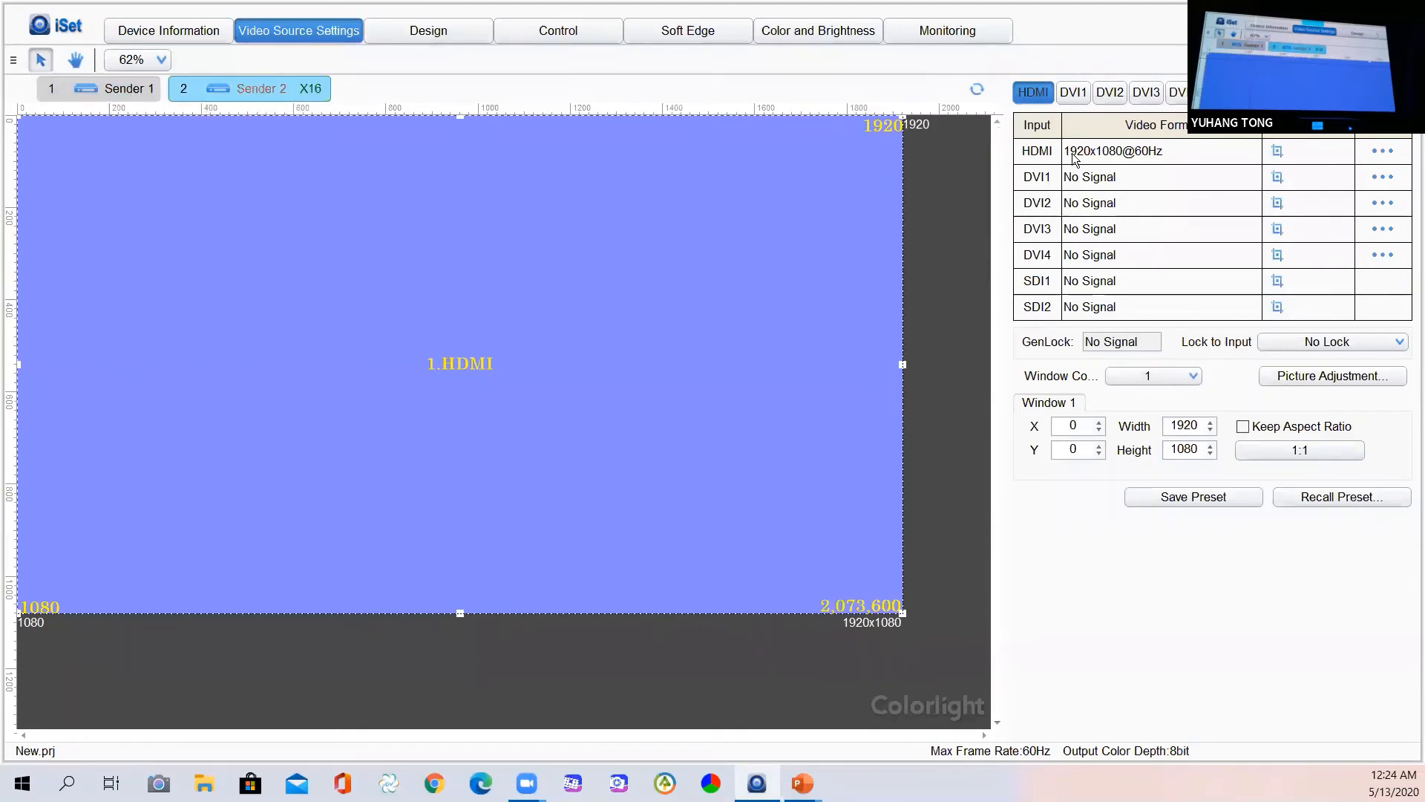
# Read back the connected cabinets of Sender 1 and of Sender 2 into the design
pyautogui.click(449, 34)
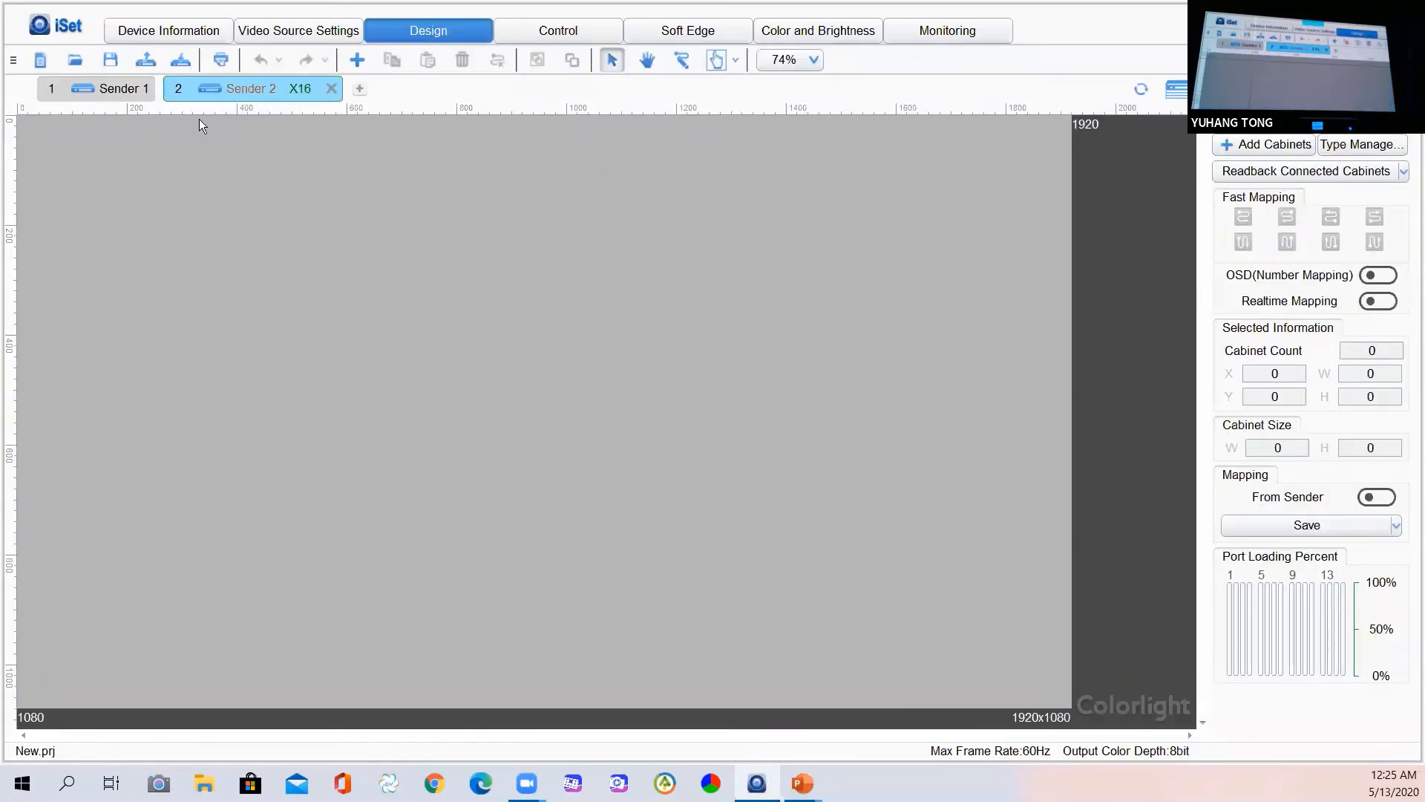
pyautogui.click(77, 91)
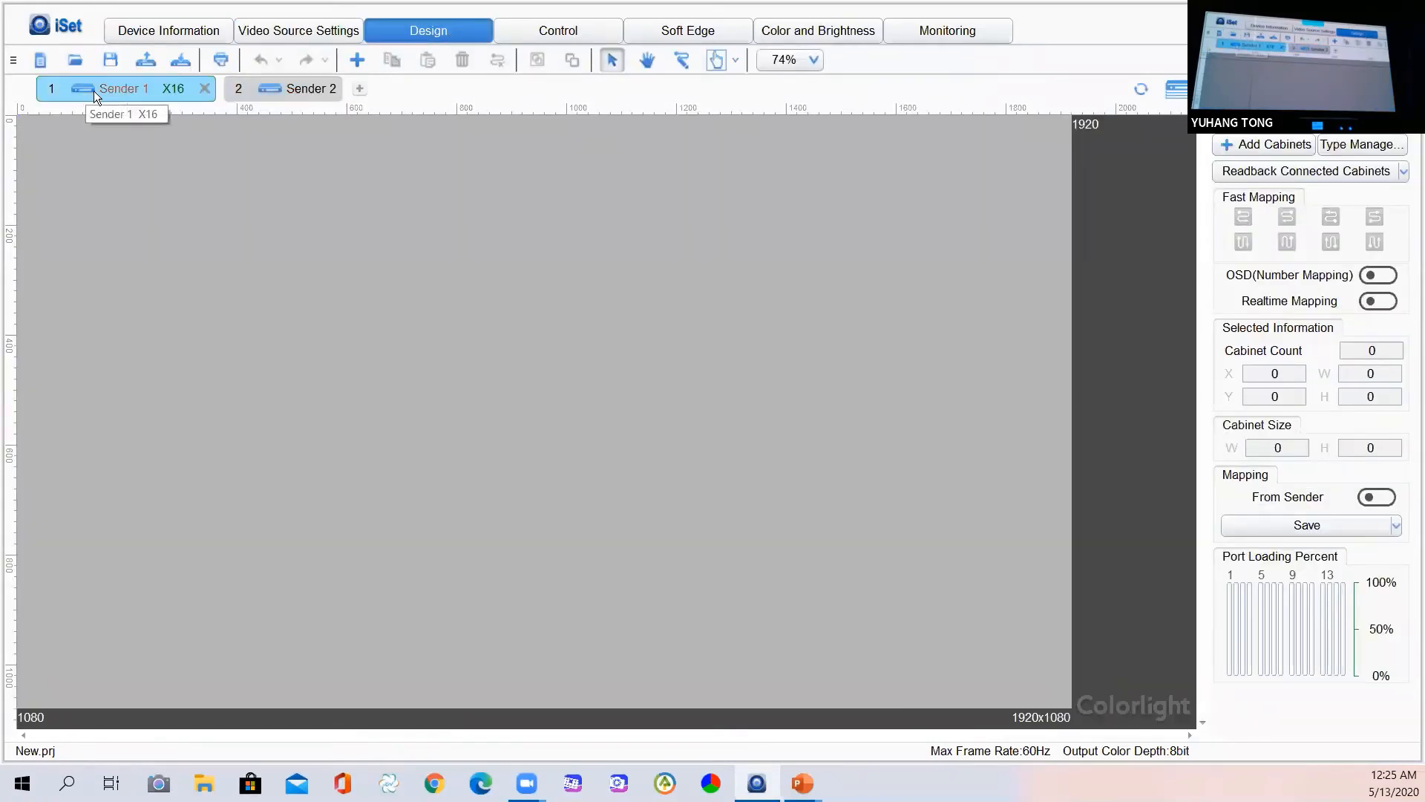
pyautogui.click(1254, 175)
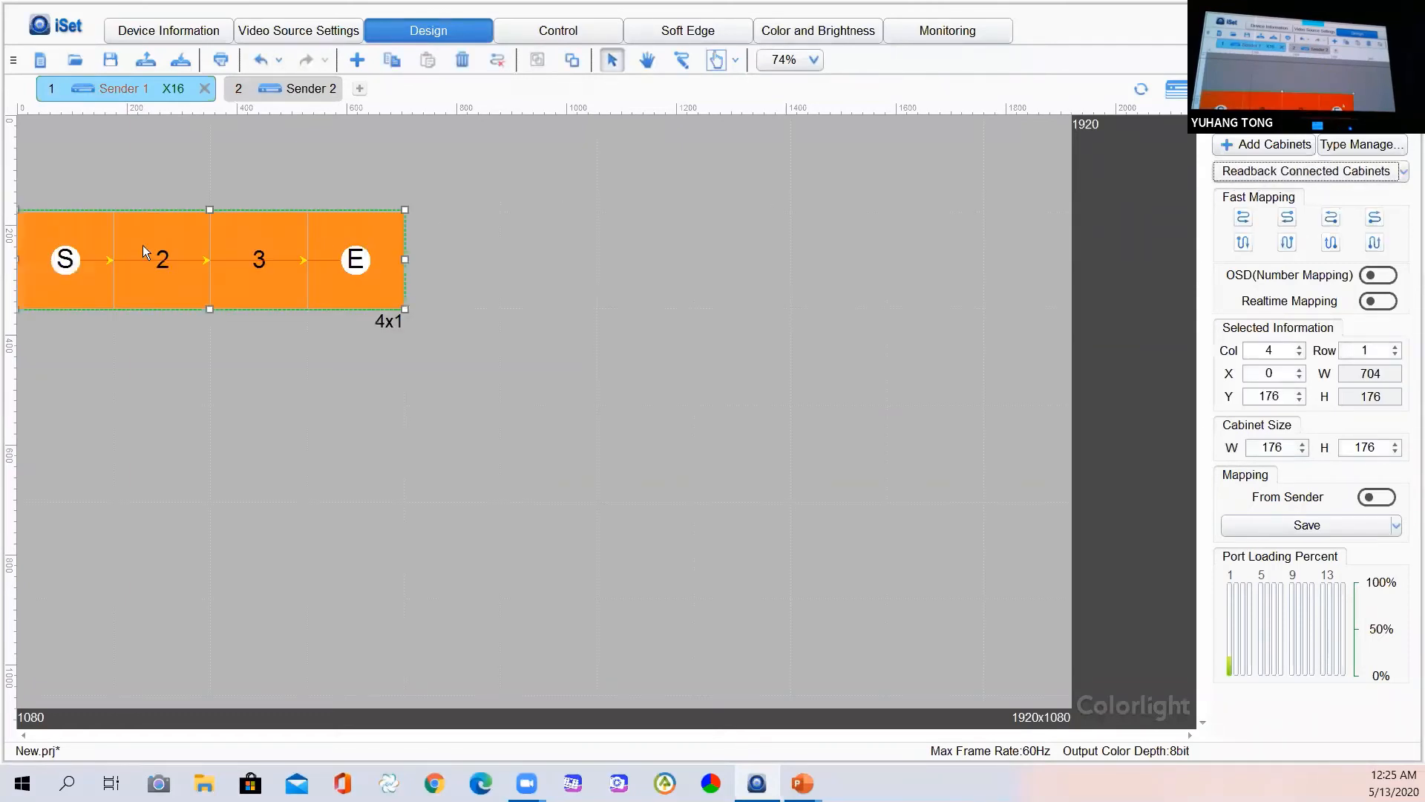
pyautogui.click(291, 89)
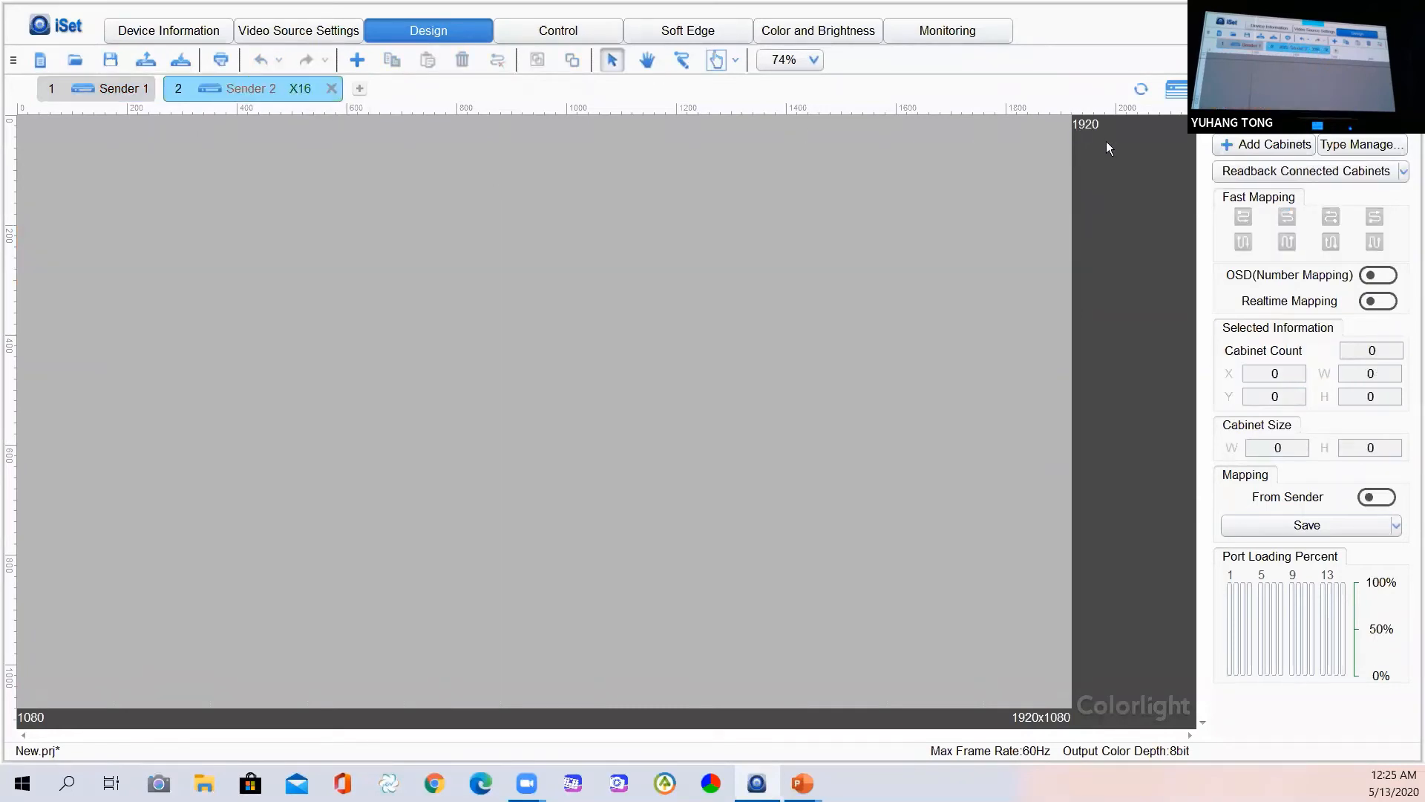
pyautogui.click(1268, 170)
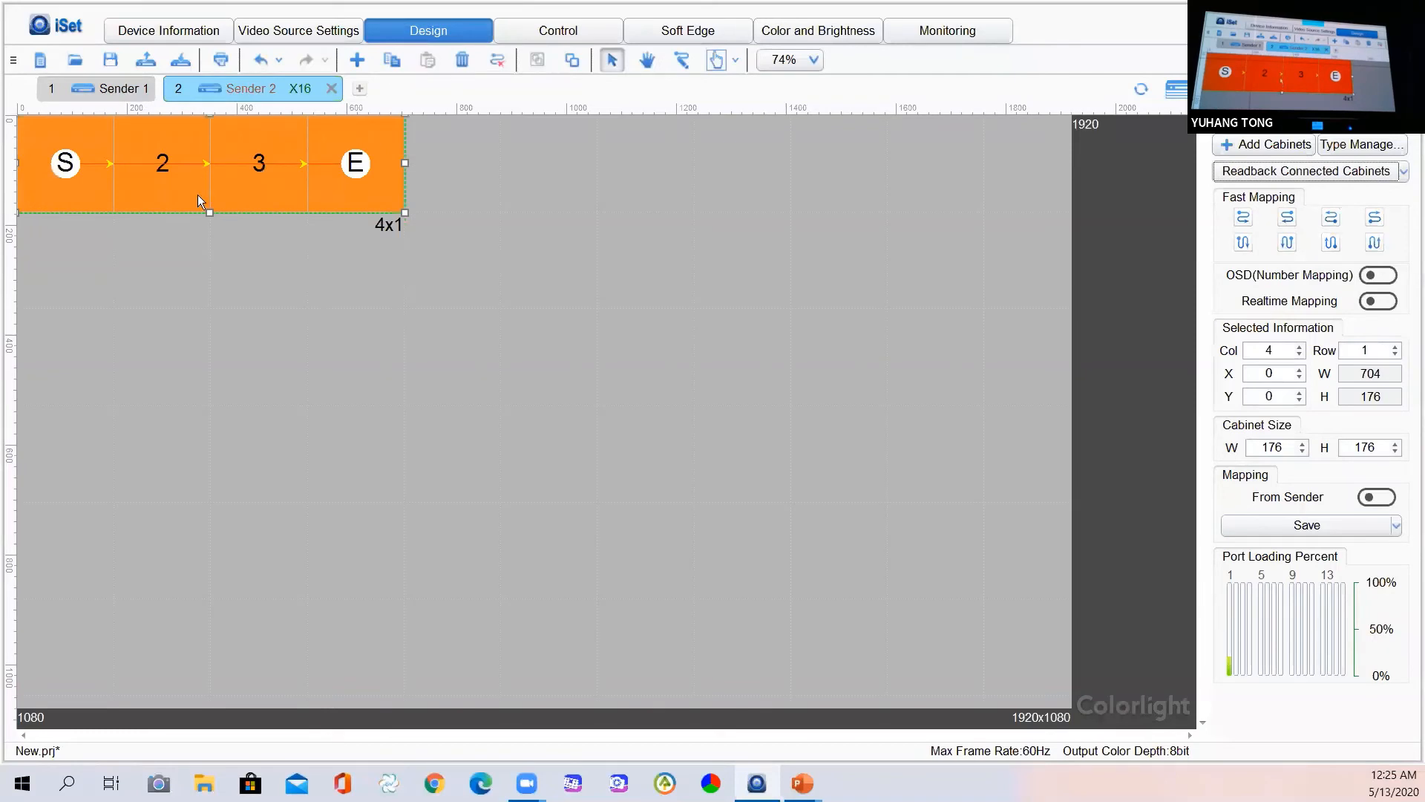
# Switch the design to the combined layout of both senders and view that layout on the Control page
pyautogui.click(1176, 88)
pyautogui.moveTo(349, 163); pyautogui.dragTo(247, 164)
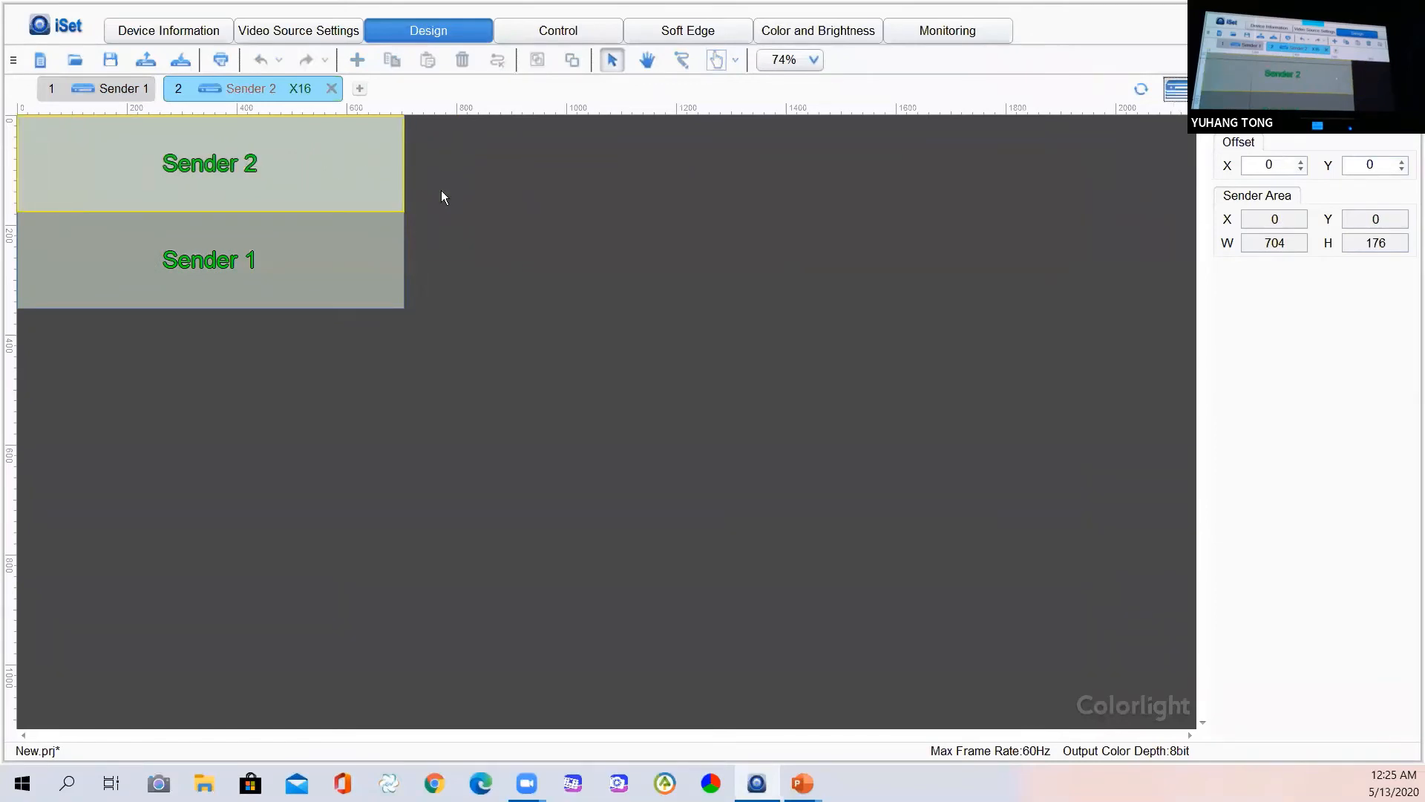
pyautogui.click(522, 237)
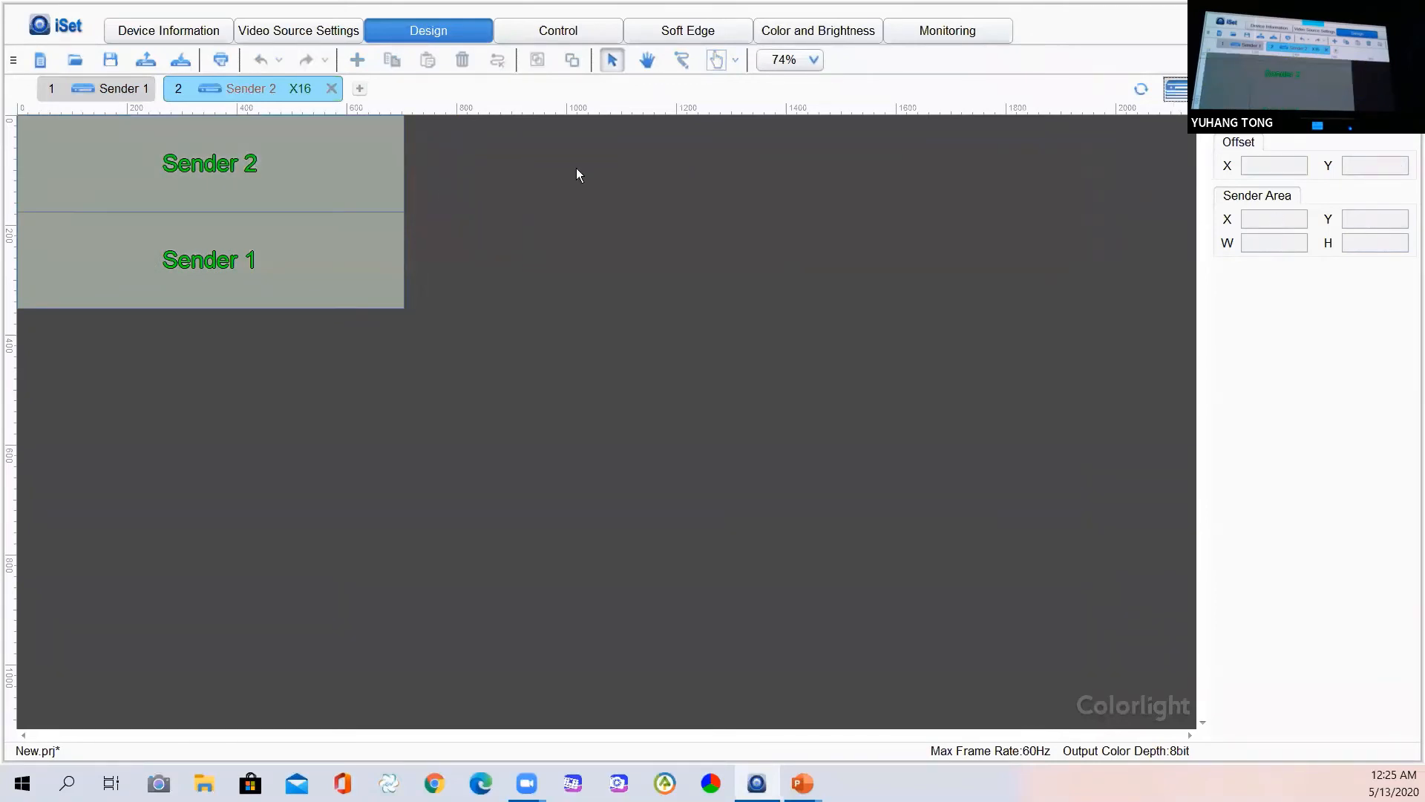
pyautogui.click(577, 30)
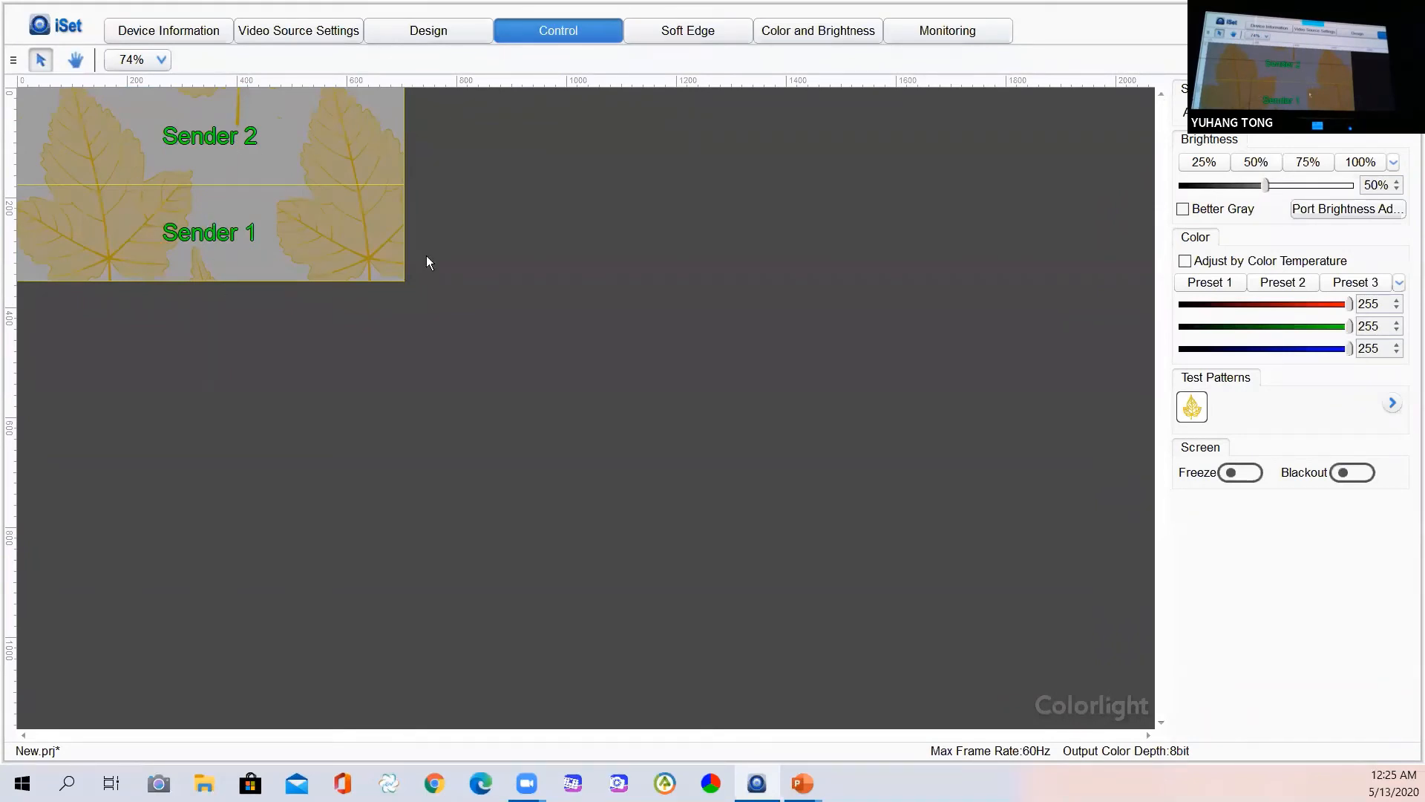
# Place the Sender 1 and Sender 2 areas side by side, with Sender 2 at X 1408, Y 0, and check the arrangement in Control
pyautogui.click(444, 28)
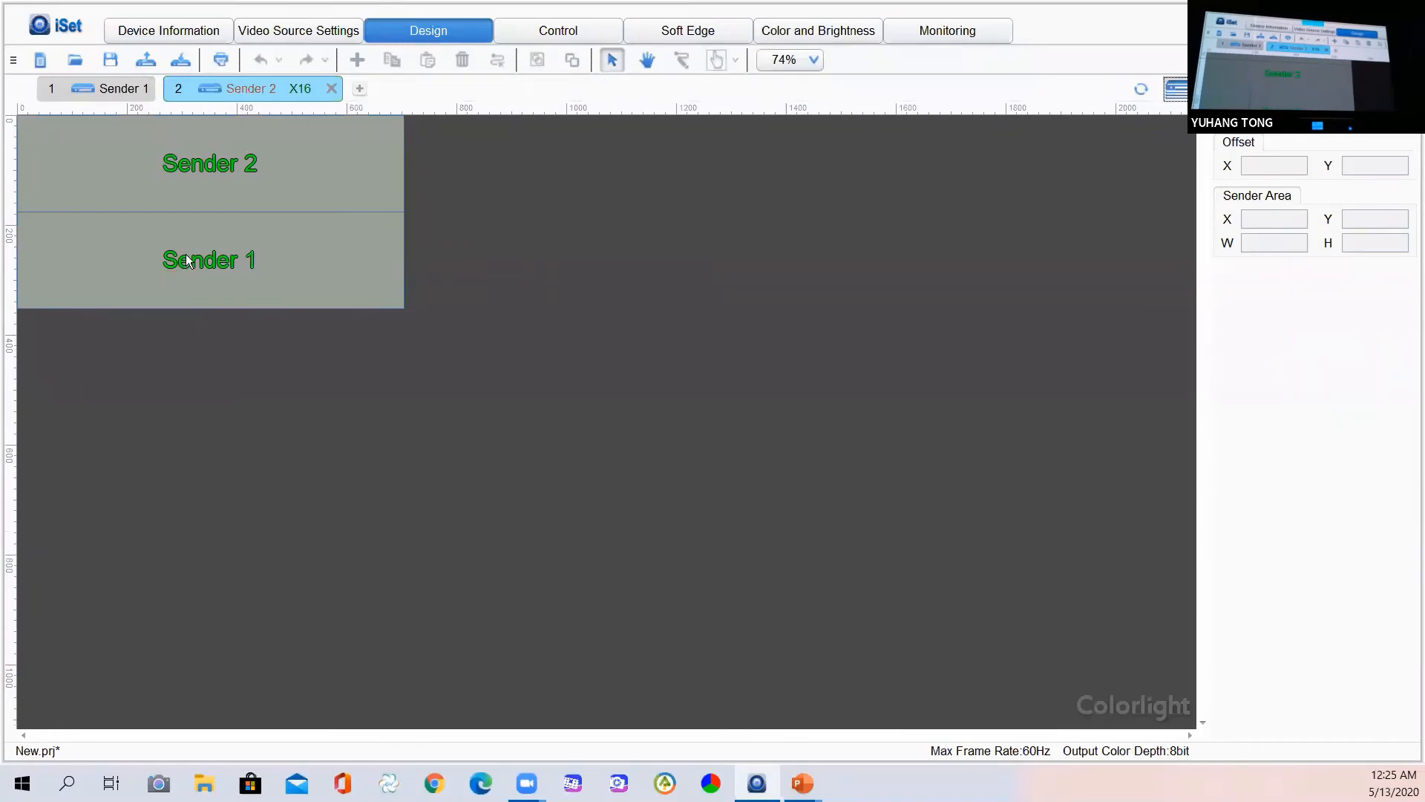
pyautogui.moveTo(186, 254); pyautogui.dragTo(574, 158)
pyautogui.moveTo(252, 169); pyautogui.dragTo(1011, 162)
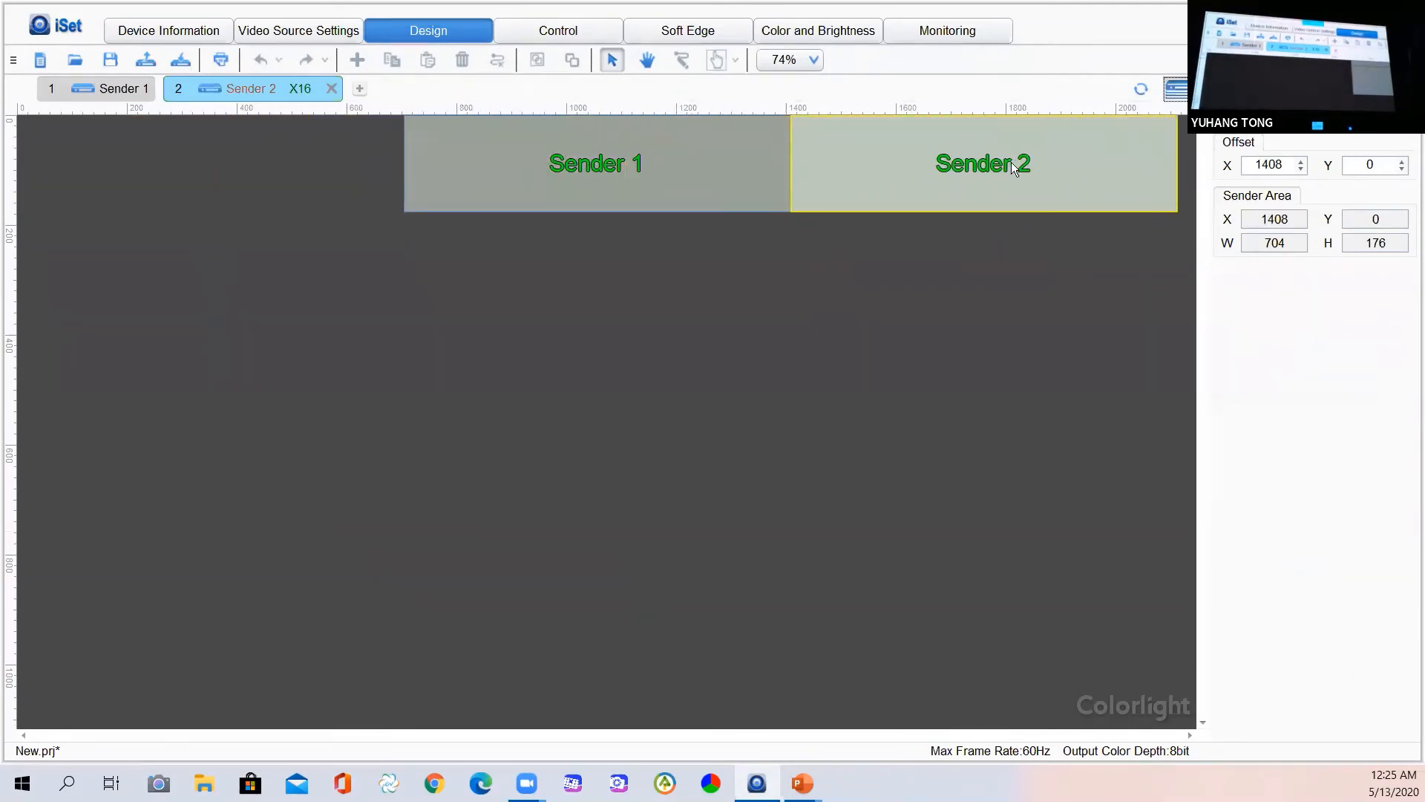
pyautogui.click(564, 28)
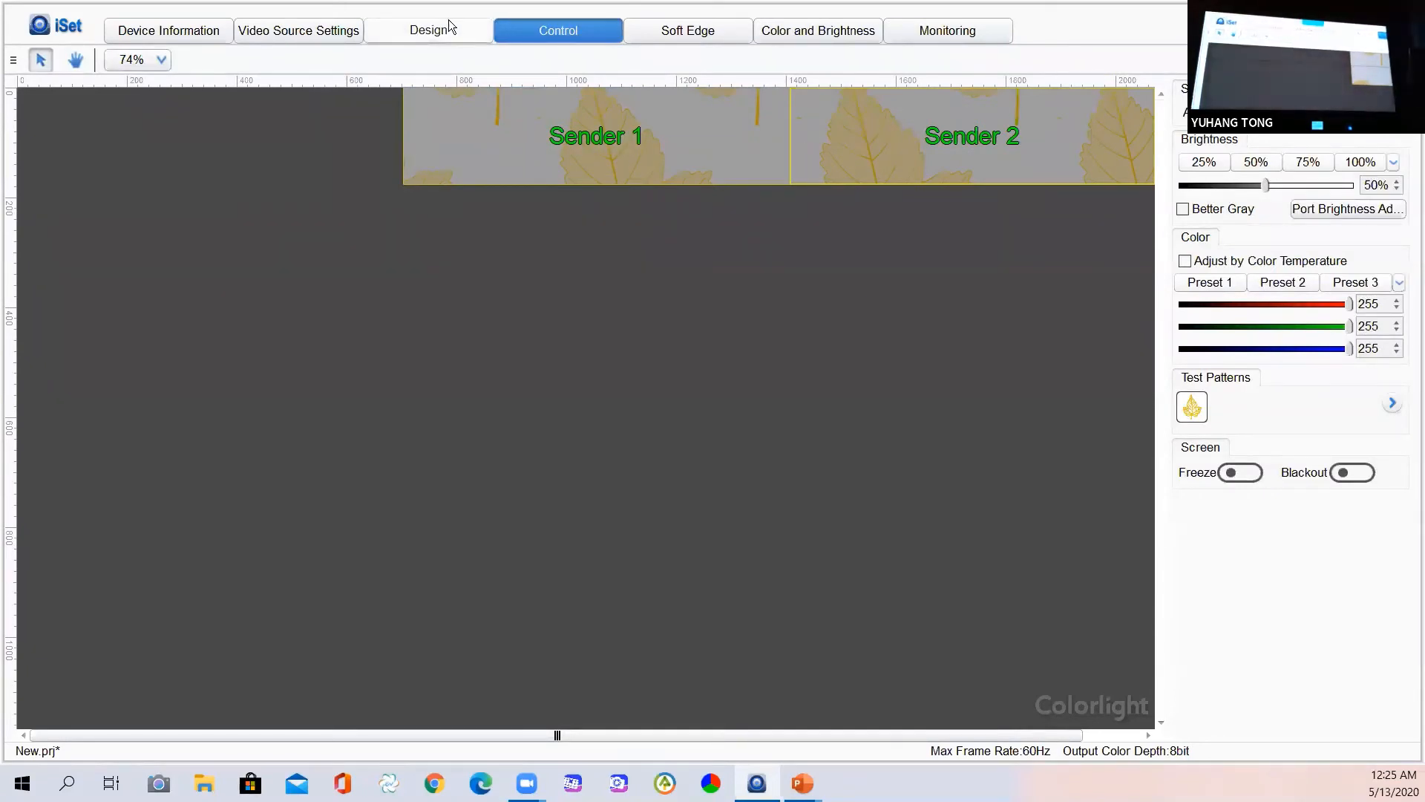
pyautogui.click(424, 29)
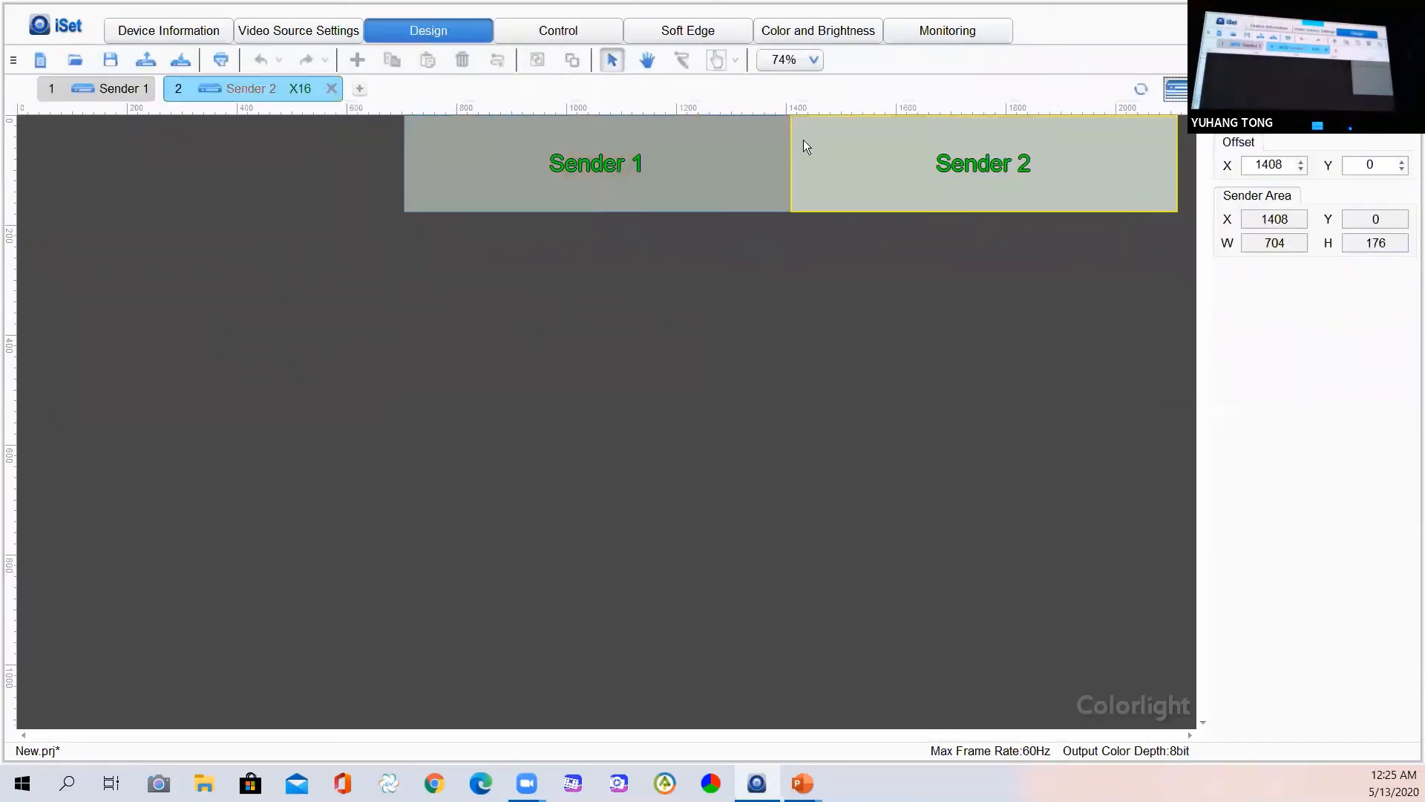
# Stack the two sender areas at X 0, with Sender 2 at Y 0 and Sender 1 directly below it at Y 176
pyautogui.moveTo(656, 191); pyautogui.dragTo(13, 137)
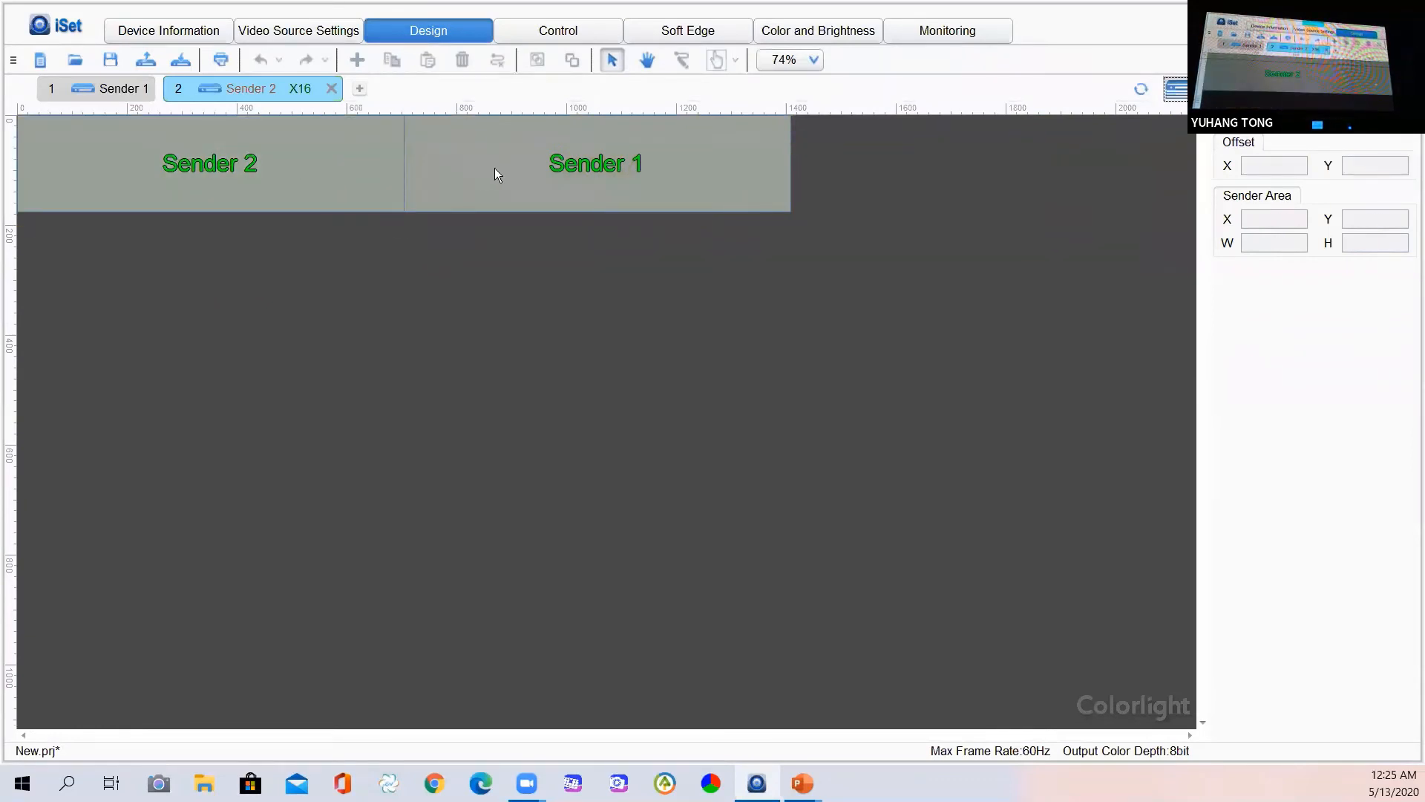
pyautogui.moveTo(494, 170); pyautogui.dragTo(47, 264)
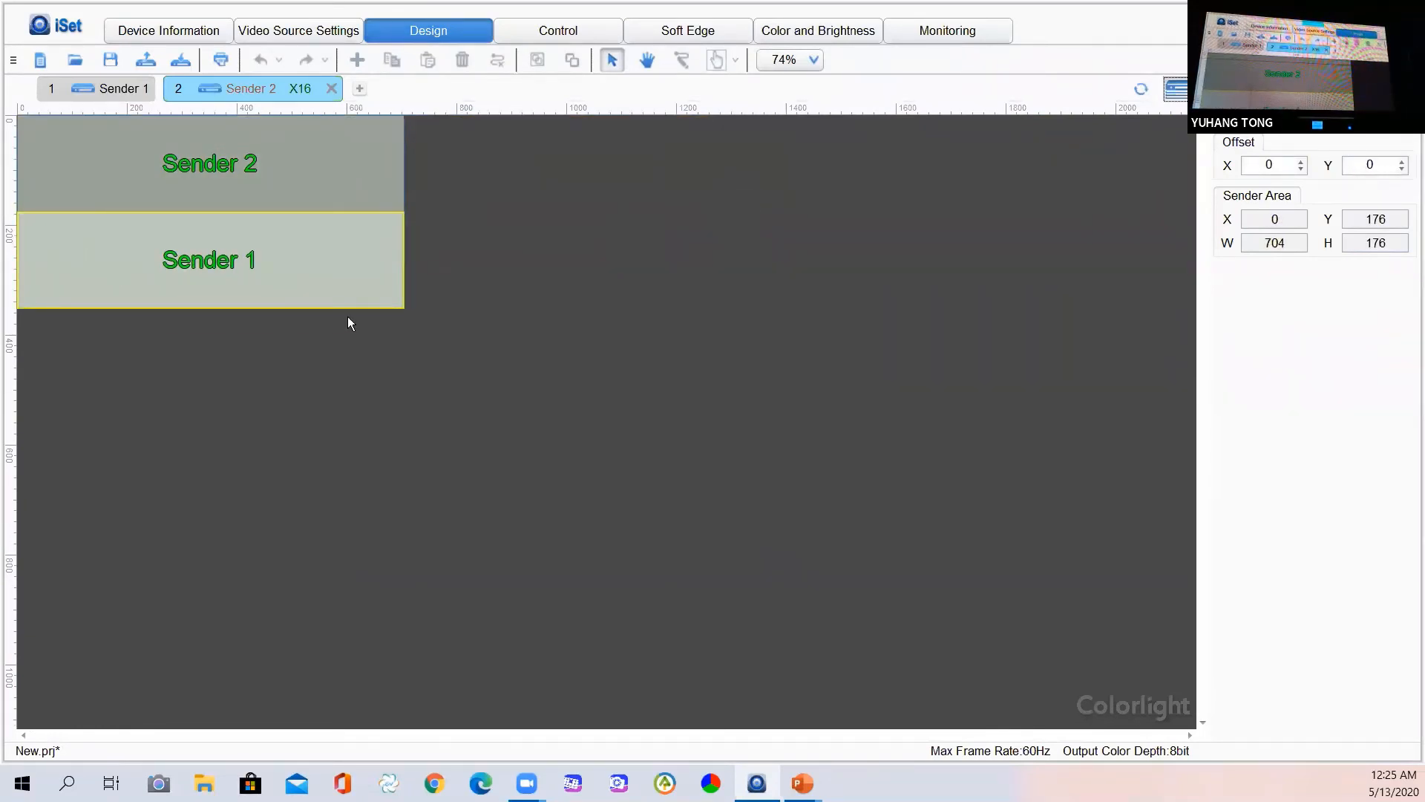
pyautogui.click(499, 343)
# Open the Soft Edge page, compare the two senders' areas and load the calibration settings of 2.X16(Sender 2)
pyautogui.click(711, 37)
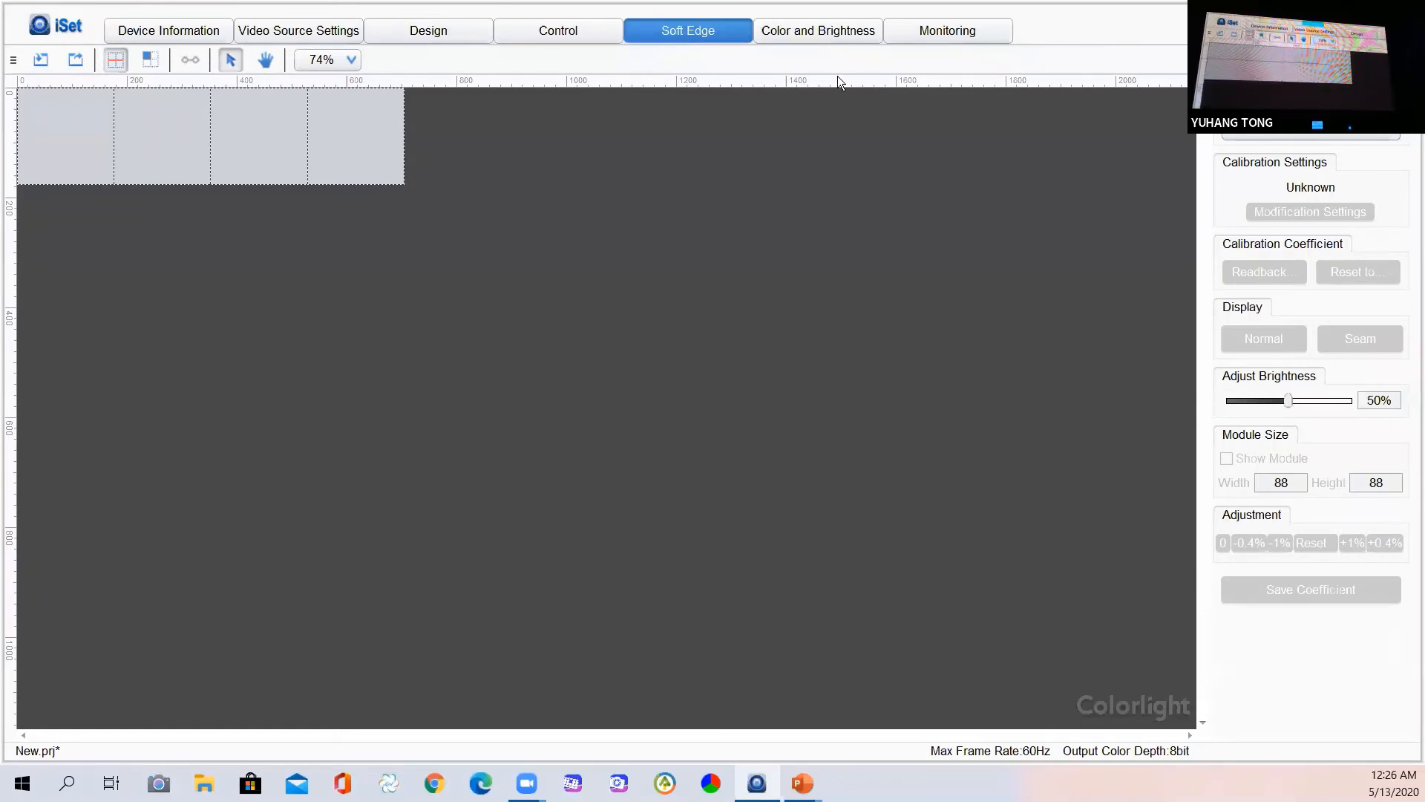
pyautogui.click(1311, 128)
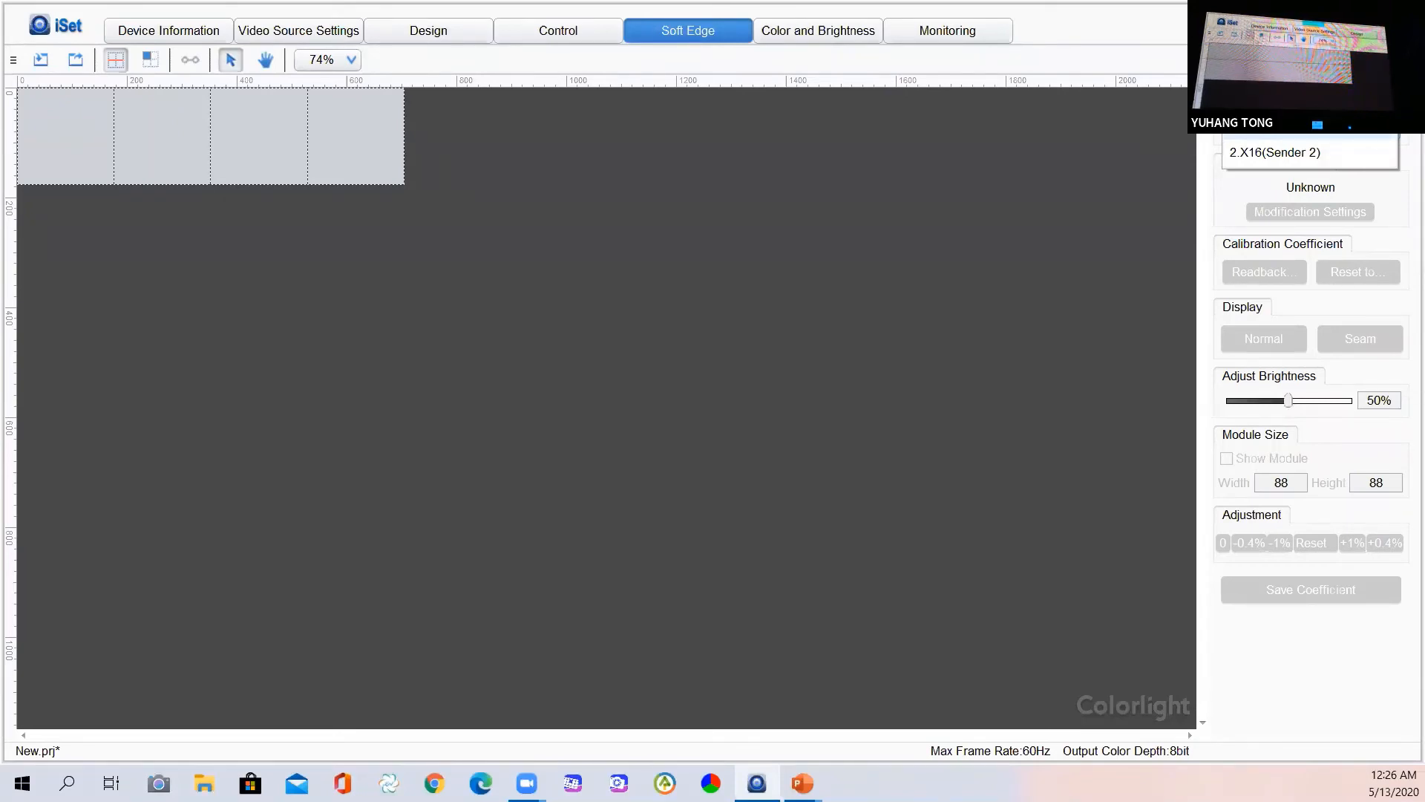
pyautogui.click(1307, 152)
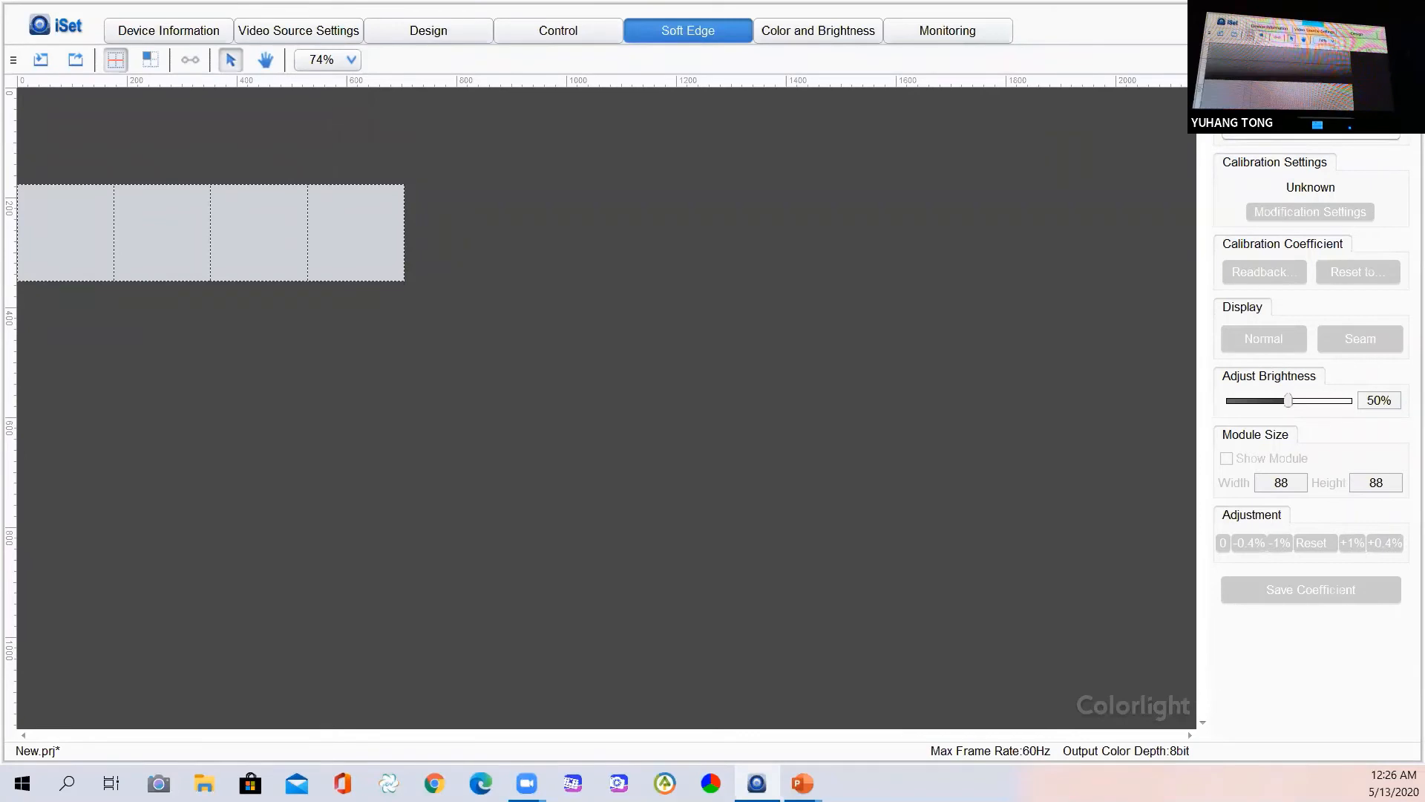
pyautogui.click(1312, 136)
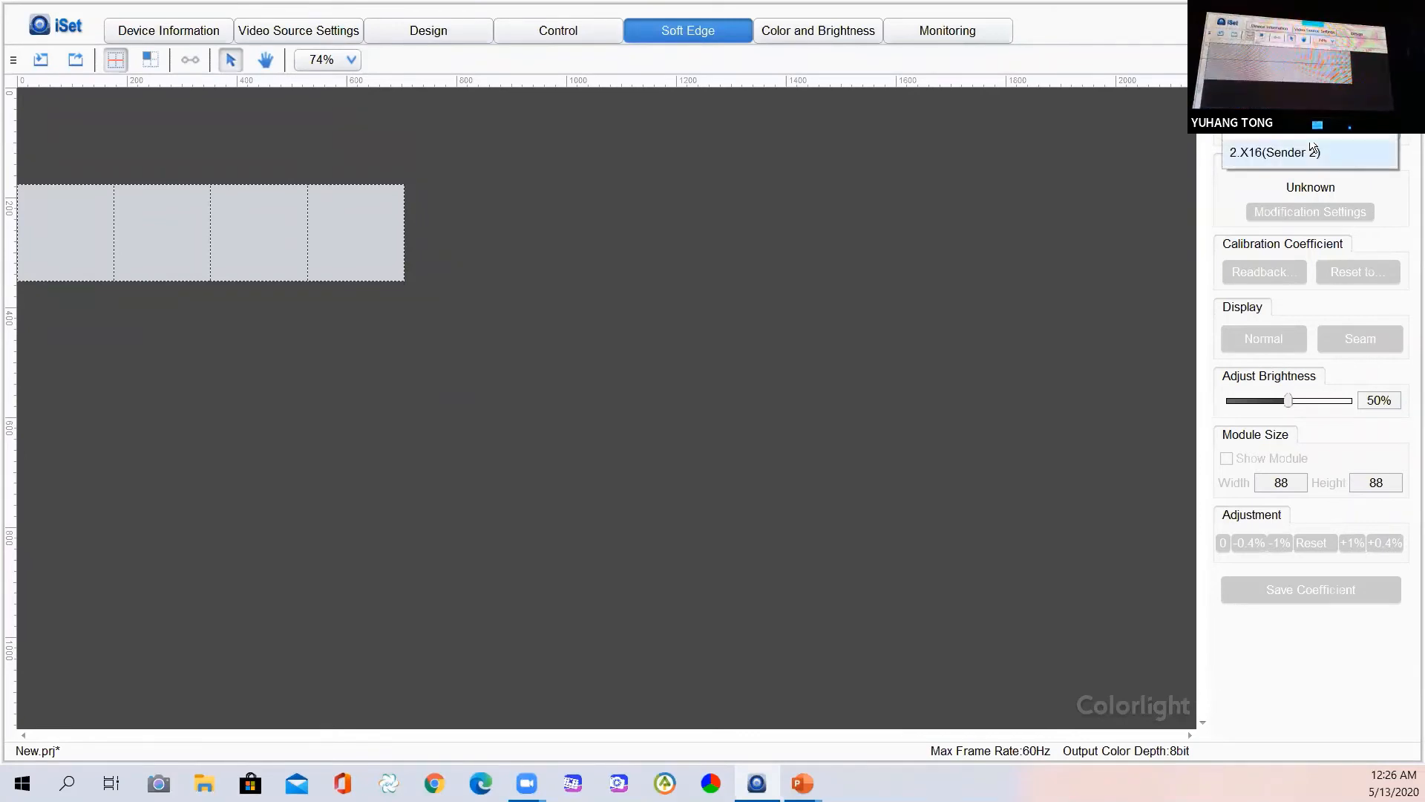
pyautogui.click(1292, 149)
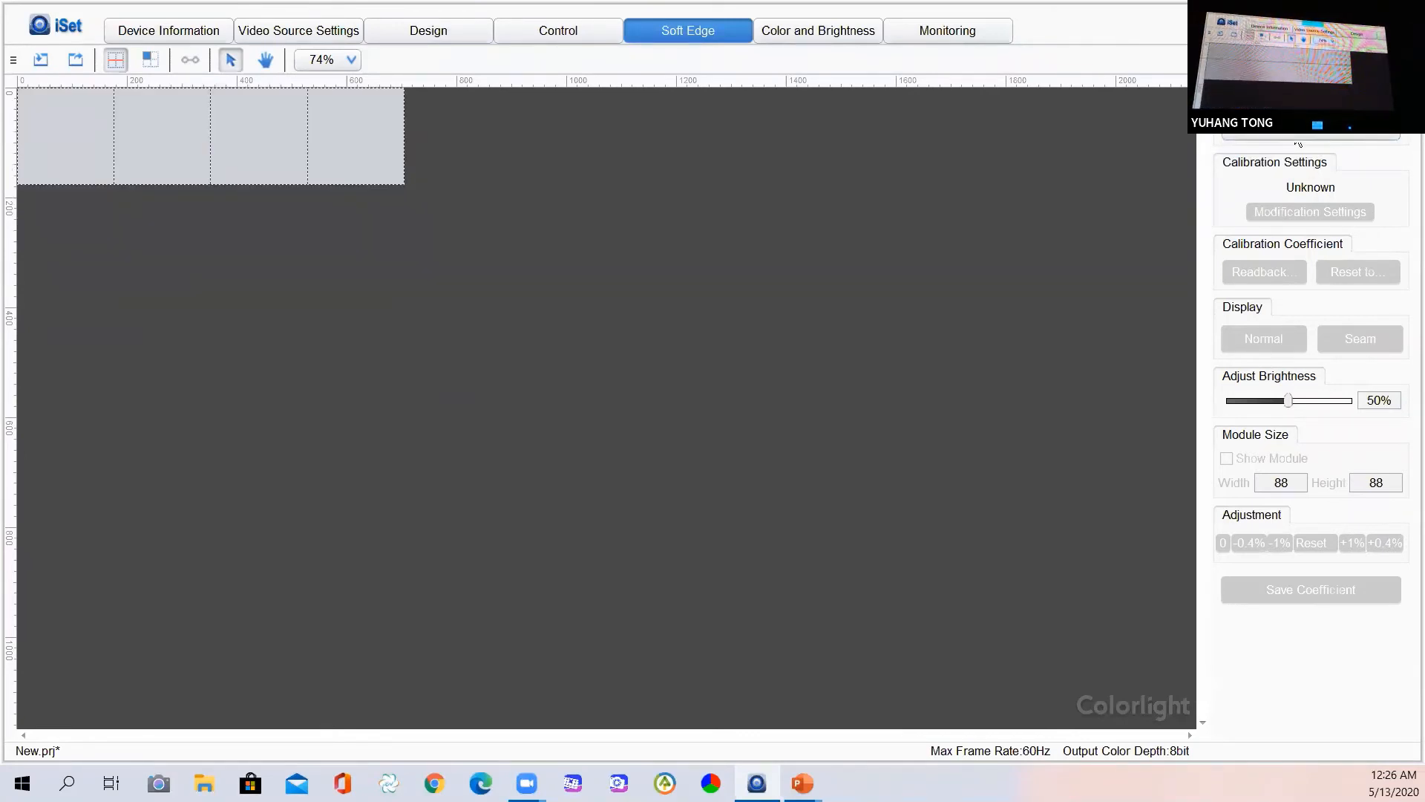
pyautogui.click(1298, 136)
pyautogui.click(1298, 147)
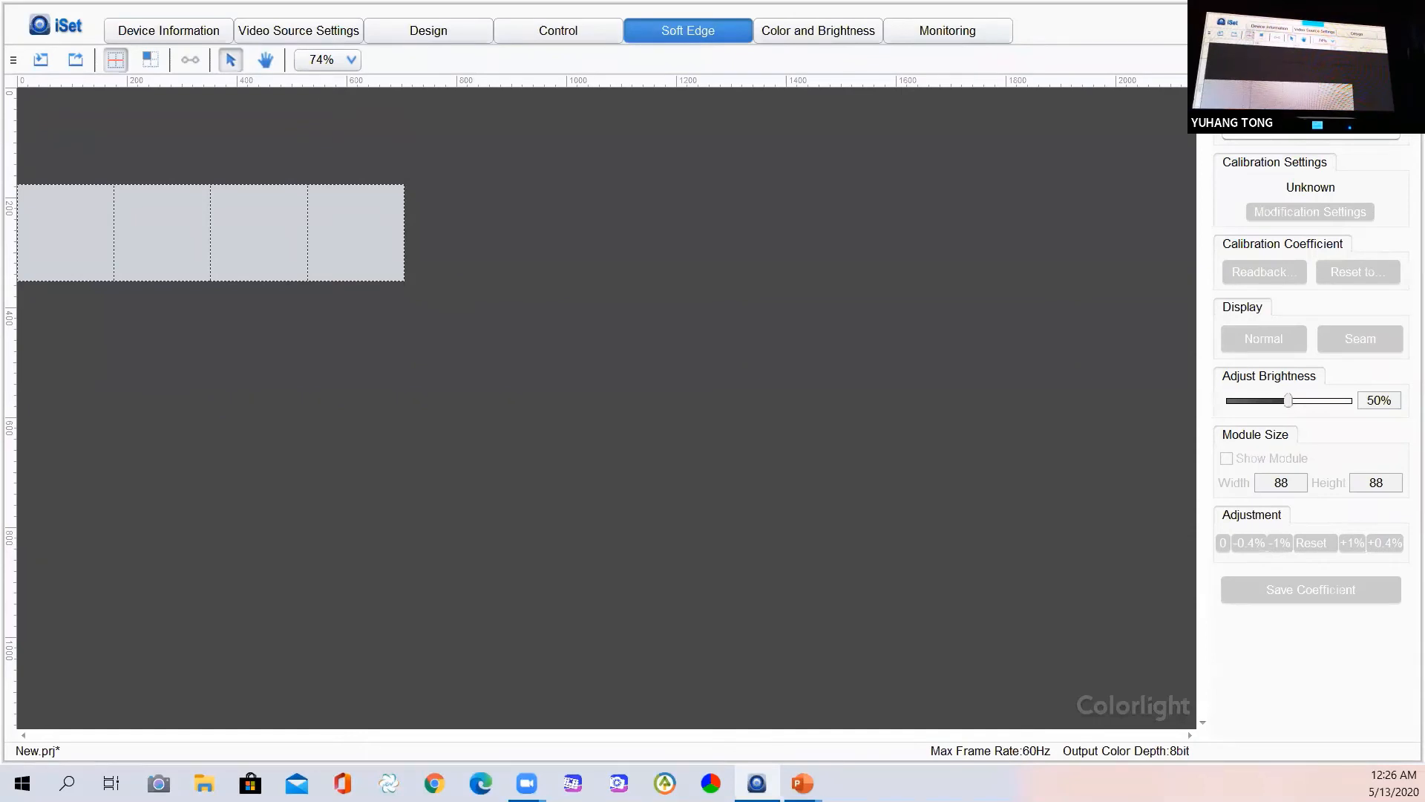
pyautogui.click(1311, 128)
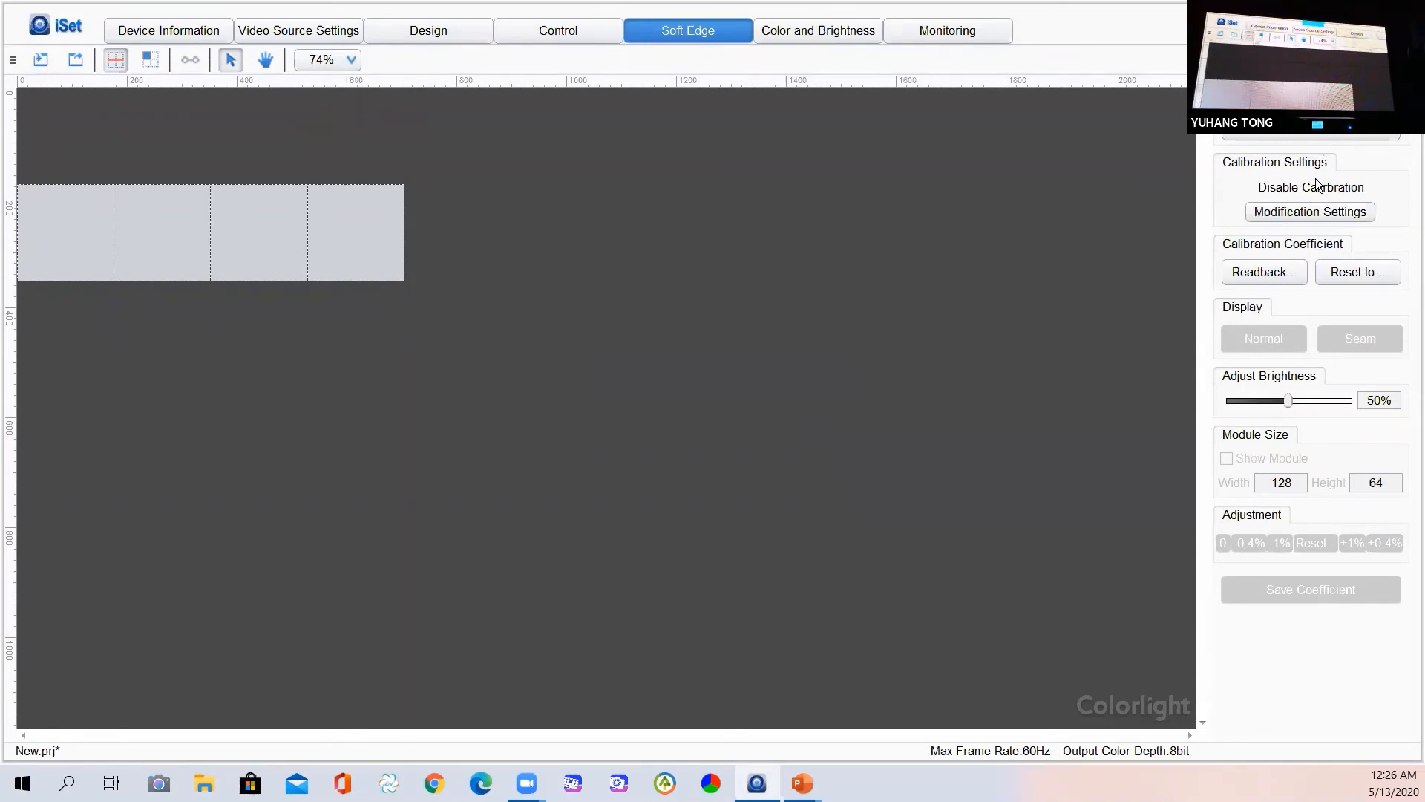
# Set the calibration setting to Enable Brightness (from Receiver)
pyautogui.click(1311, 211)
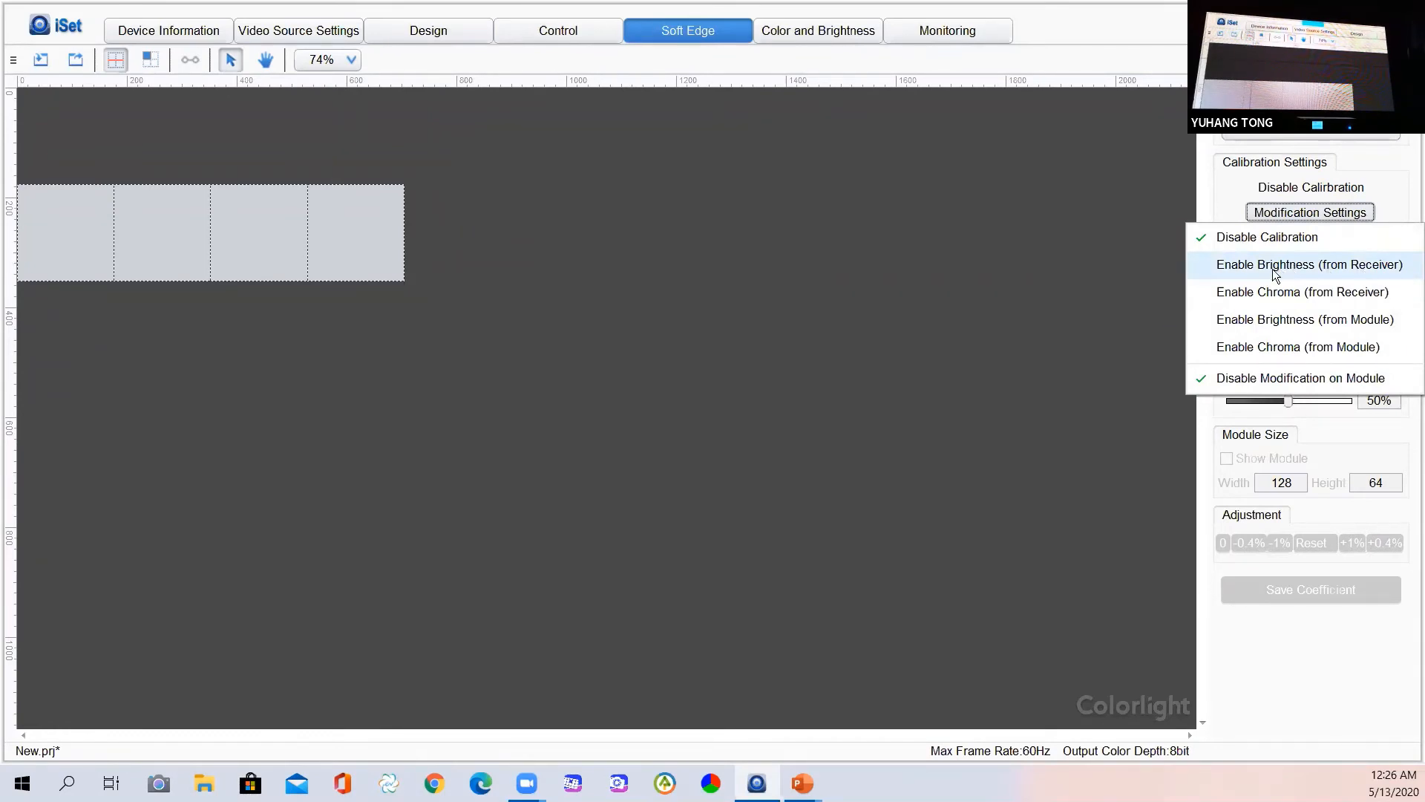
pyautogui.click(1273, 267)
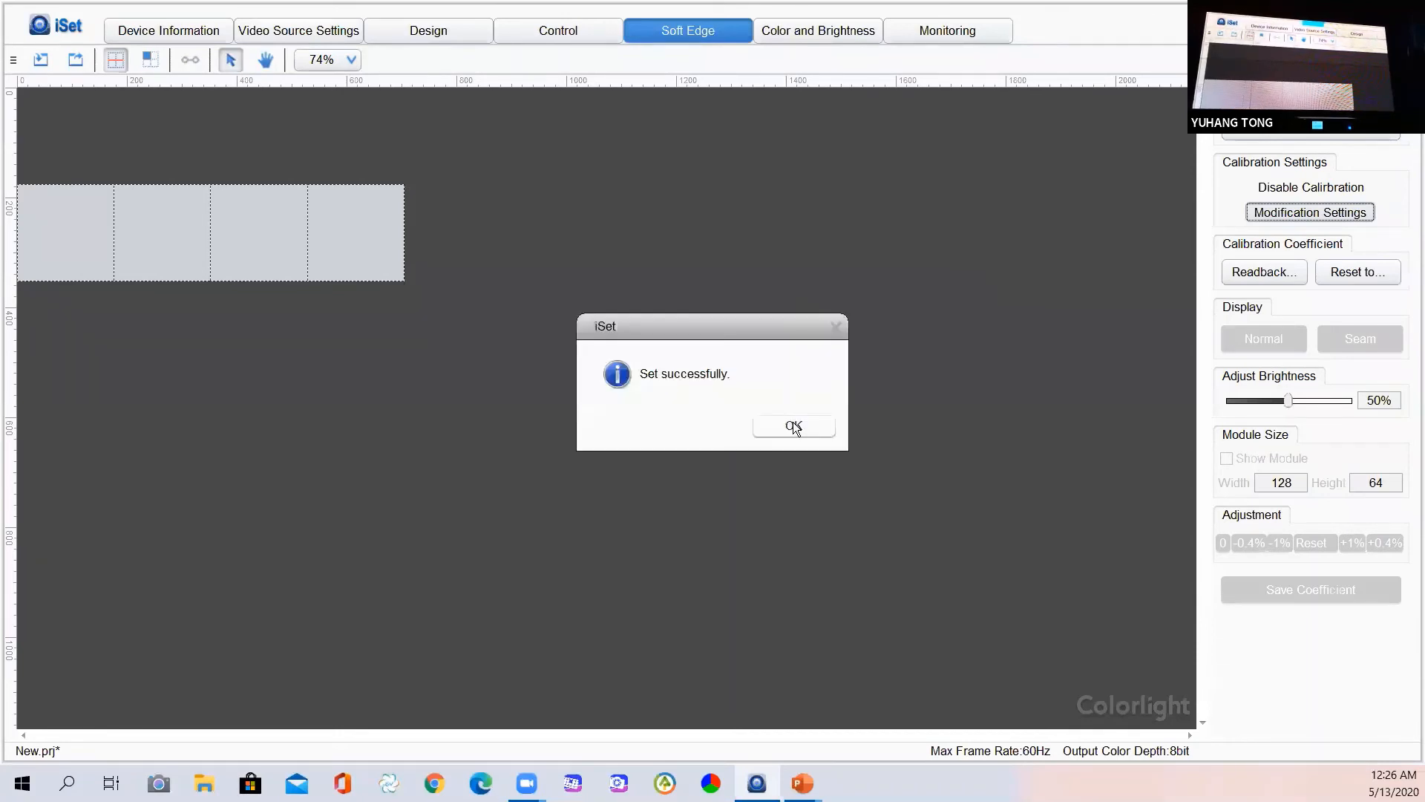
pyautogui.click(793, 428)
pyautogui.click(1266, 215)
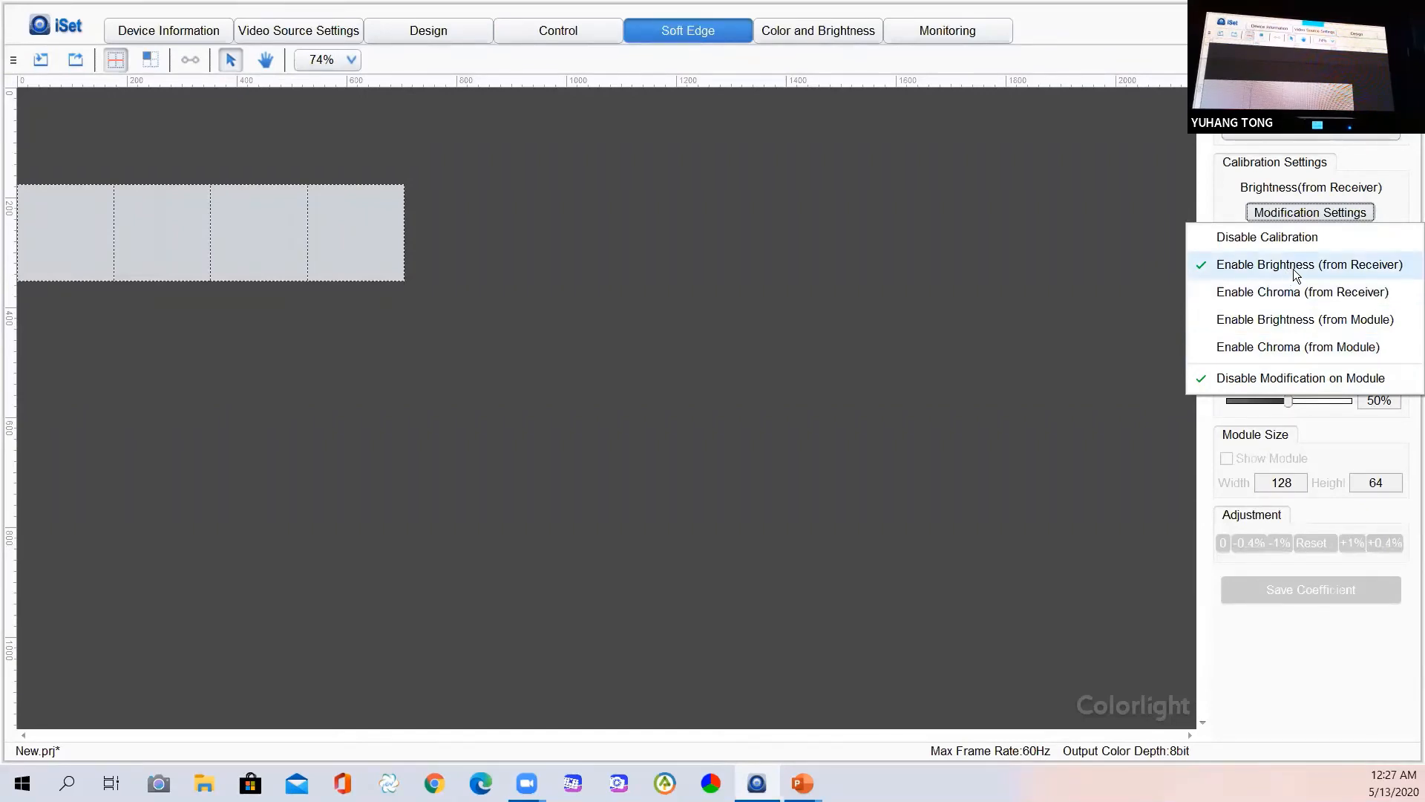
pyautogui.click(1341, 267)
pyautogui.press('Return')
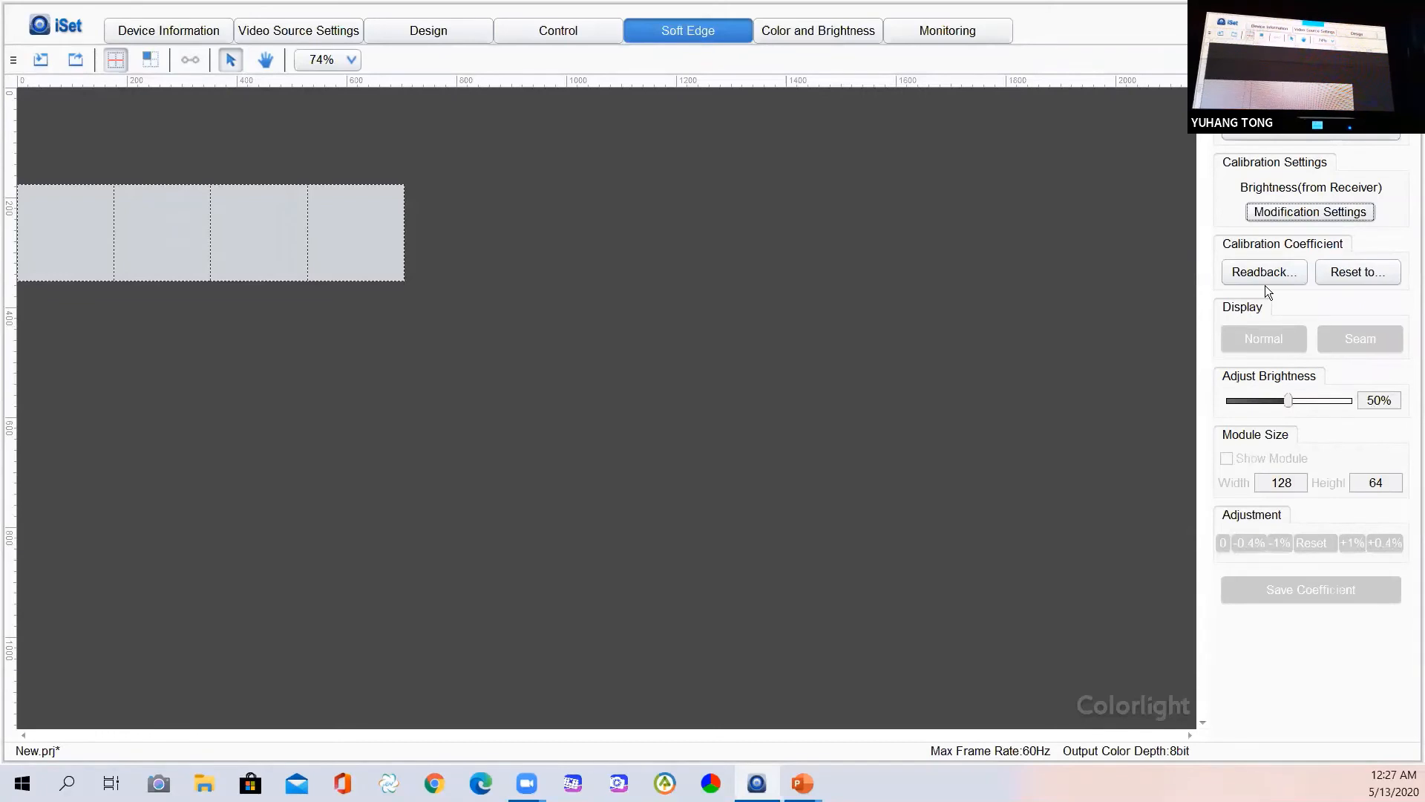
# Read back the calibration coefficients from the receiver and review the coefficient reset and readback options
pyautogui.click(1284, 273)
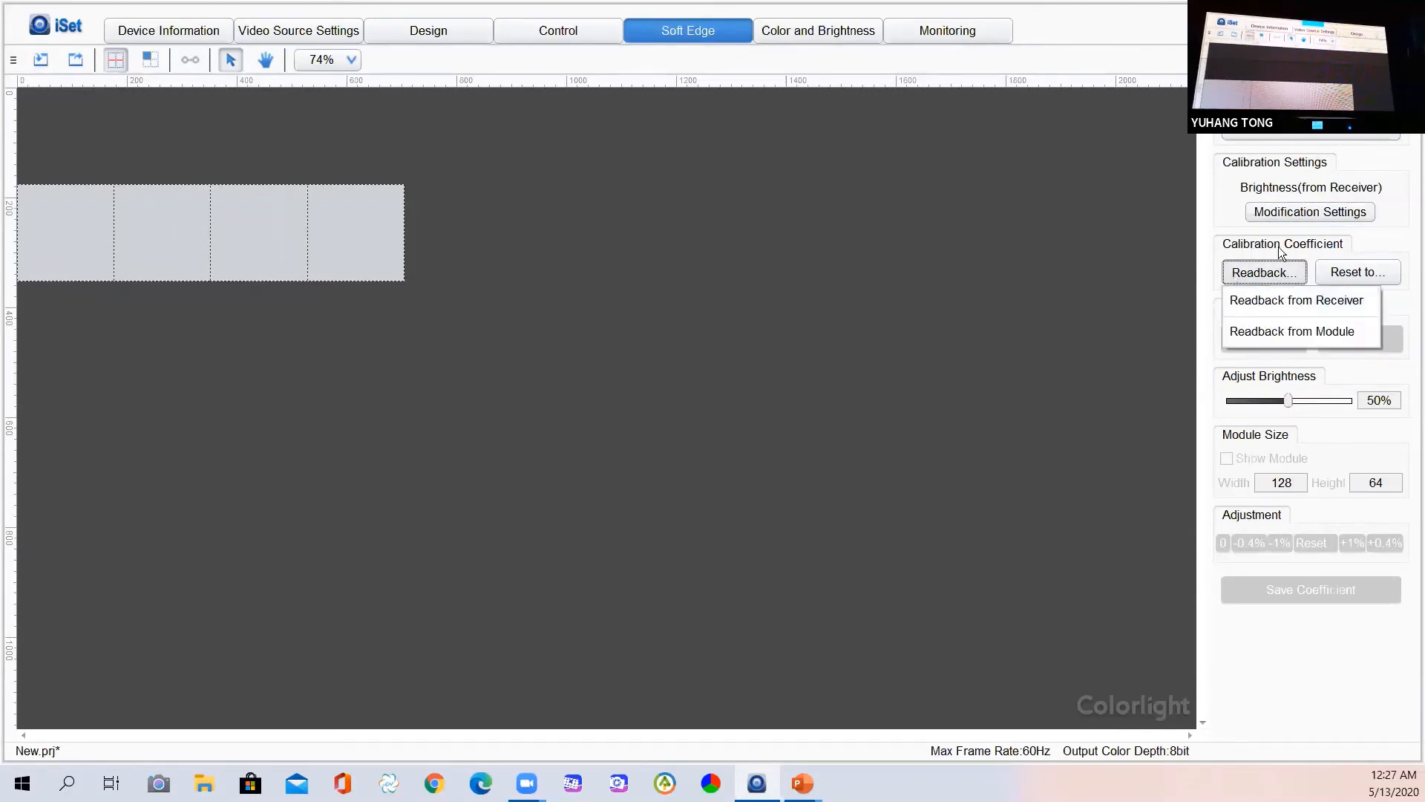
pyautogui.click(1294, 302)
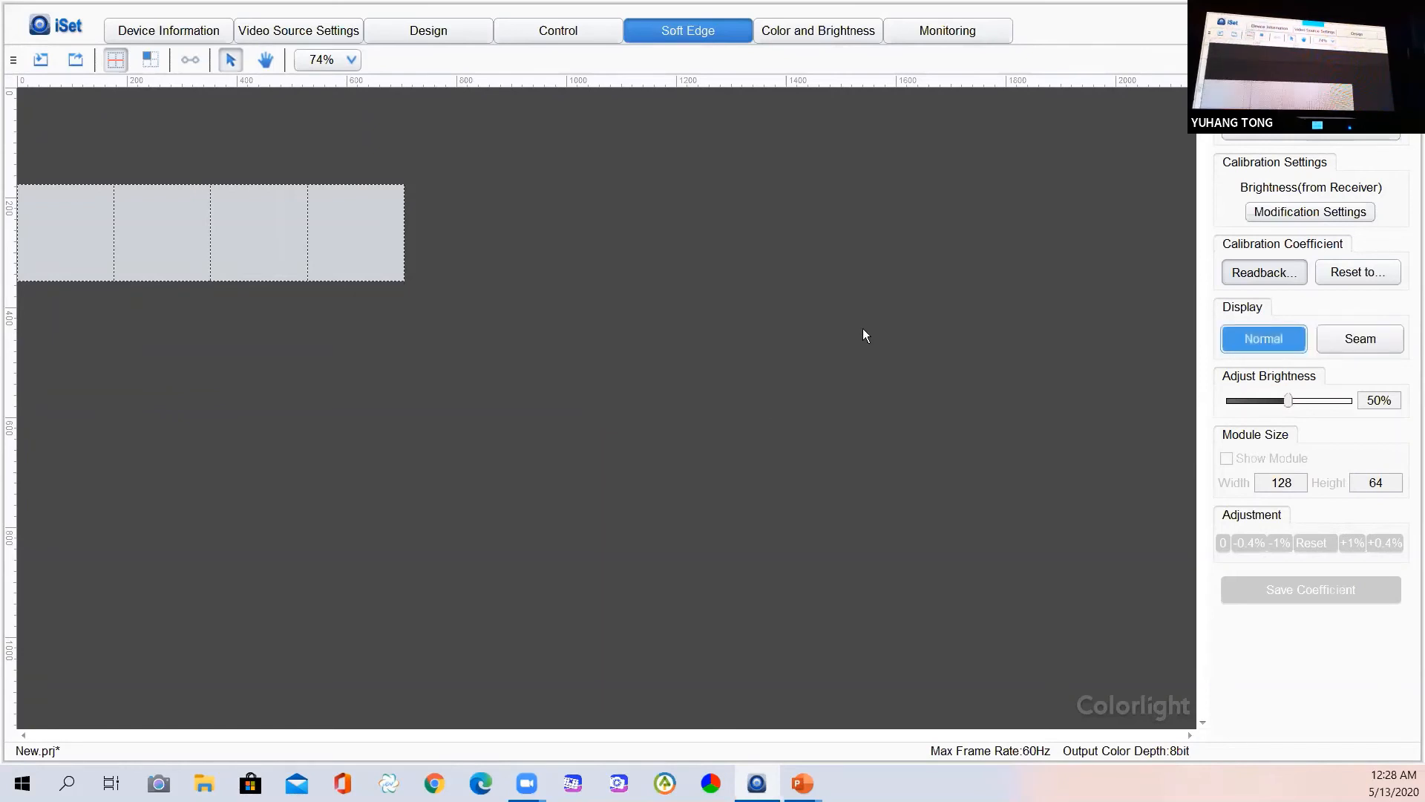
pyautogui.click(1358, 273)
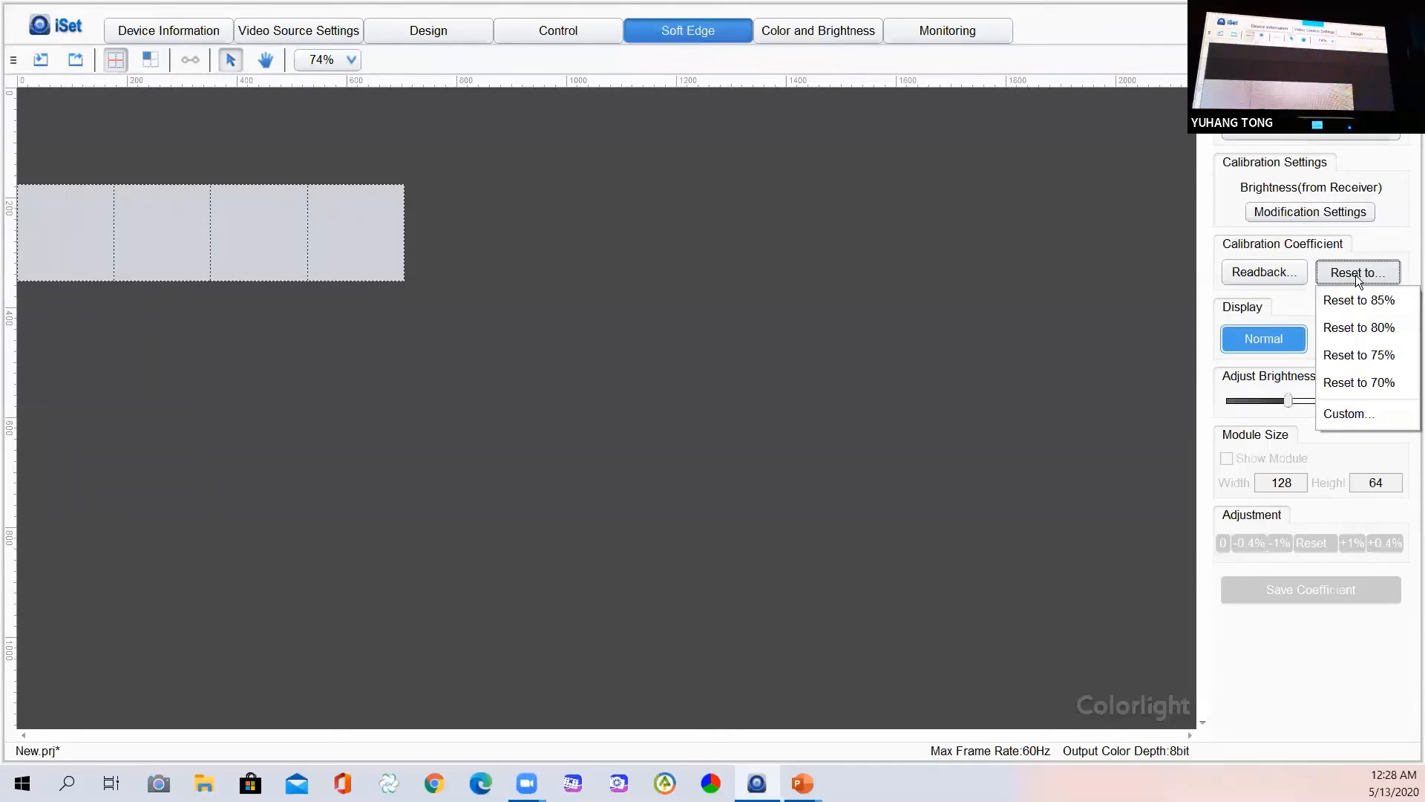
pyautogui.click(1284, 272)
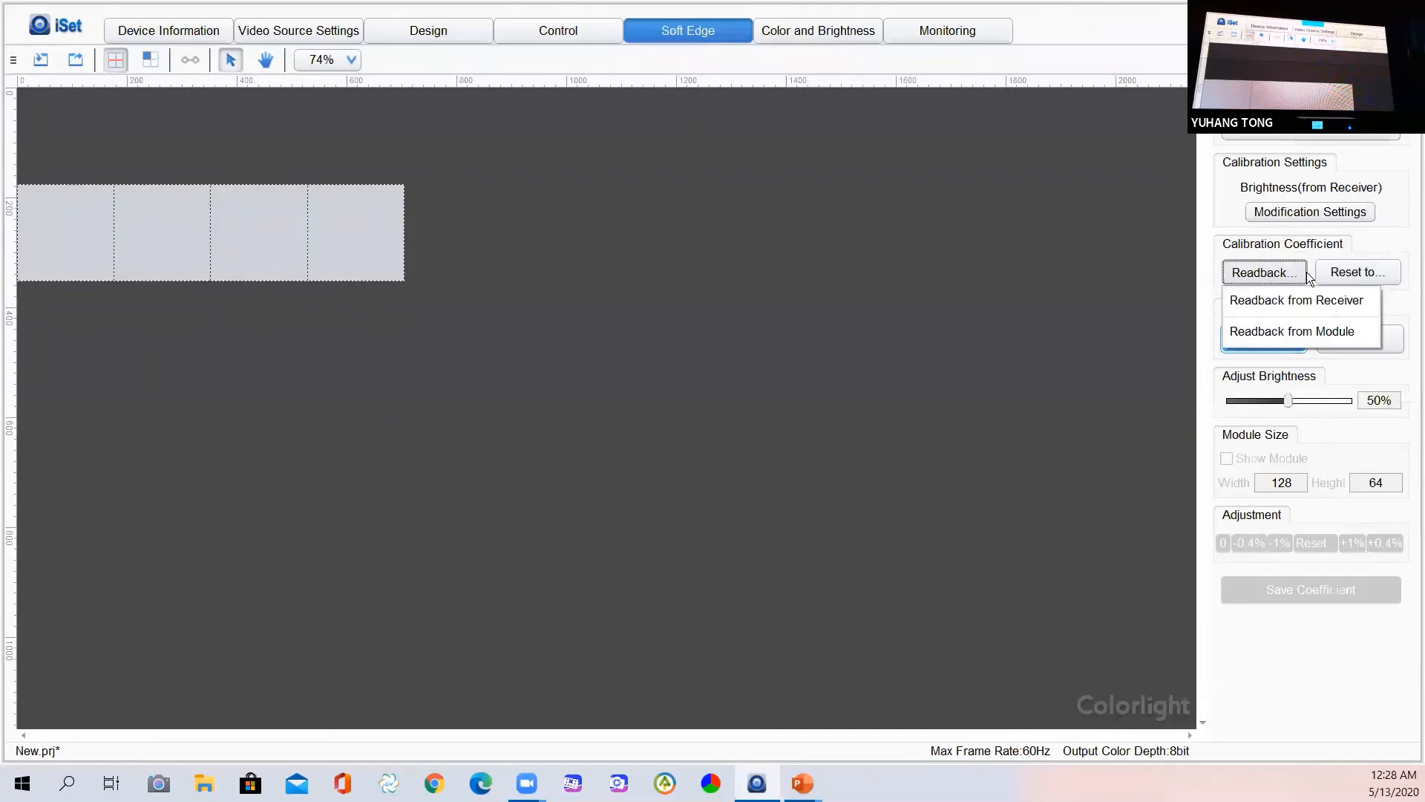
pyautogui.click(904, 324)
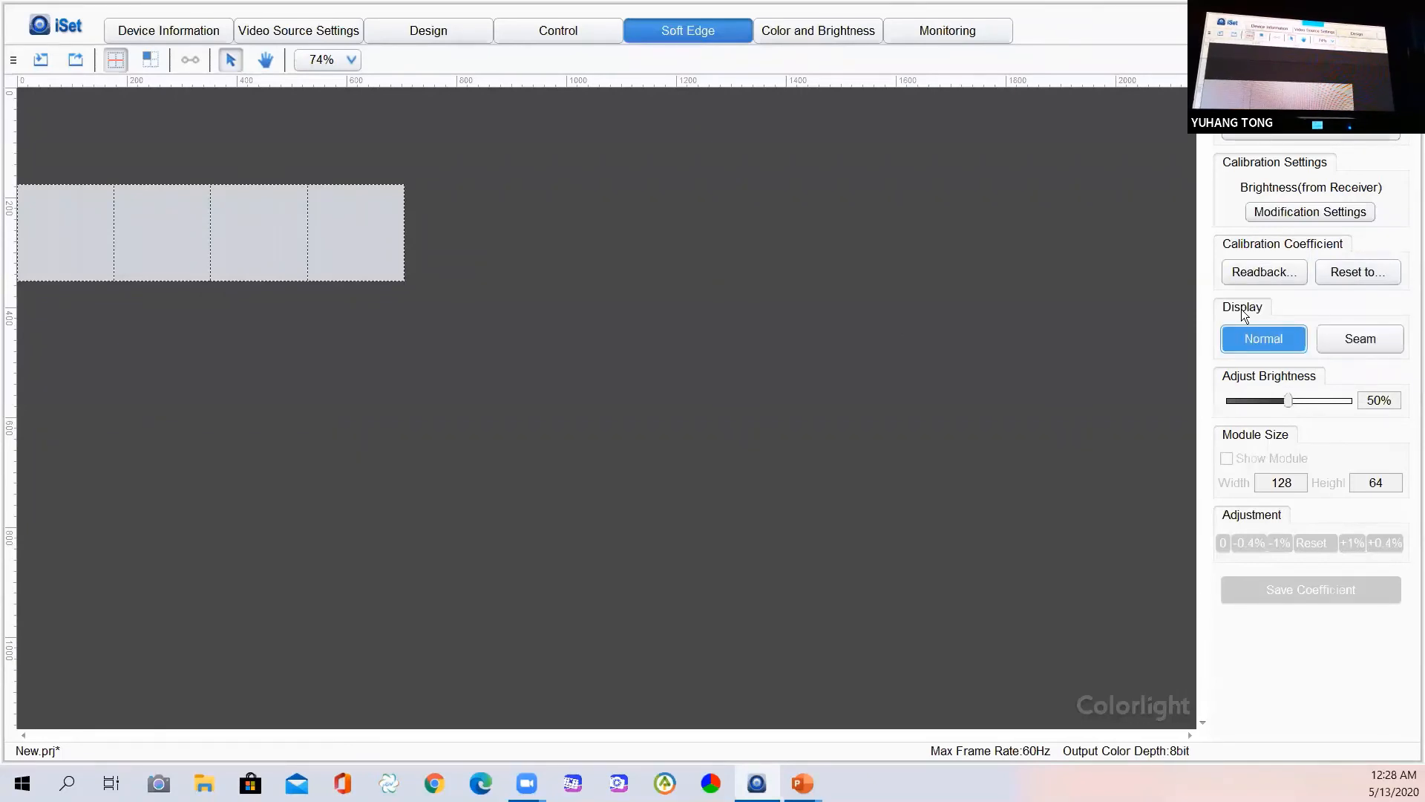
# Switch the display to Seam and try the brightness adjustment in small steps, leaving it at 50%
pyautogui.click(1363, 340)
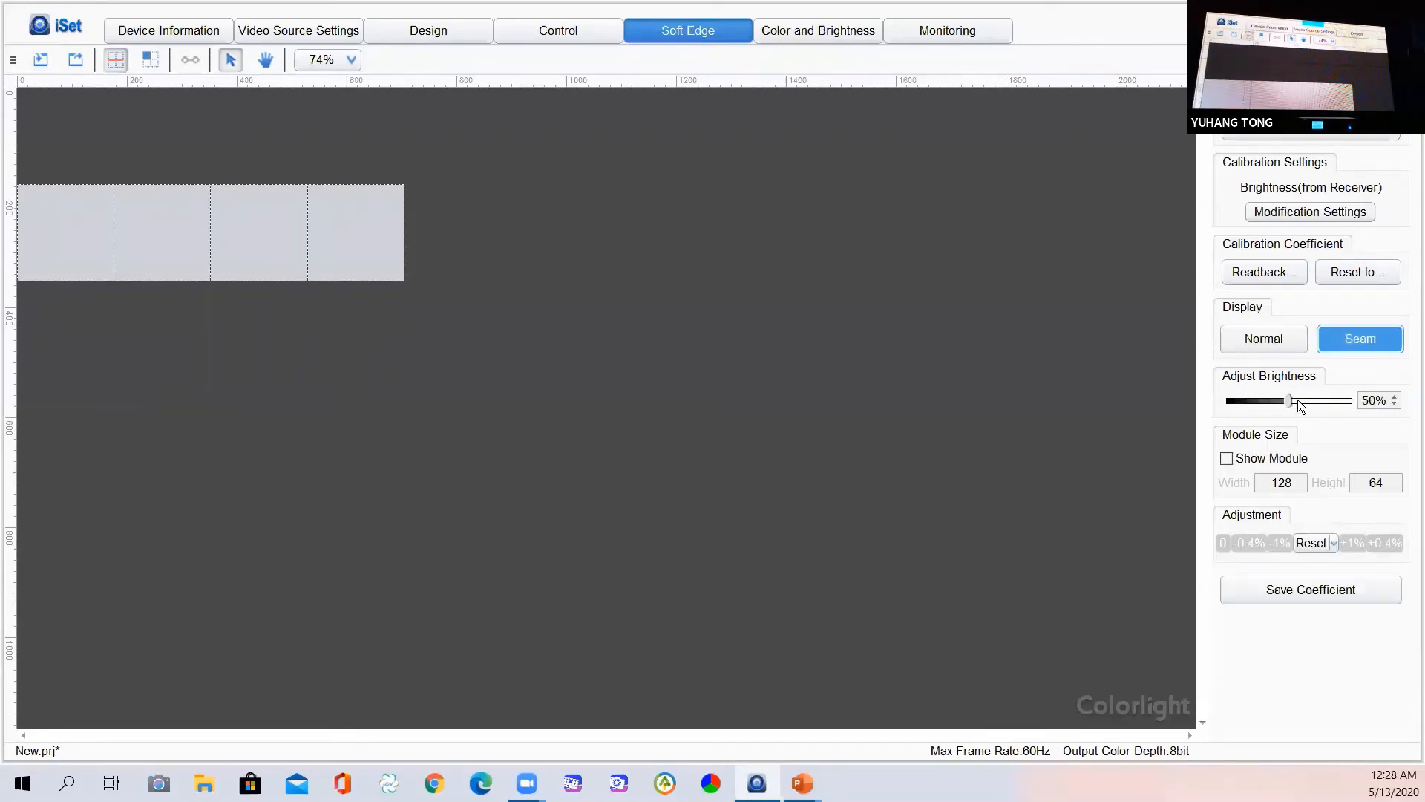
pyautogui.moveTo(1292, 401)
pyautogui.mouseDown()
pyautogui.moveTo(1318, 401)
pyautogui.moveTo(1288, 402)
pyautogui.mouseUp()
pyautogui.click(1395, 397)
pyautogui.click(1397, 405)
pyautogui.click(1395, 397)
# Show the module grid and set the module size to width 44 and height 44
pyautogui.click(1227, 460)
pyautogui.click(1229, 459)
pyautogui.doubleClick(1289, 484)
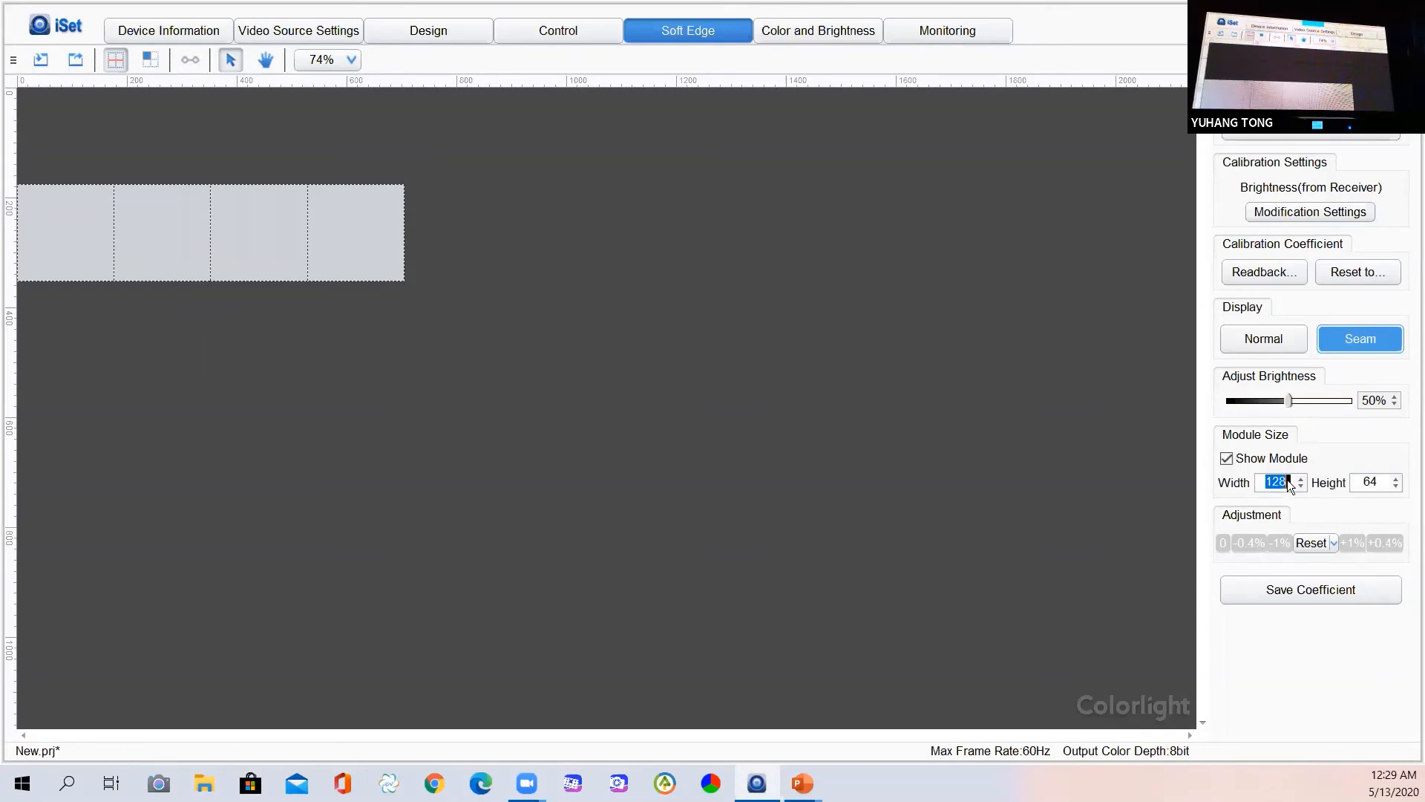
pyautogui.write('88')
pyautogui.press('Tab')
pyautogui.write('88')
pyautogui.doubleClick(1282, 479)
pyautogui.write('44')
pyautogui.press('Tab')
pyautogui.write('44')
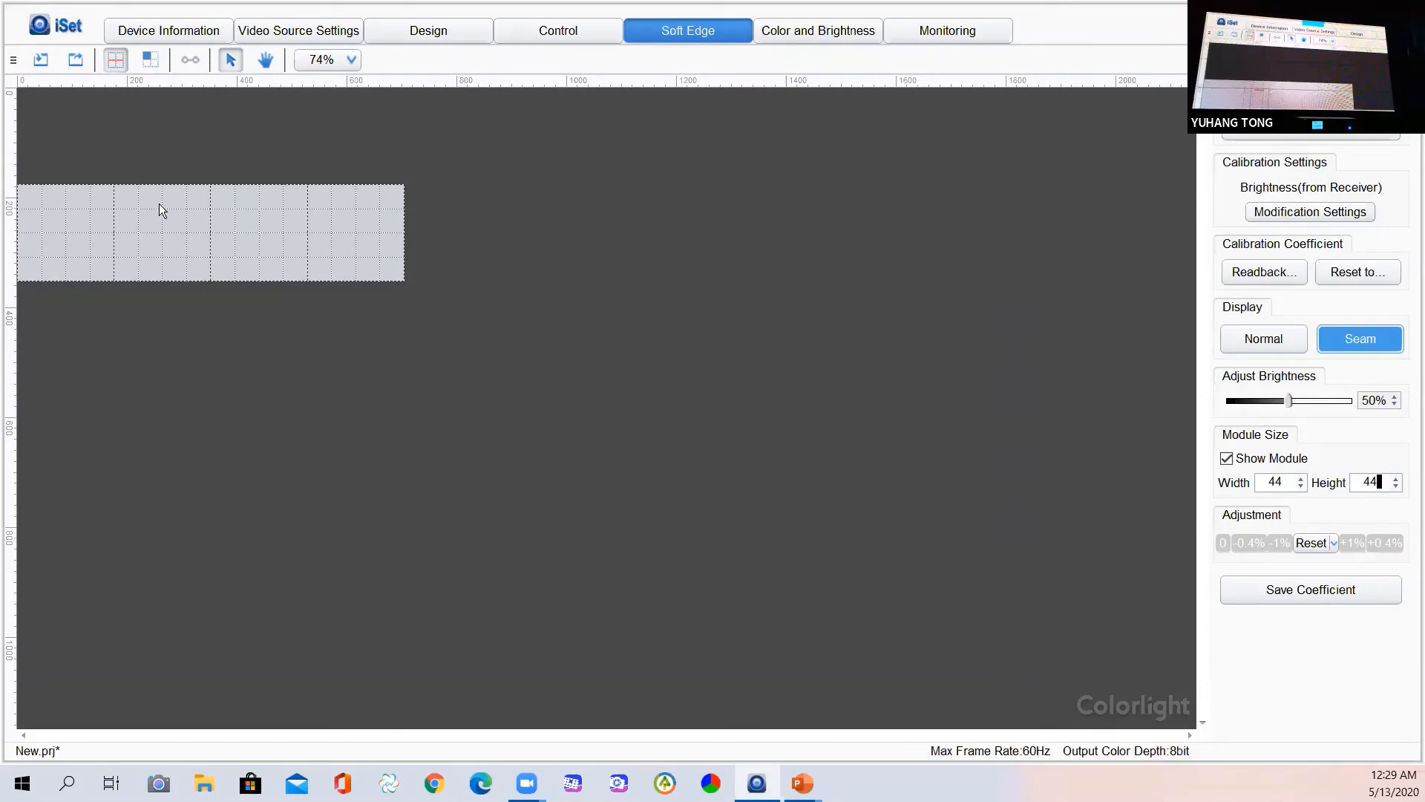
# Select adjoining horizontal module seams across the second and third cabinets and adjust their coefficient up and back down to about 1.0
pyautogui.click(165, 210)
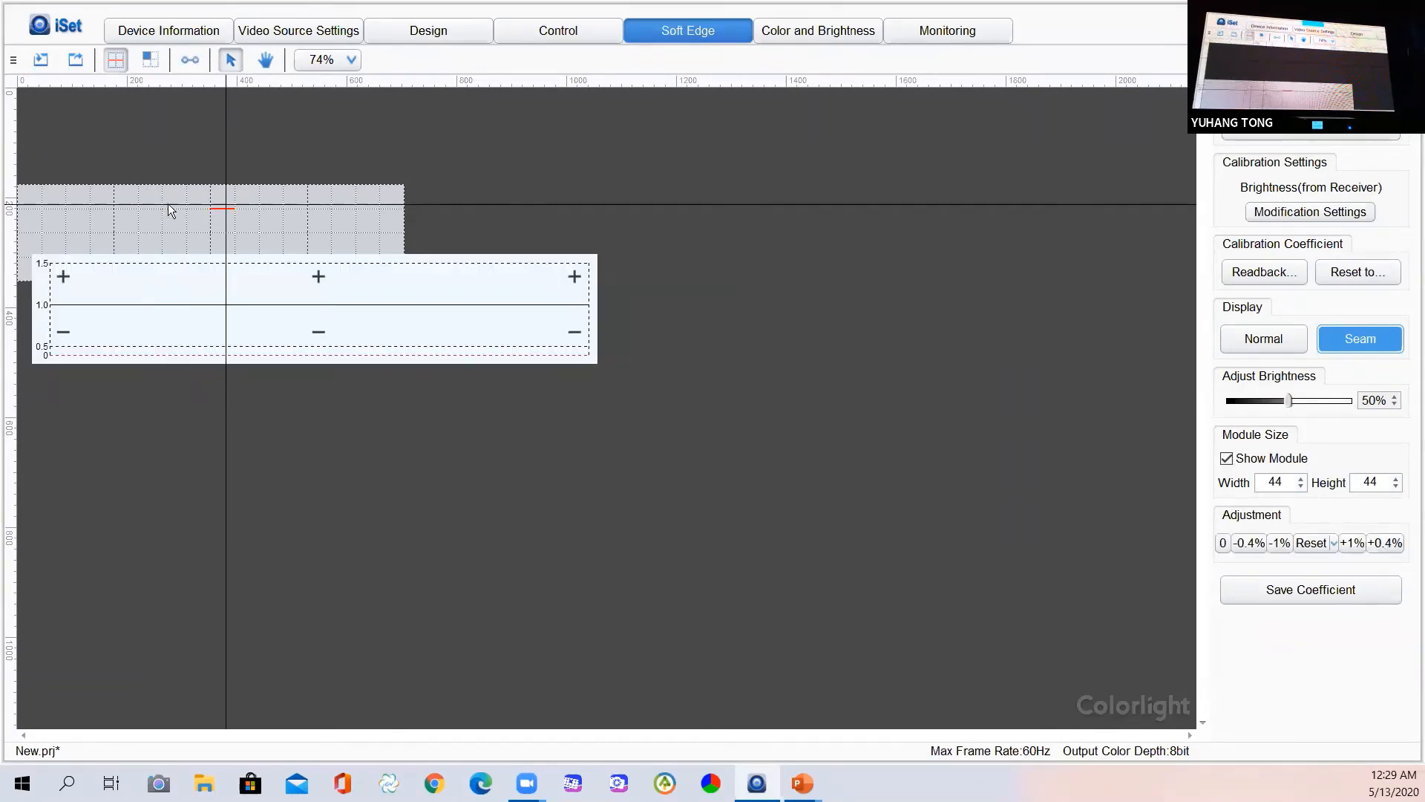
pyautogui.click(162, 209)
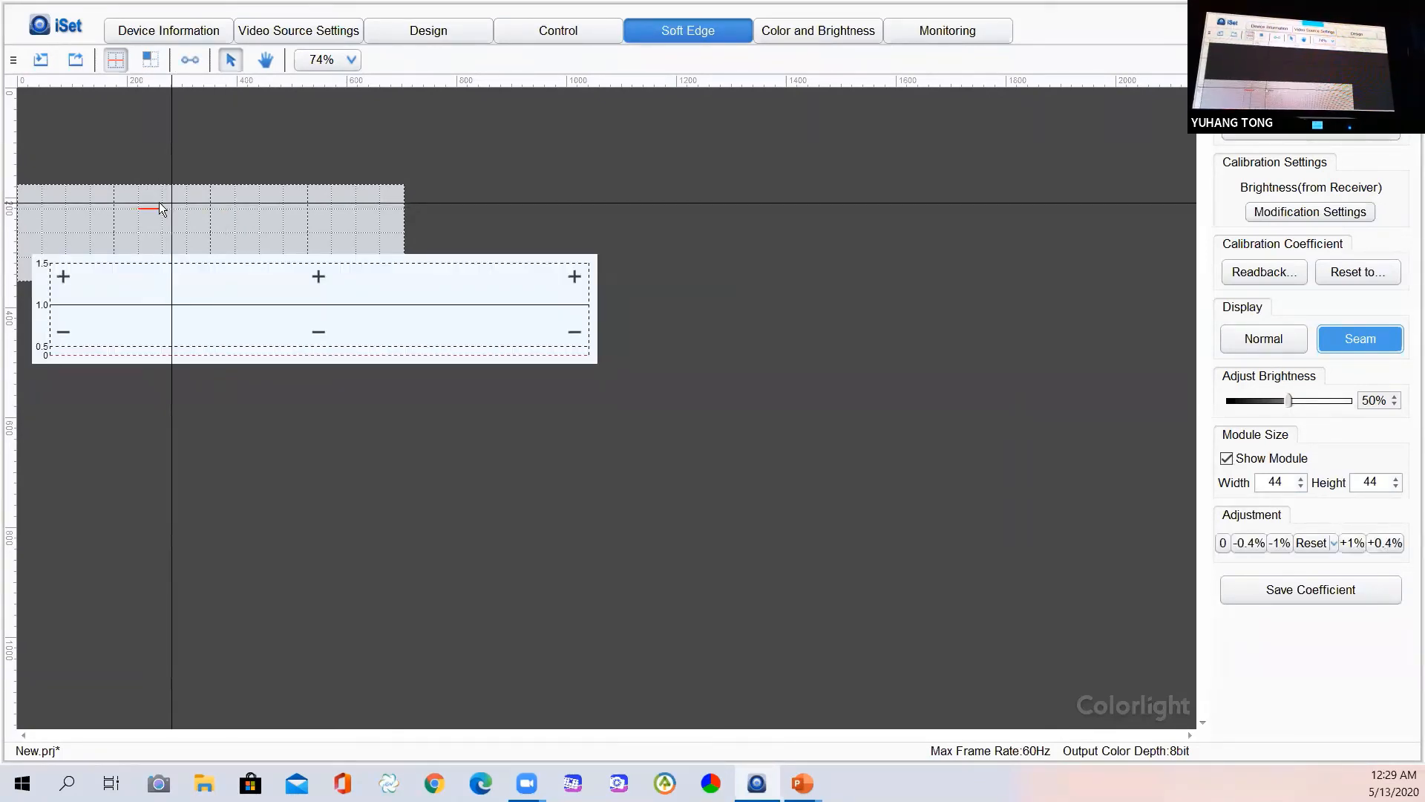
pyautogui.moveTo(159, 204)
pyautogui.mouseDown()
pyautogui.moveTo(205, 205)
pyautogui.moveTo(168, 203)
pyautogui.mouseUp()
pyautogui.keyDown('ctrl'); pyautogui.click(146, 206); pyautogui.keyUp('ctrl')
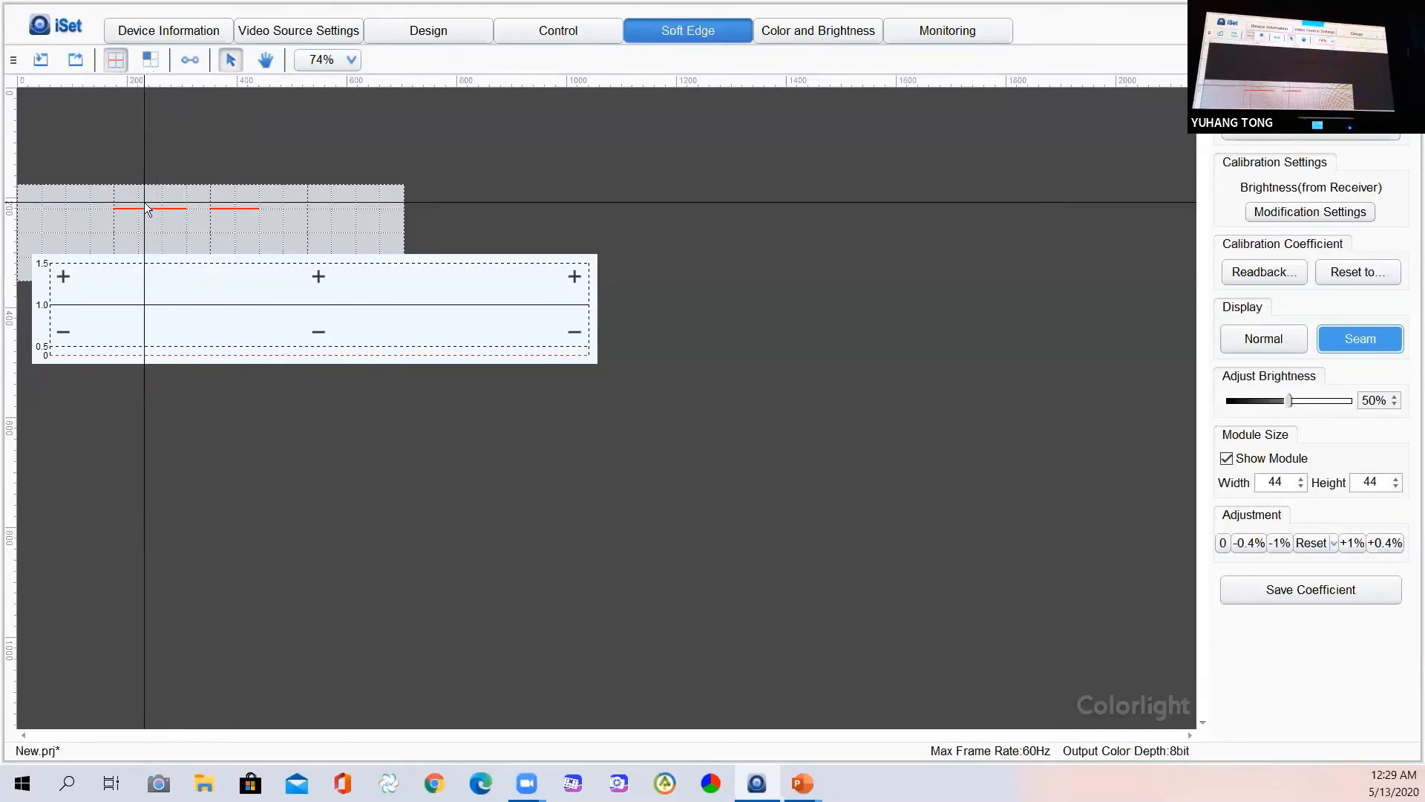
pyautogui.keyDown('ctrl'); pyautogui.click(197, 205); pyautogui.keyUp('ctrl')
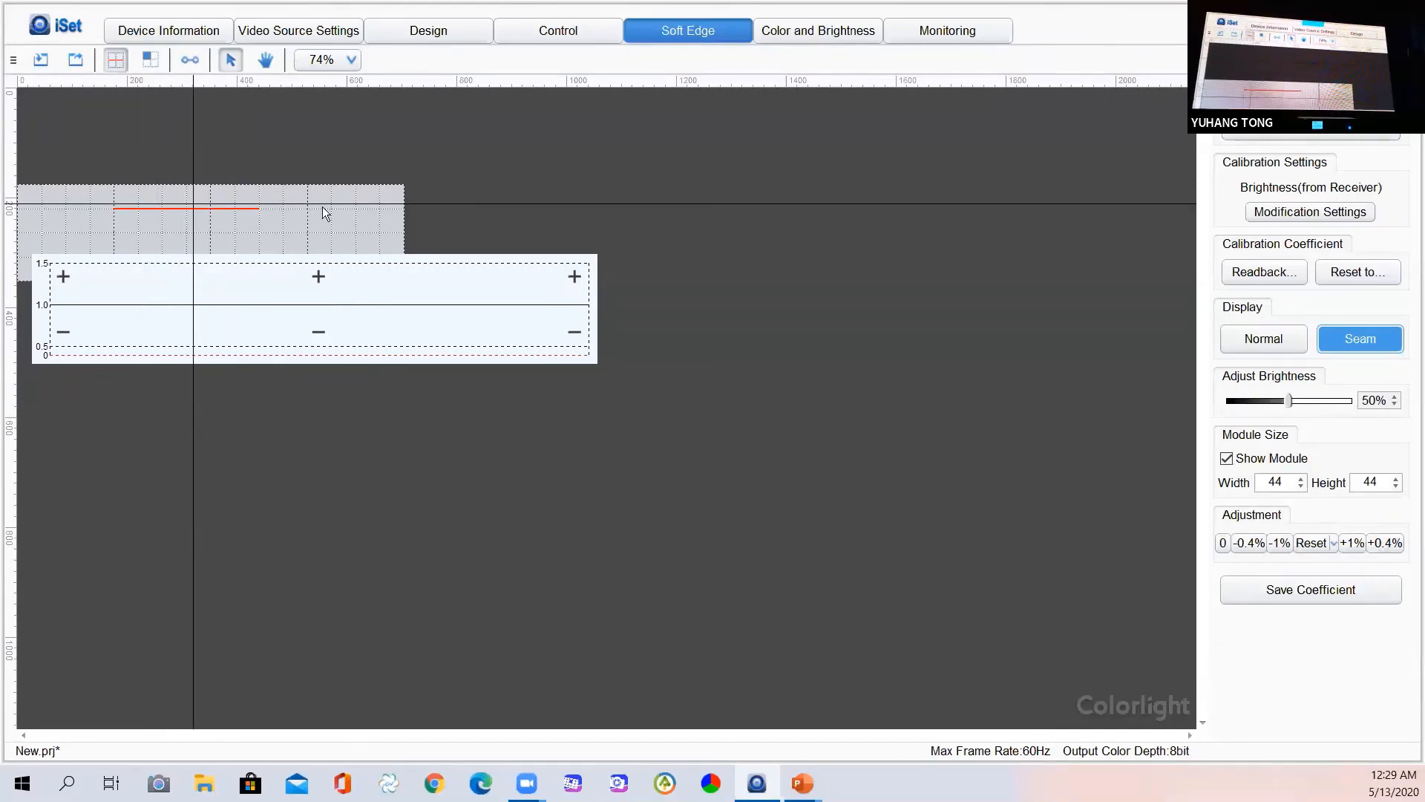
pyautogui.click(315, 273)
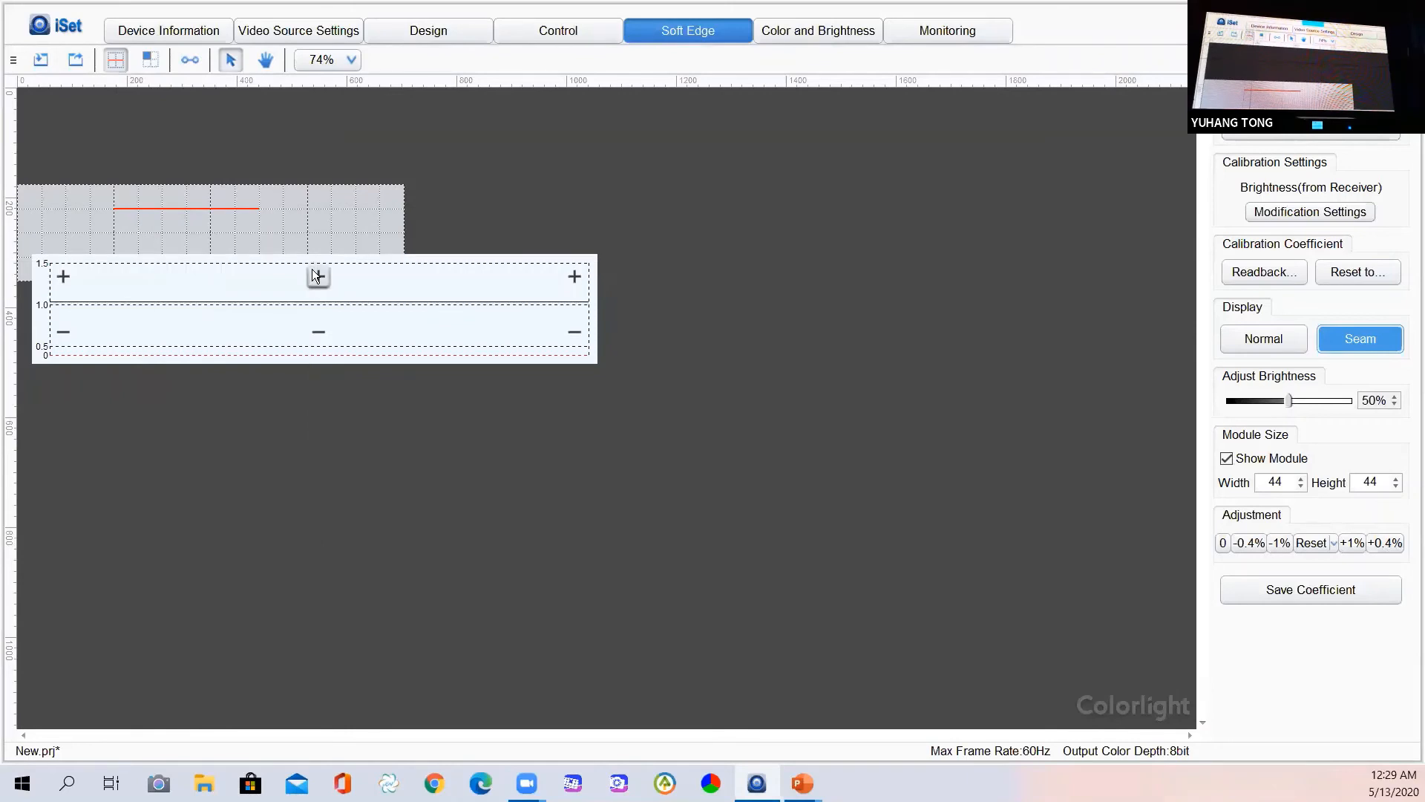
pyautogui.click(318, 331)
pyautogui.click(318, 331)
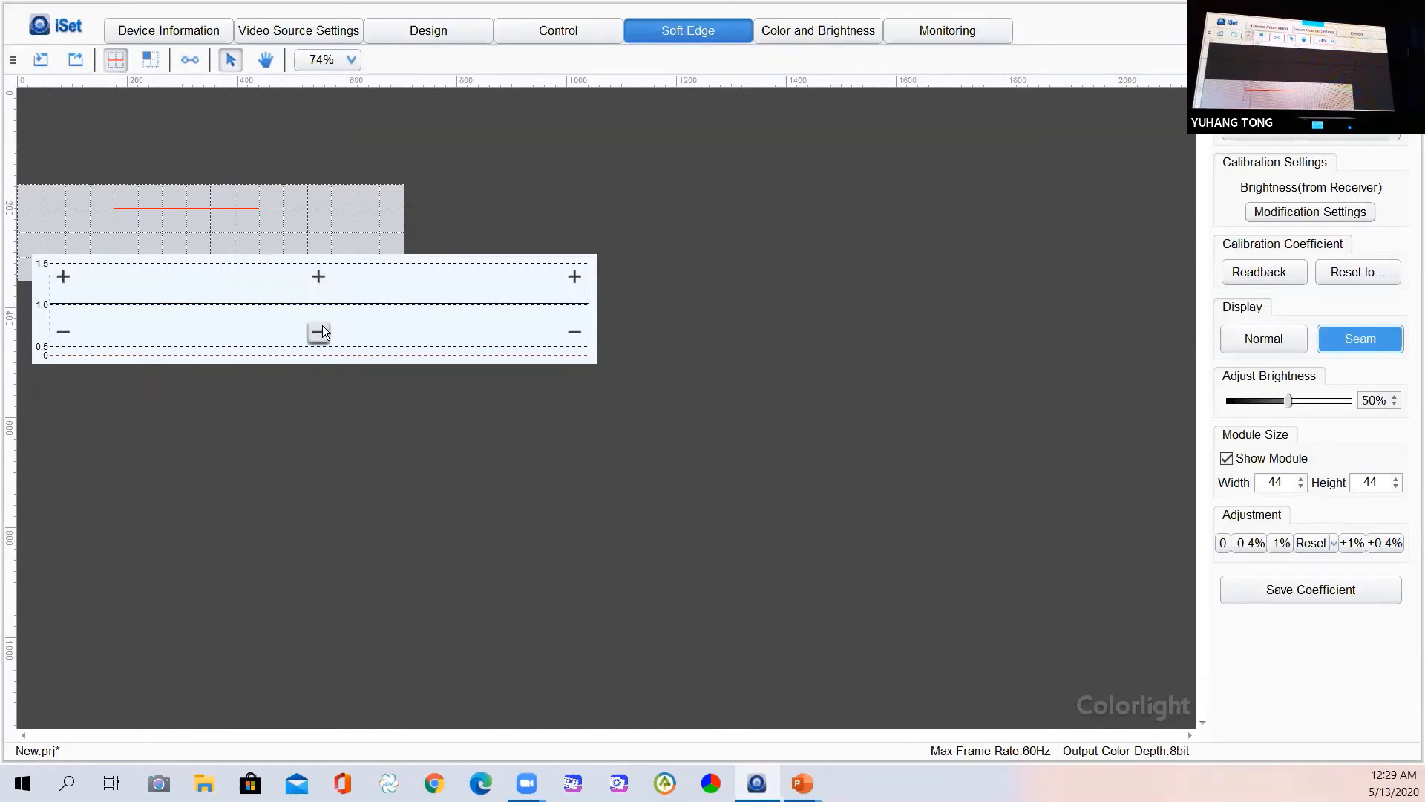
pyautogui.click(319, 331)
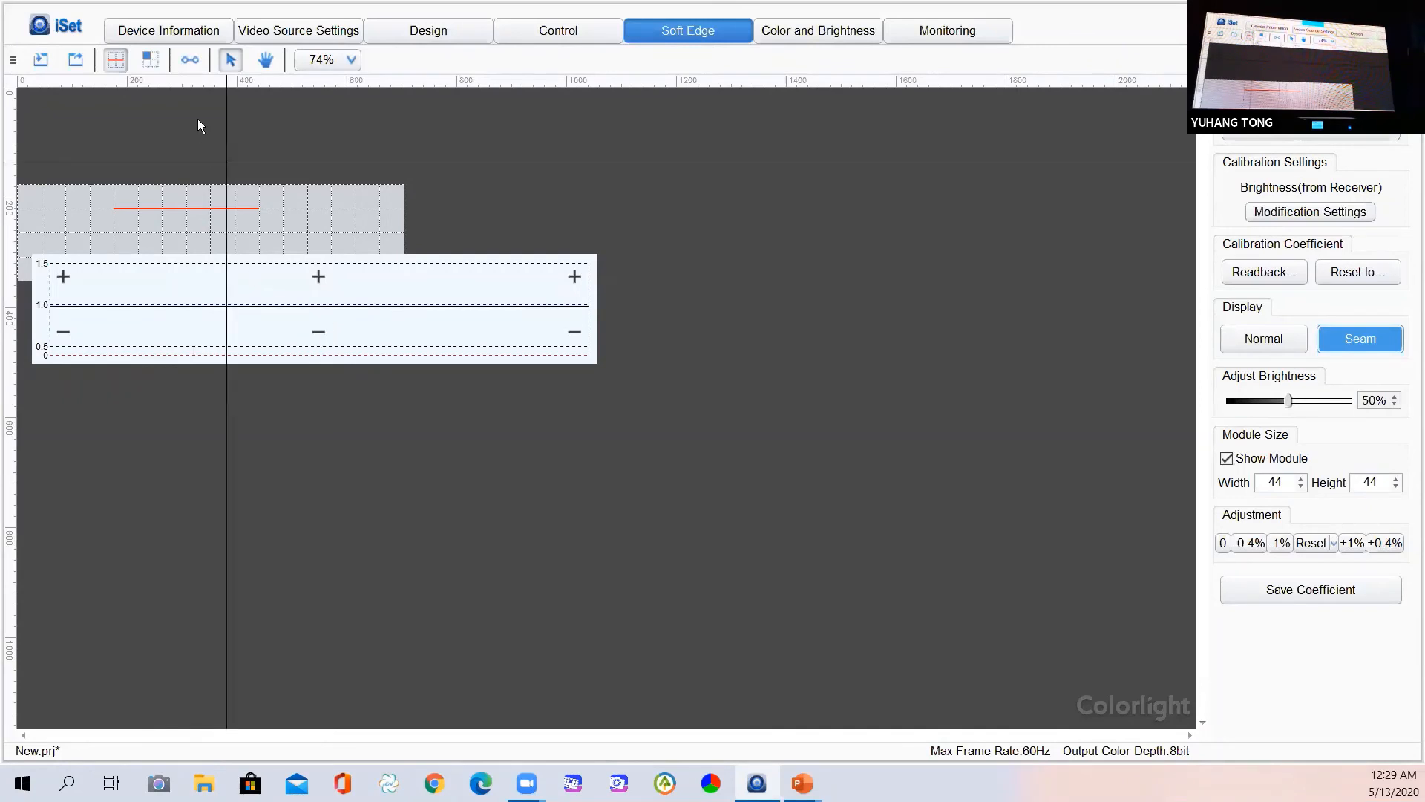
# Try Section Line to shorten the selected seam to a short segment inside the second cabinet, and clear the selection
pyautogui.click(194, 57)
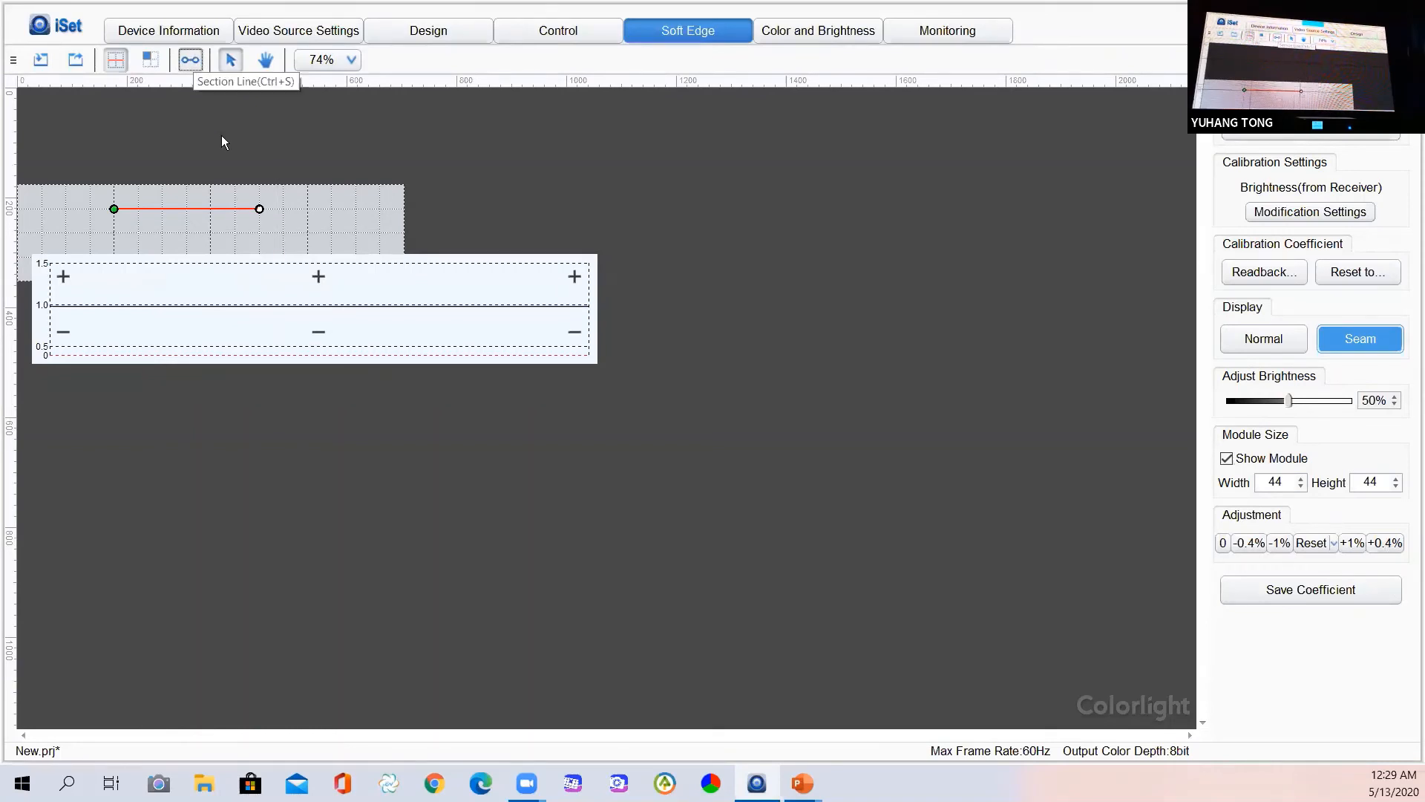
pyautogui.moveTo(259, 209); pyautogui.dragTo(187, 210)
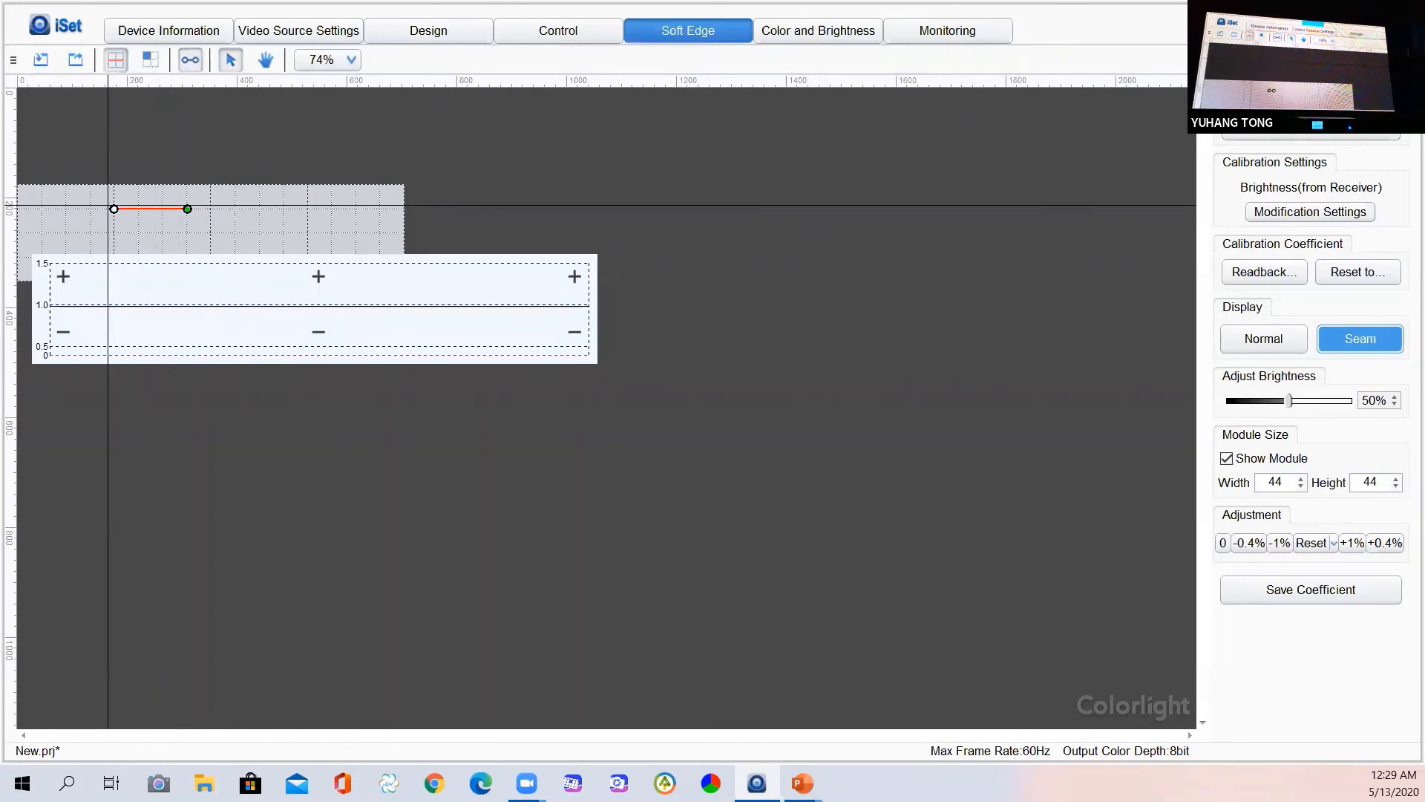
pyautogui.moveTo(114, 208); pyautogui.dragTo(181, 209)
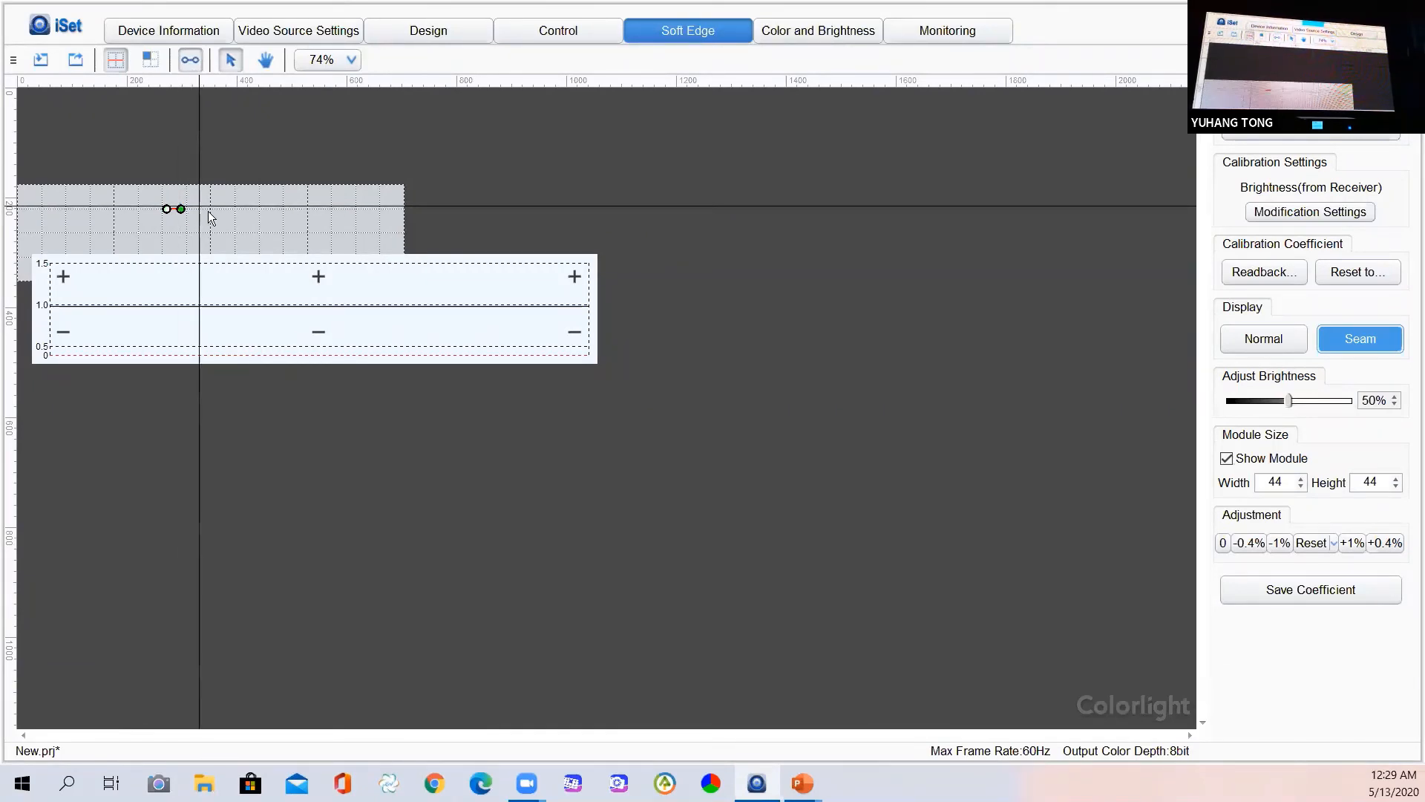
pyautogui.rightClick(244, 205)
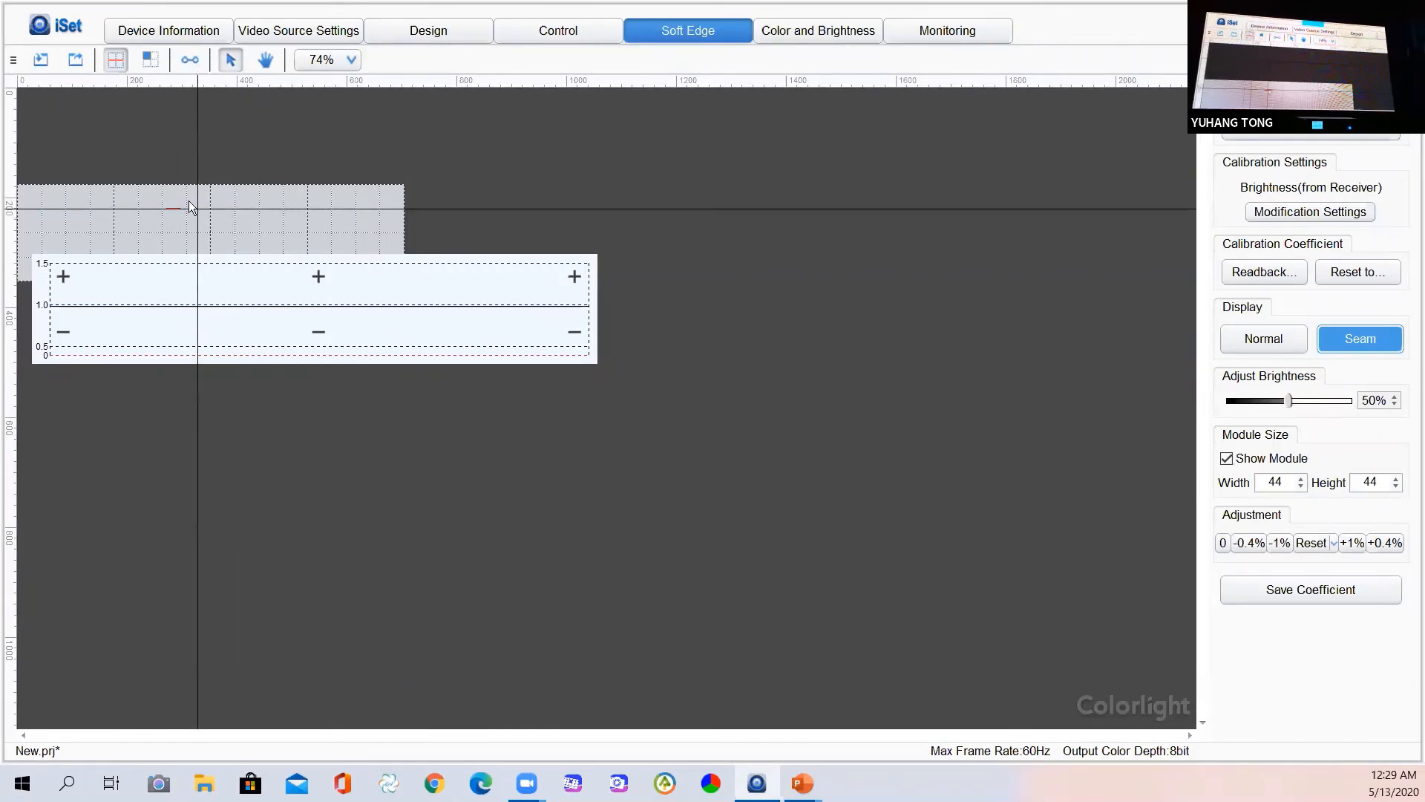
pyautogui.click(423, 200)
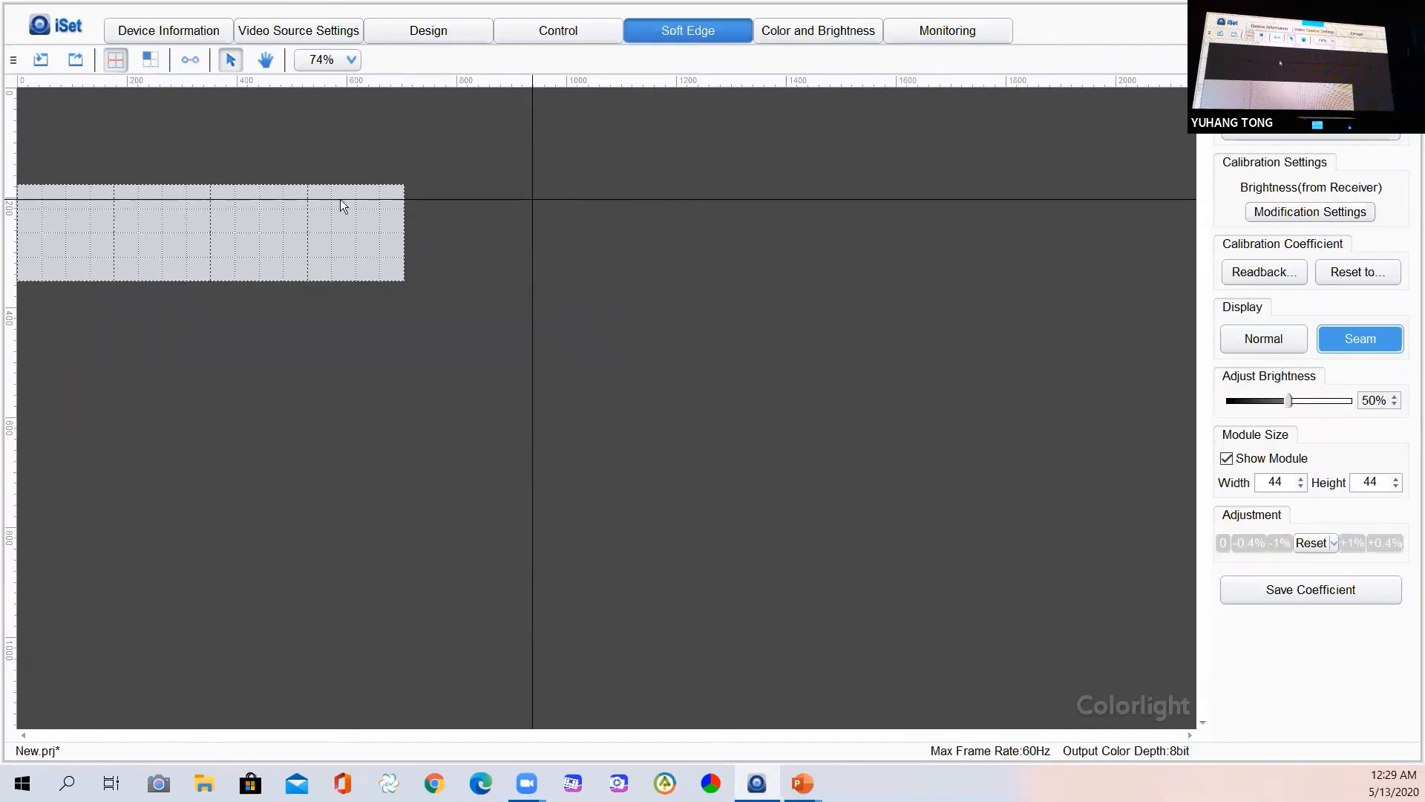
# Switch to cabinet adjustment mode and select the four cabinets in the row one at a time
pyautogui.click(151, 68)
pyautogui.moveTo(125, 228); pyautogui.dragTo(177, 224)
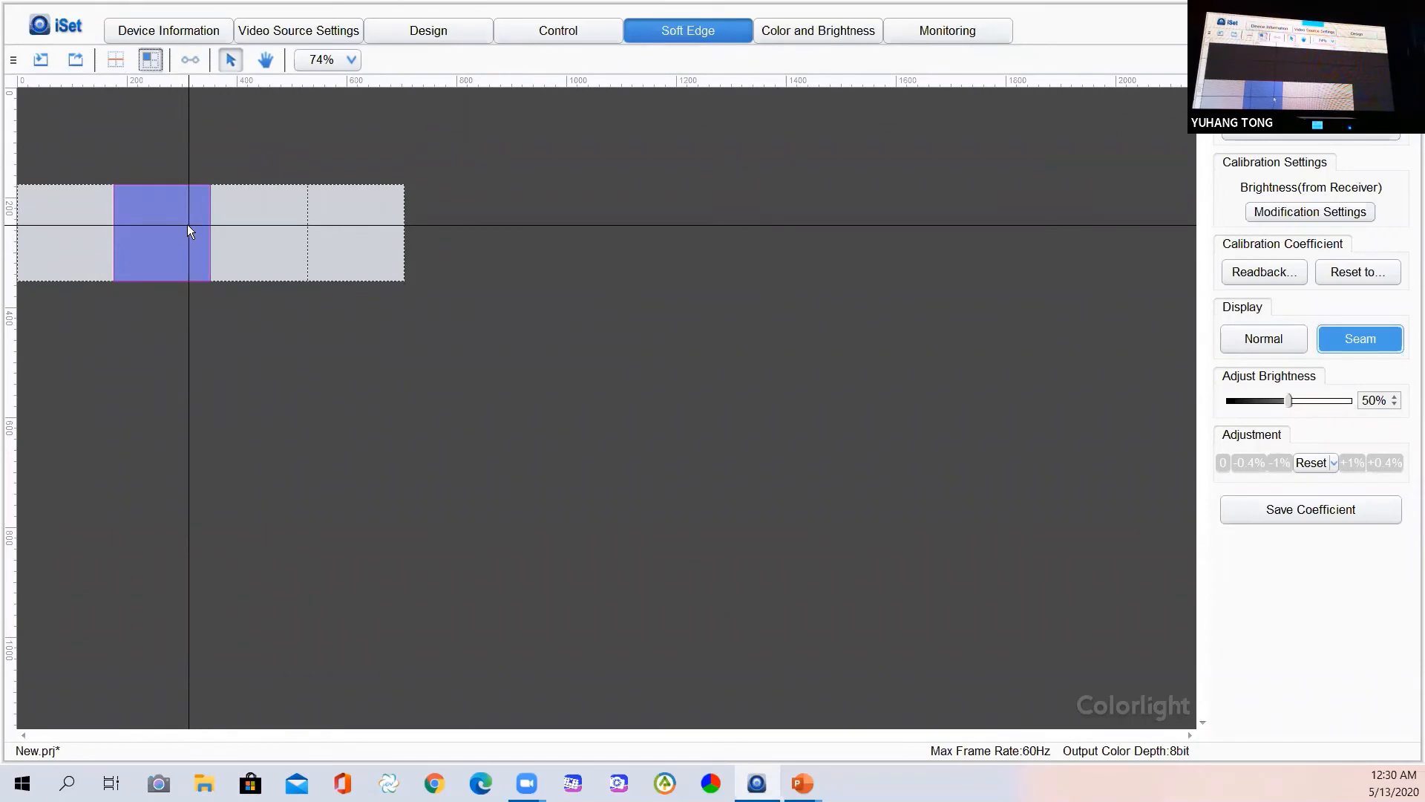
pyautogui.click(247, 220)
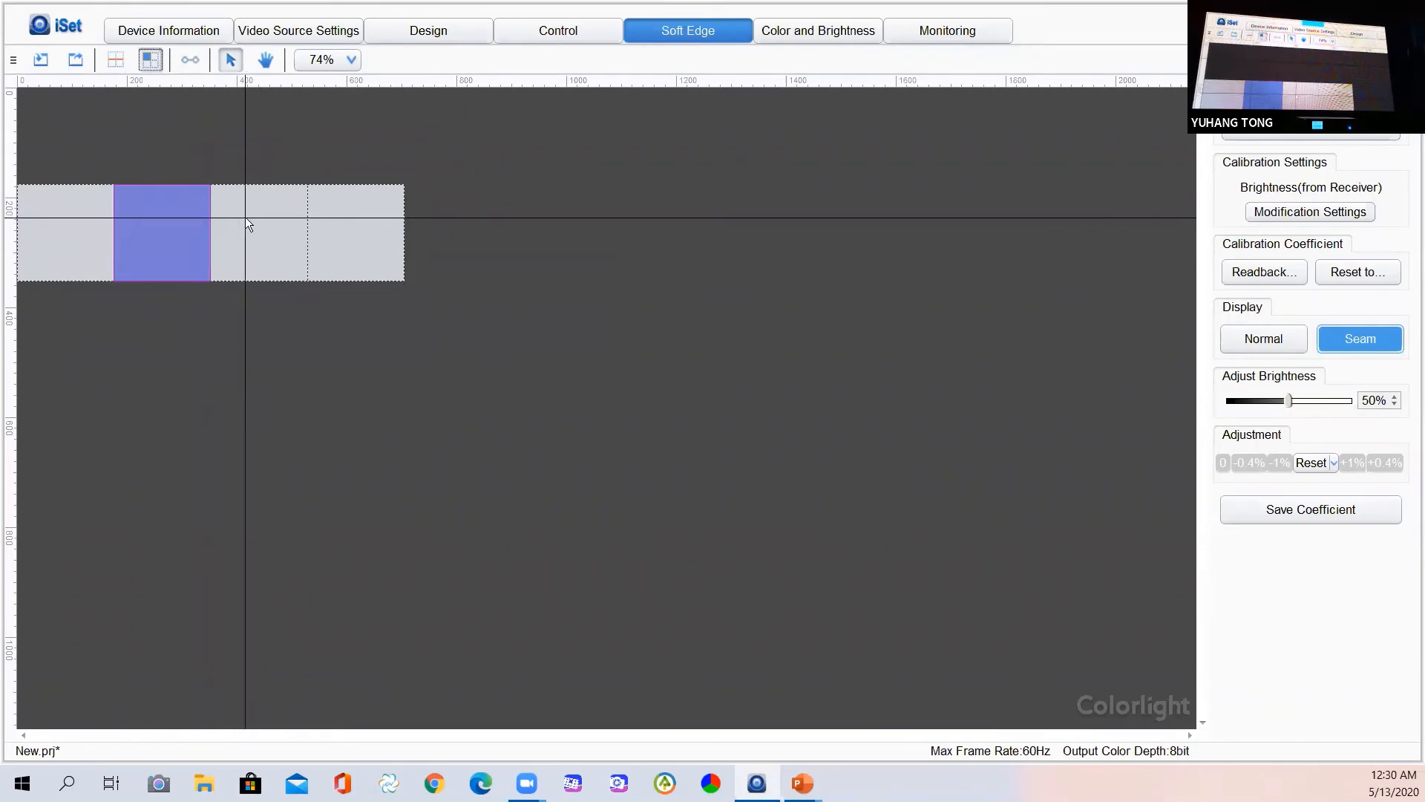
pyautogui.click(342, 220)
pyautogui.click(275, 223)
pyautogui.click(164, 223)
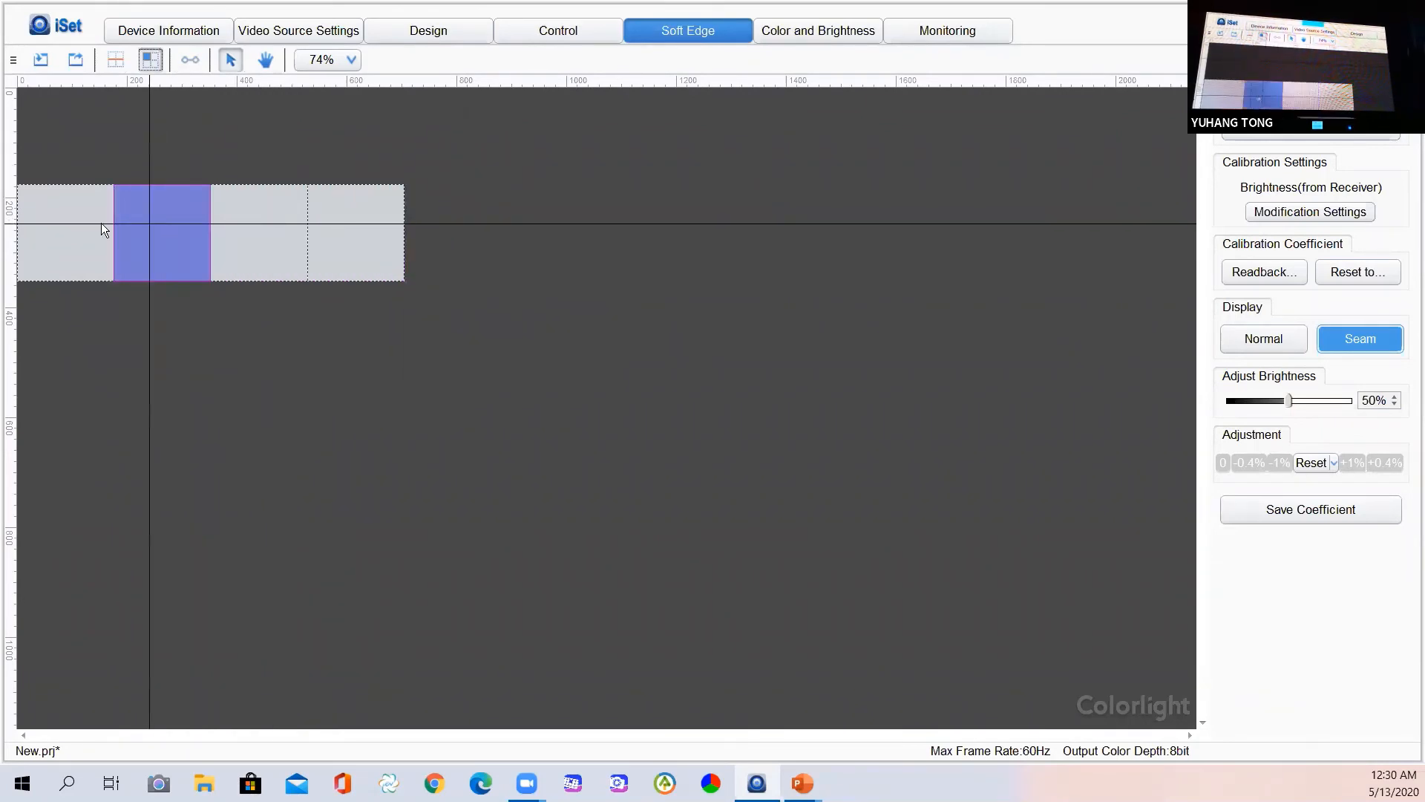
pyautogui.click(100, 223)
pyautogui.click(172, 224)
pyautogui.click(249, 224)
pyautogui.click(347, 225)
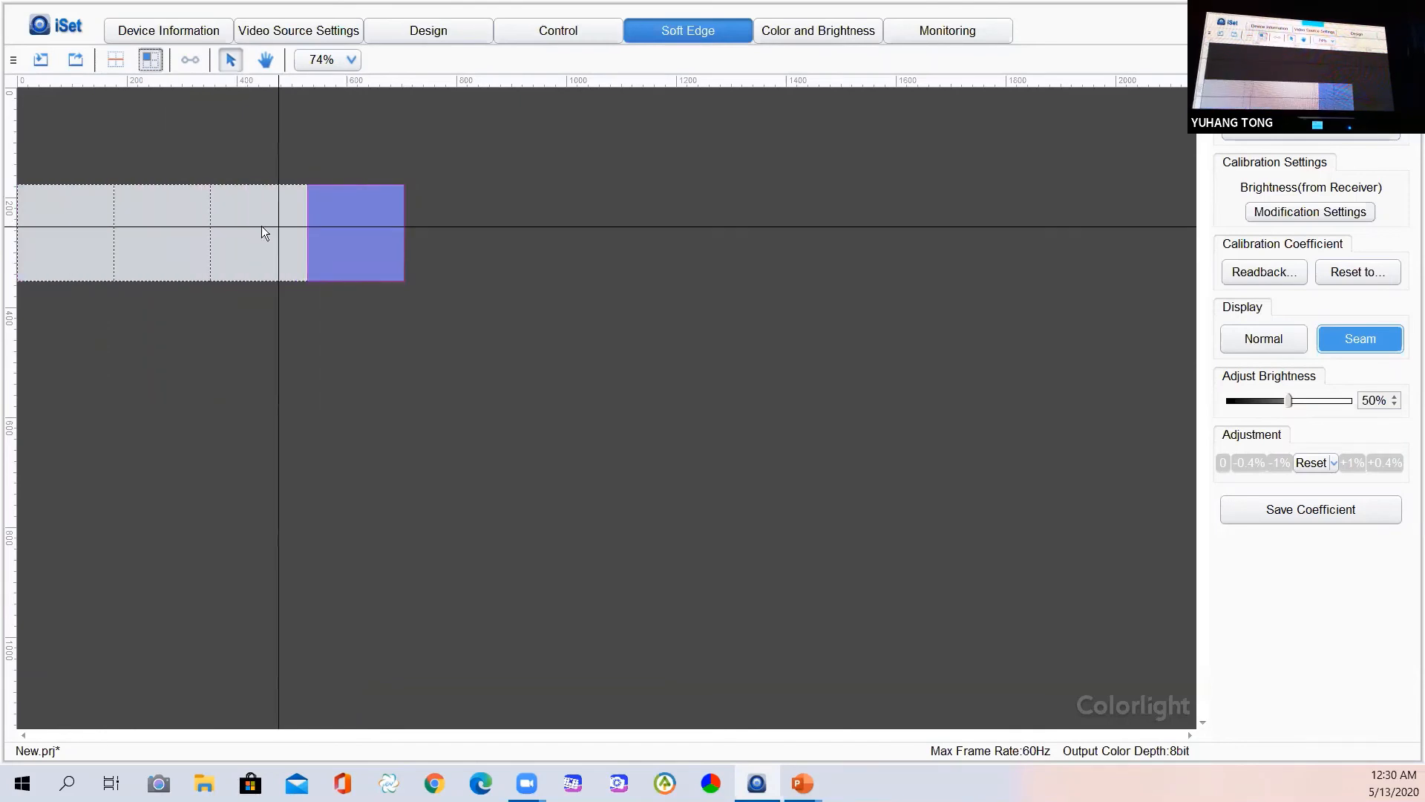
pyautogui.click(262, 226)
pyautogui.click(172, 233)
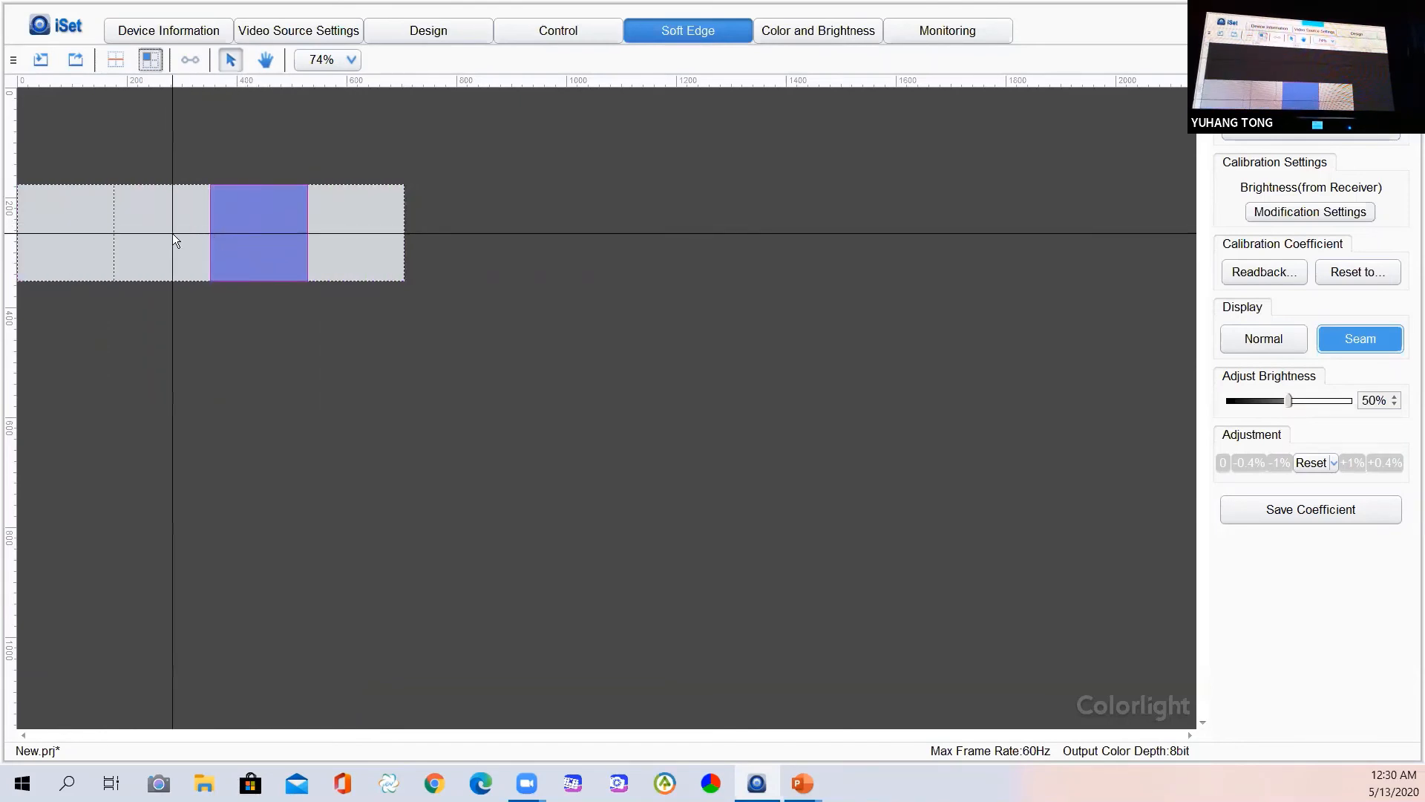
# Return to seam adjustment, select the seam between the first and second cabinets, and step its coefficient down and back up to about 1.0
pyautogui.click(115, 62)
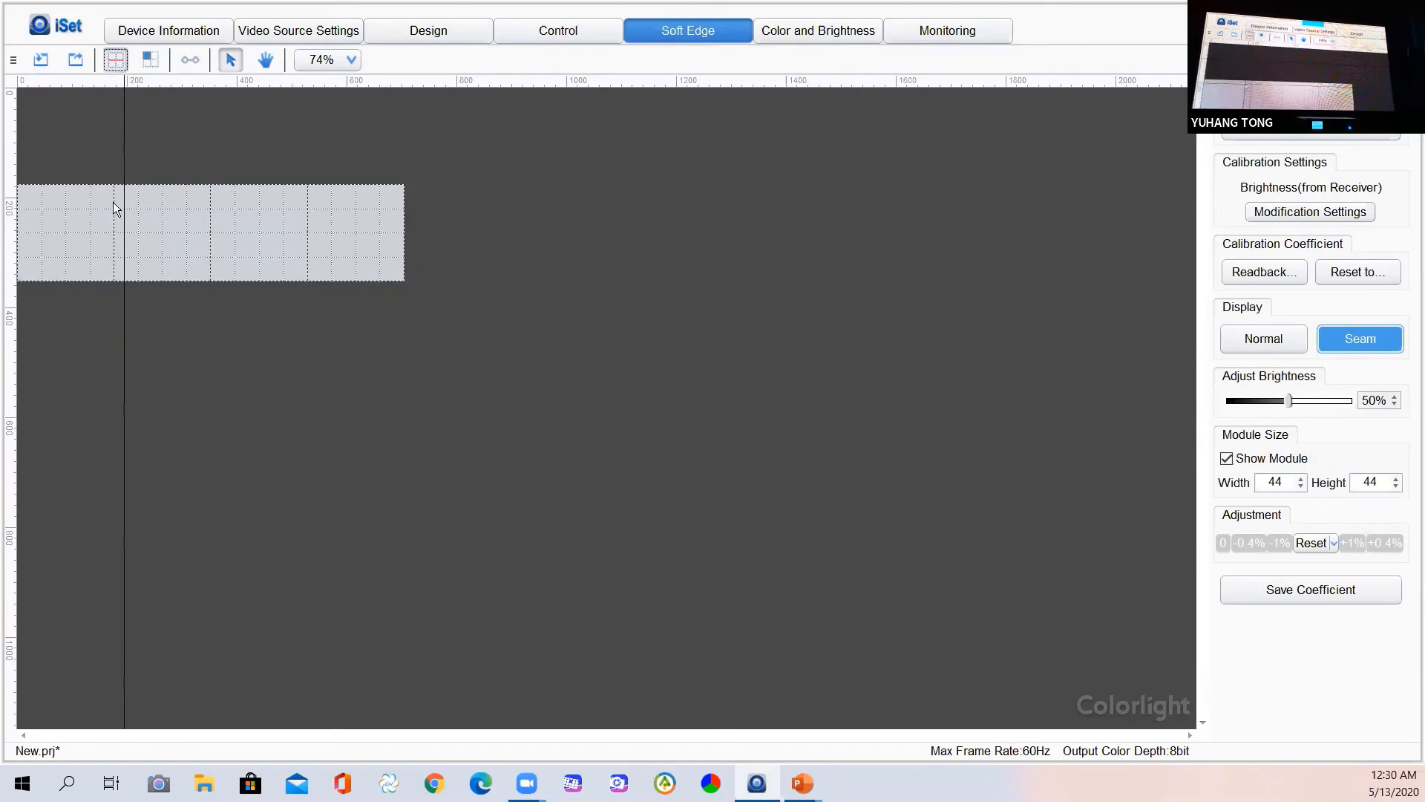
pyautogui.click(117, 230)
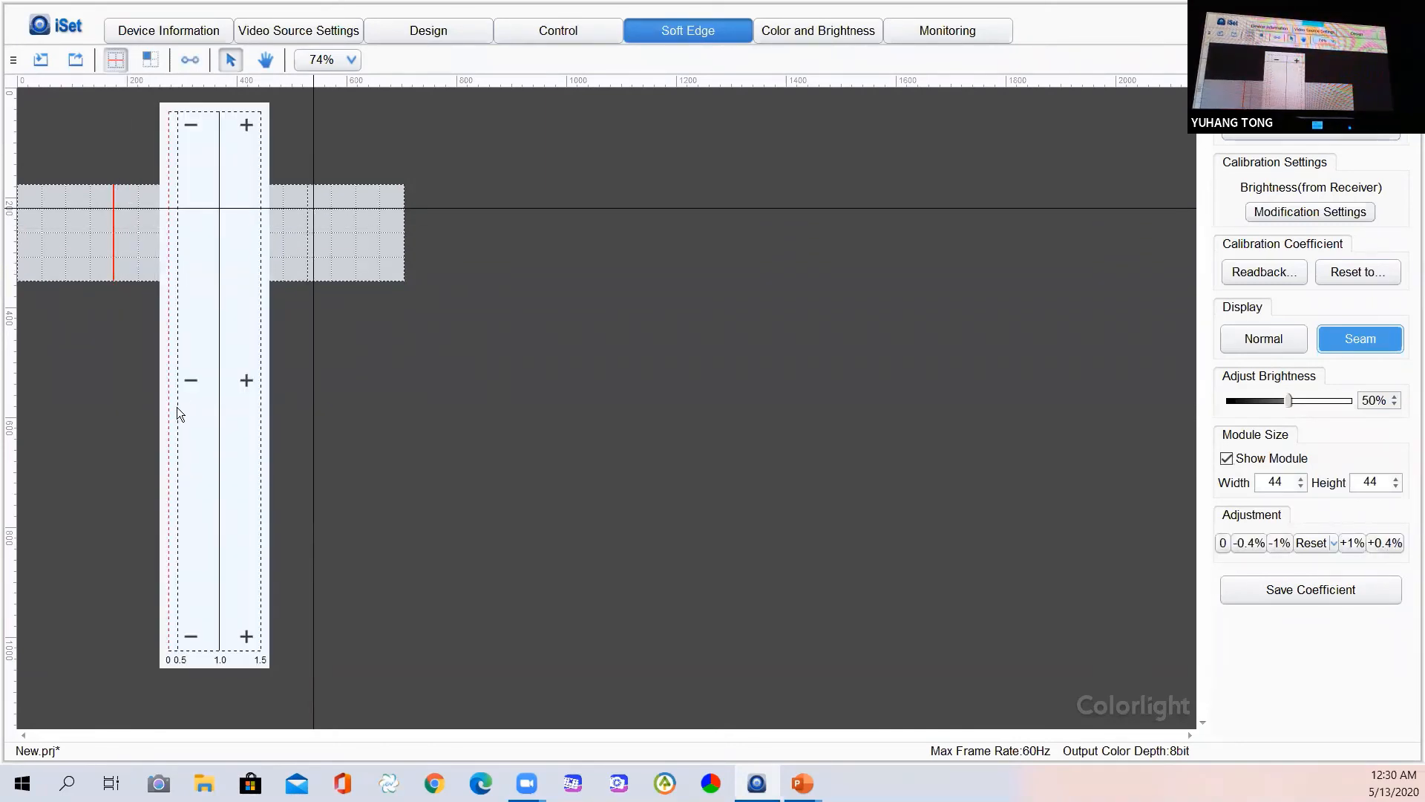
pyautogui.click(183, 388)
pyautogui.click(183, 388)
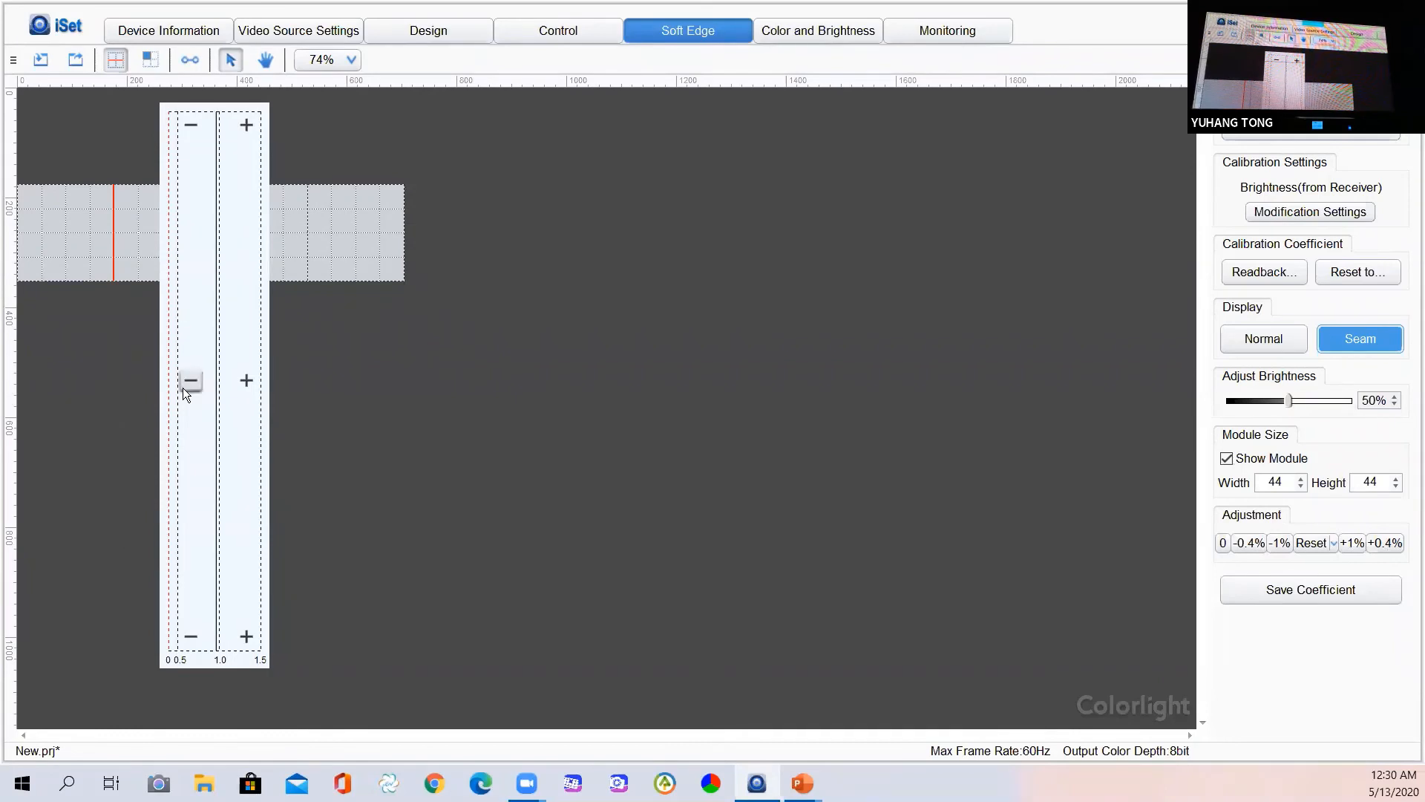
pyautogui.click(182, 388)
pyautogui.click(251, 380)
pyautogui.click(251, 380)
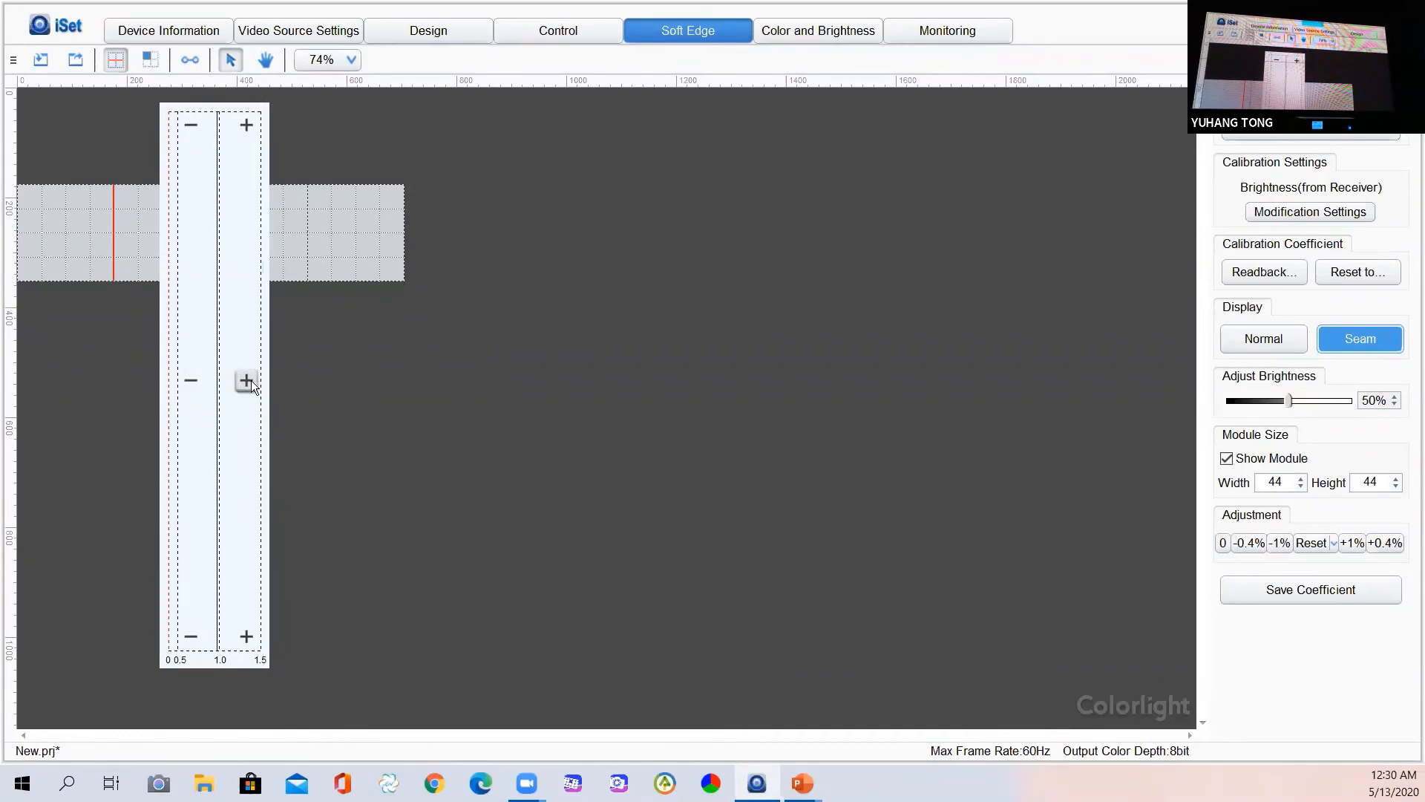
pyautogui.click(247, 380)
pyautogui.click(247, 381)
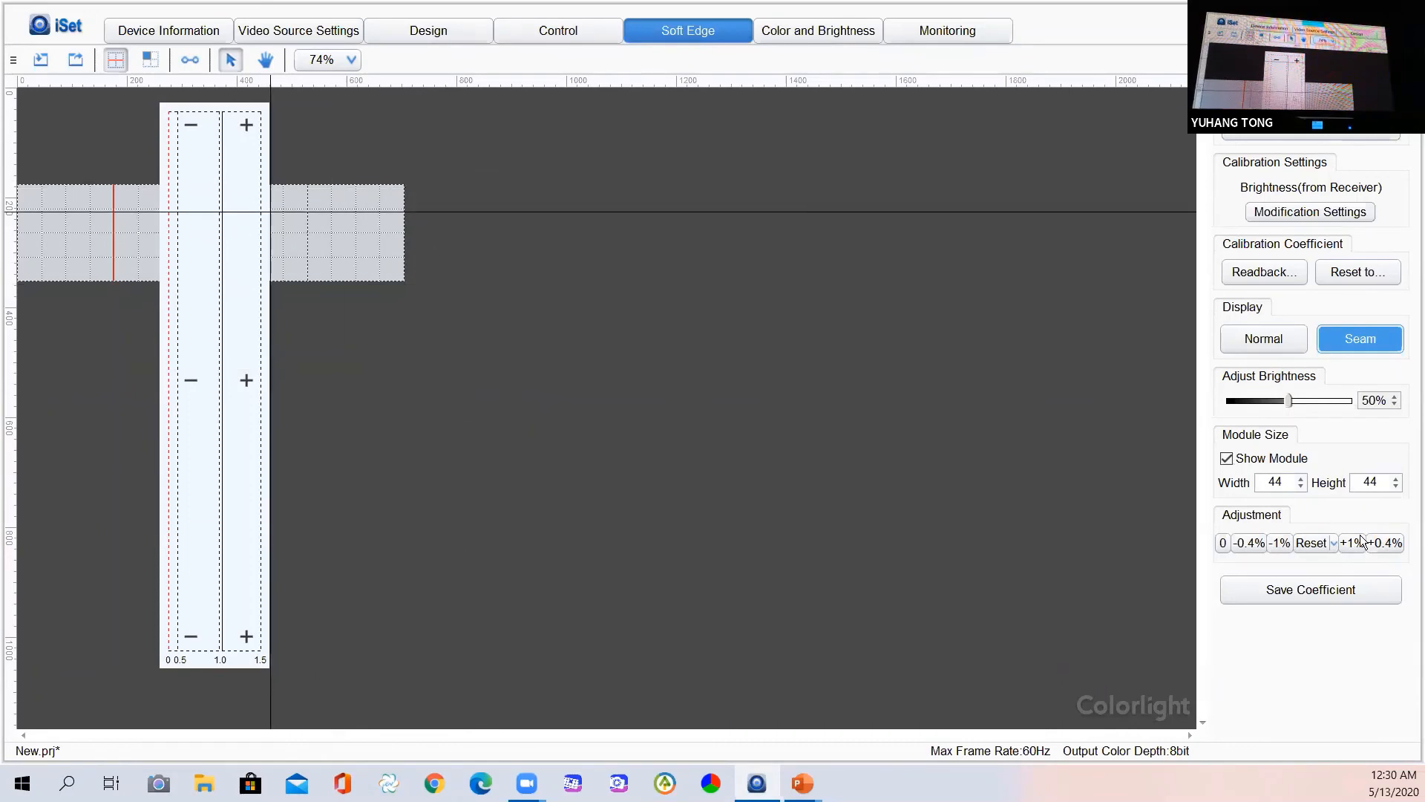
# Show the reset options for selected and all seams, dismiss them, and clear the seam selection
pyautogui.click(1334, 543)
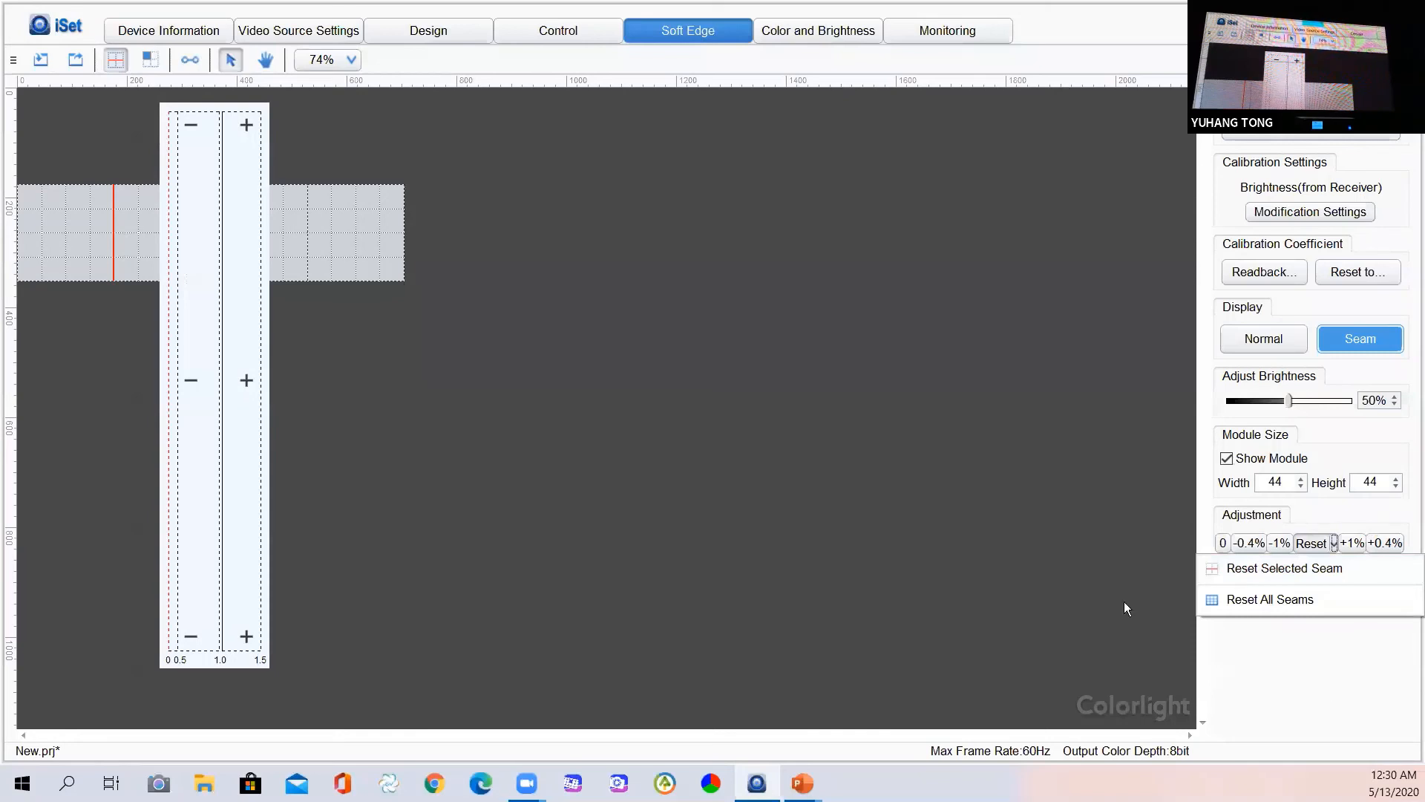
pyautogui.click(965, 525)
pyautogui.click(965, 526)
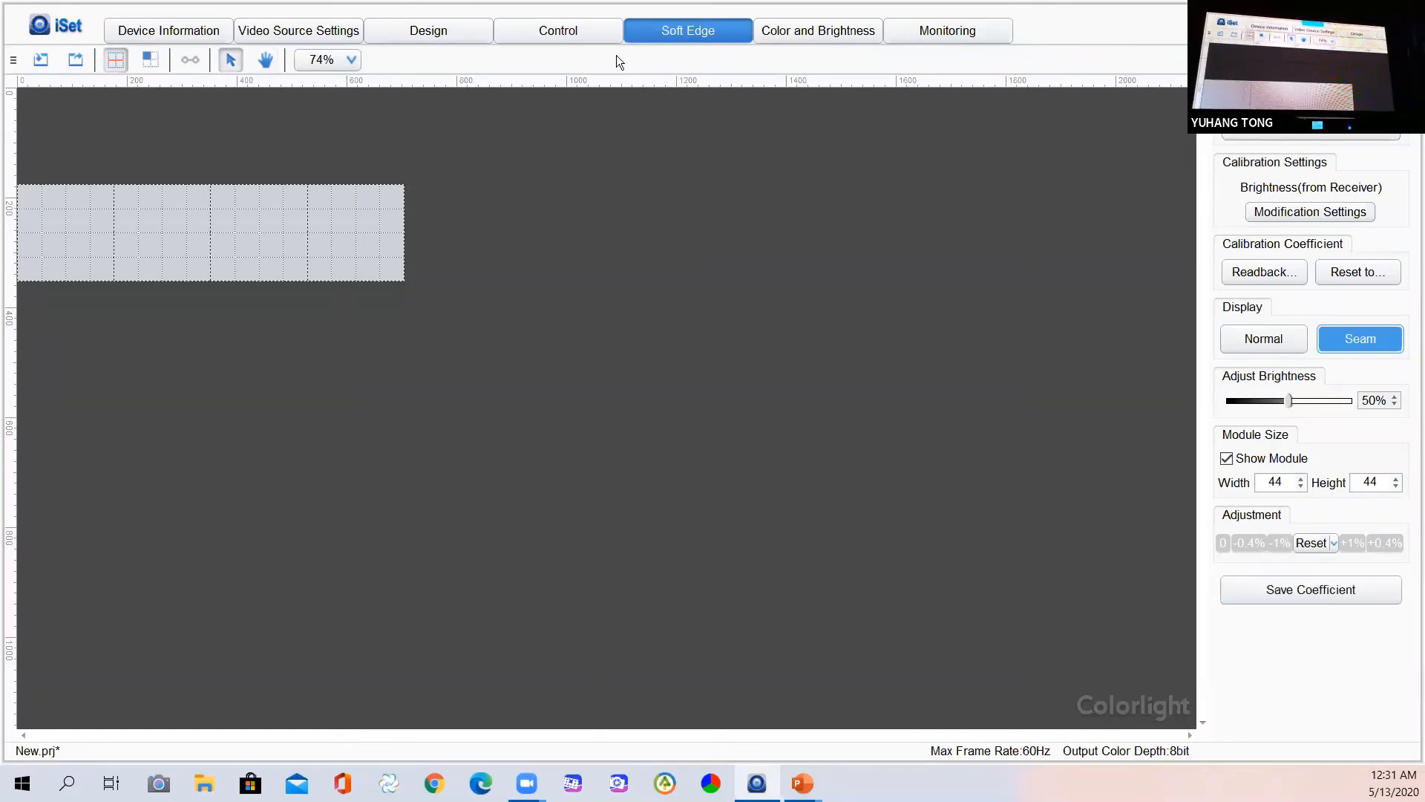
# Enable Show Advanced Soft Edge in Software Features and open the Advanced Soft Edge page
pyautogui.click(42, 19)
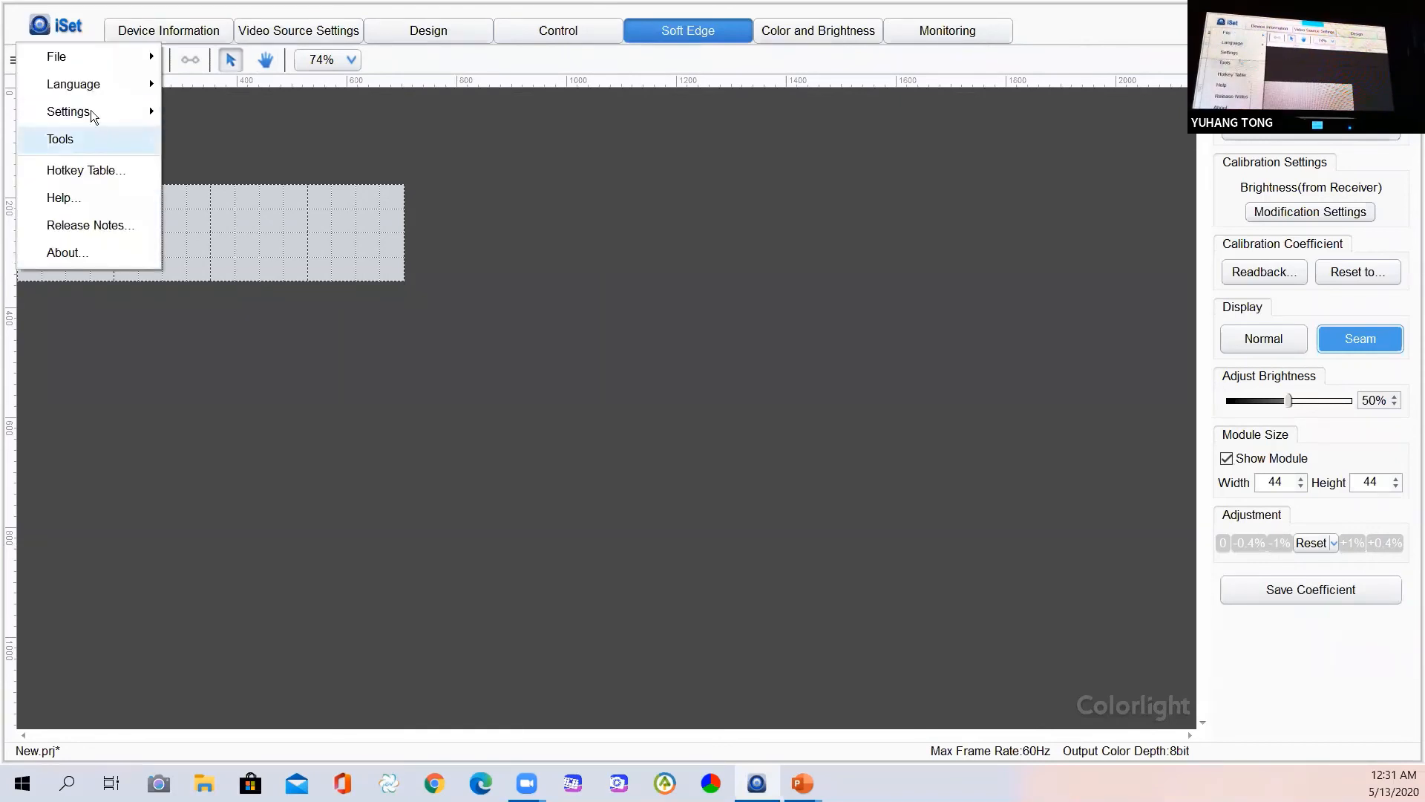
pyautogui.moveTo(92, 113)
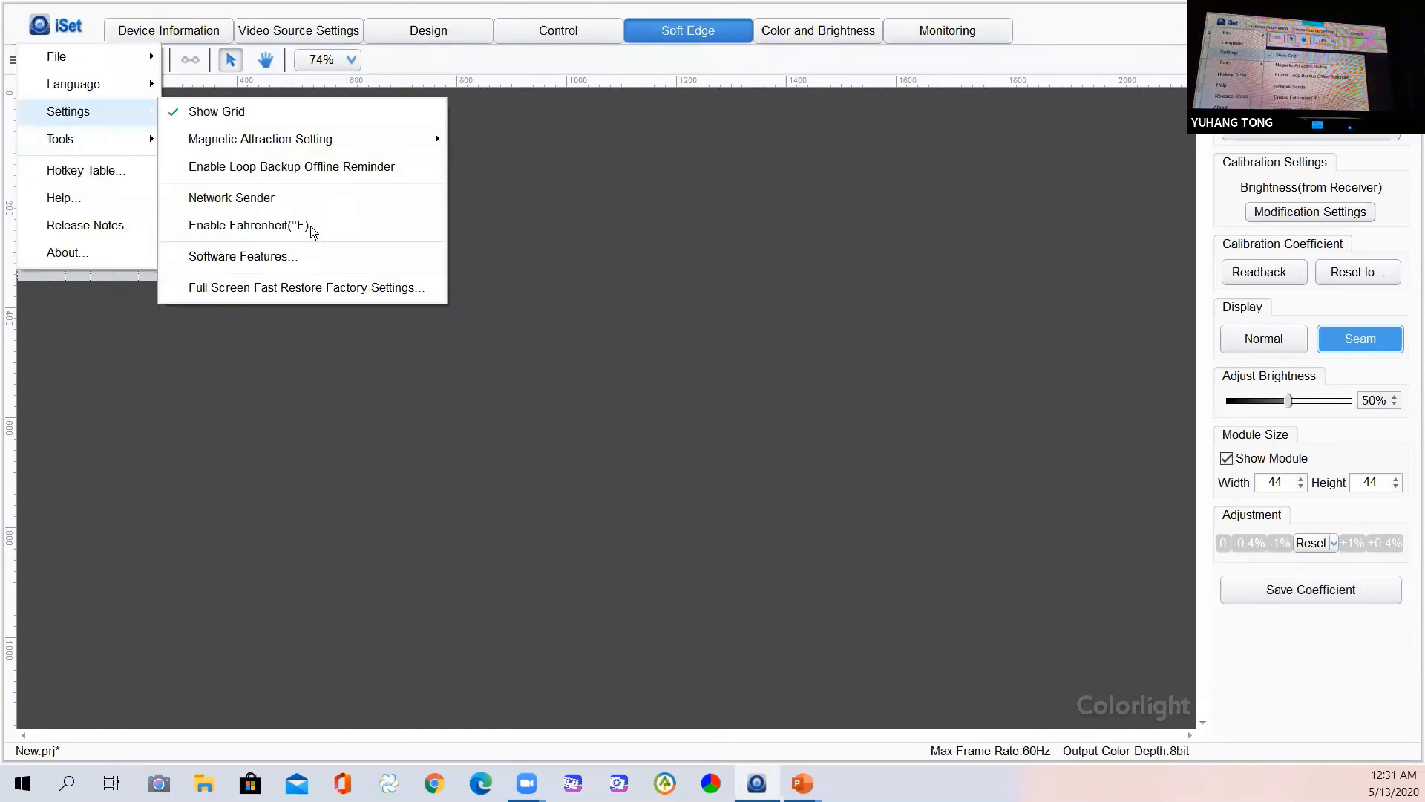
pyautogui.click(280, 260)
pyautogui.click(636, 312)
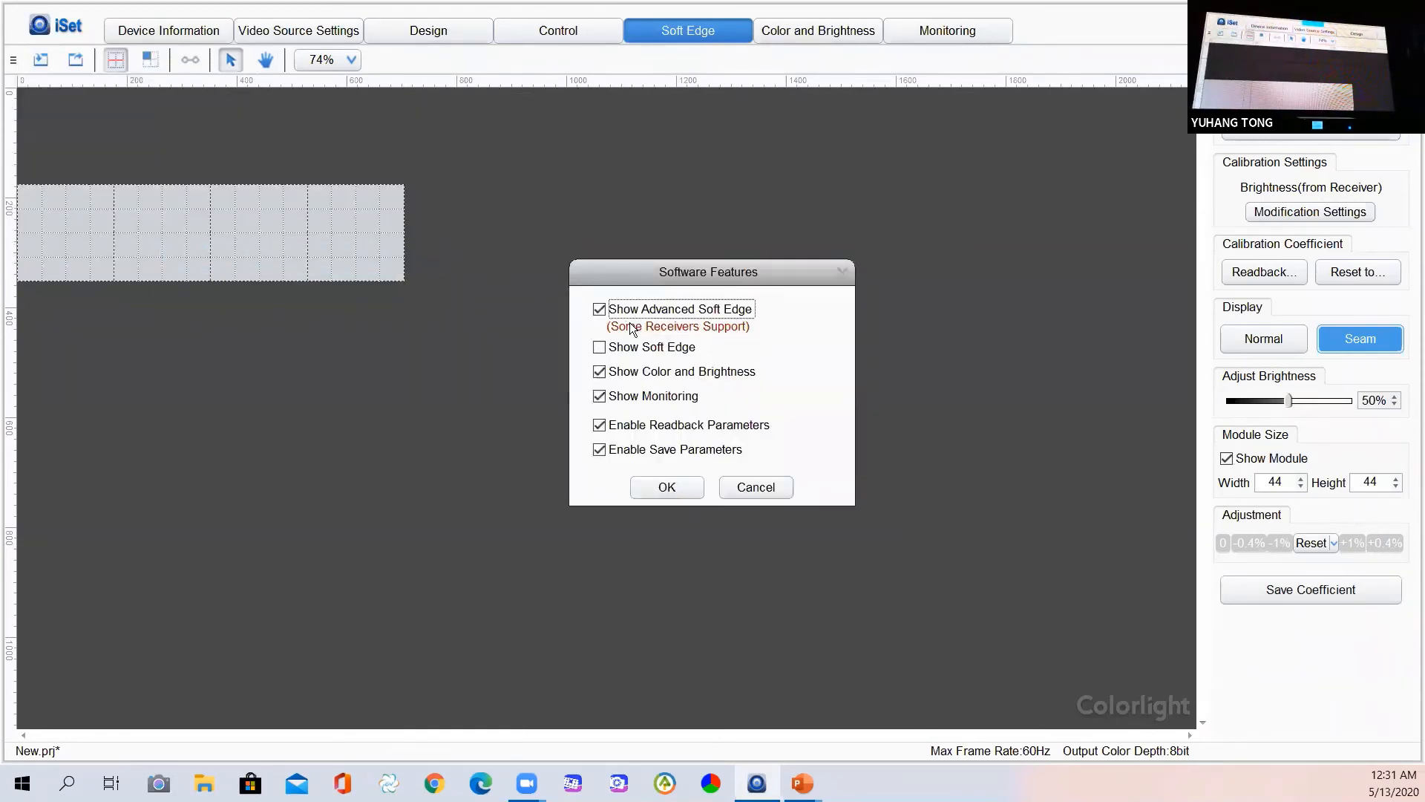
pyautogui.click(686, 494)
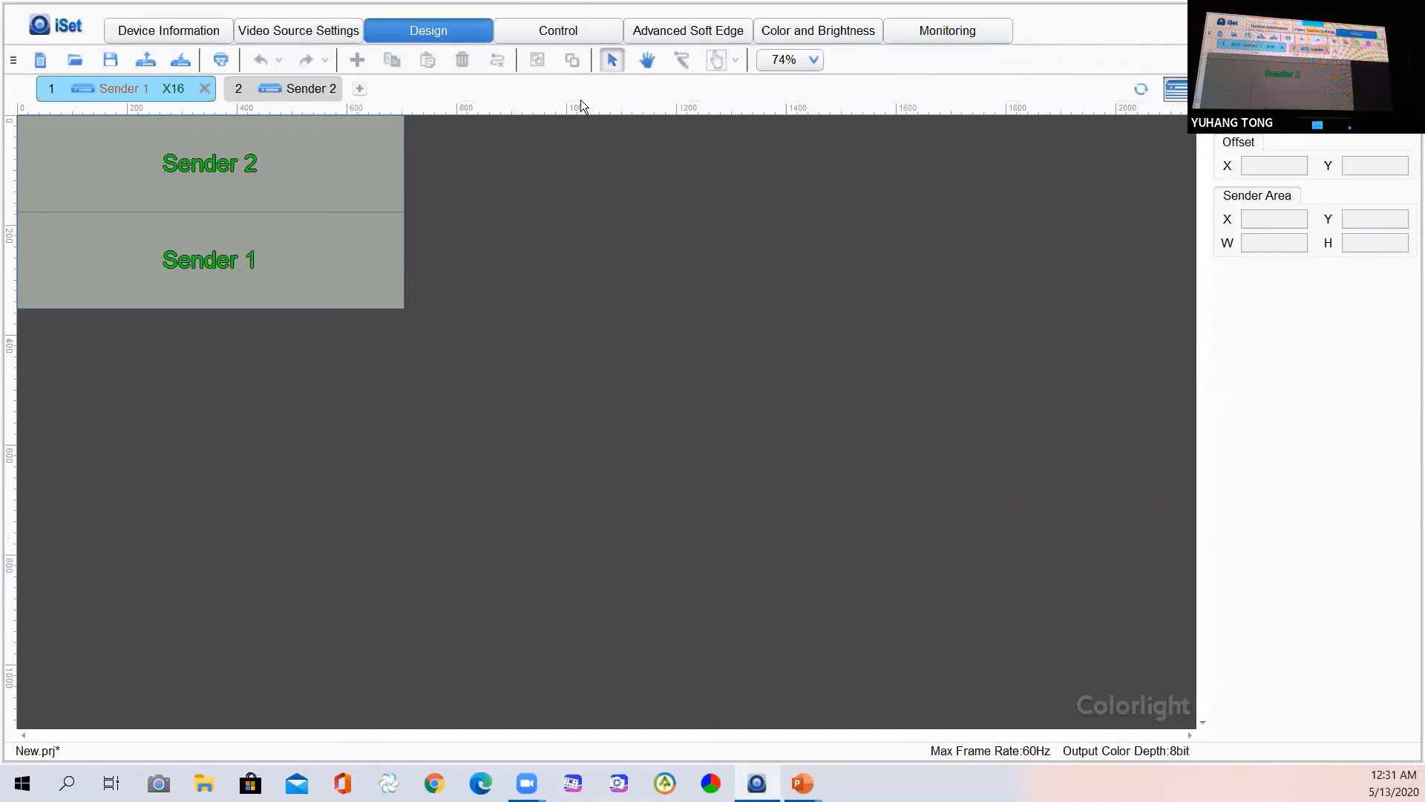
pyautogui.click(705, 28)
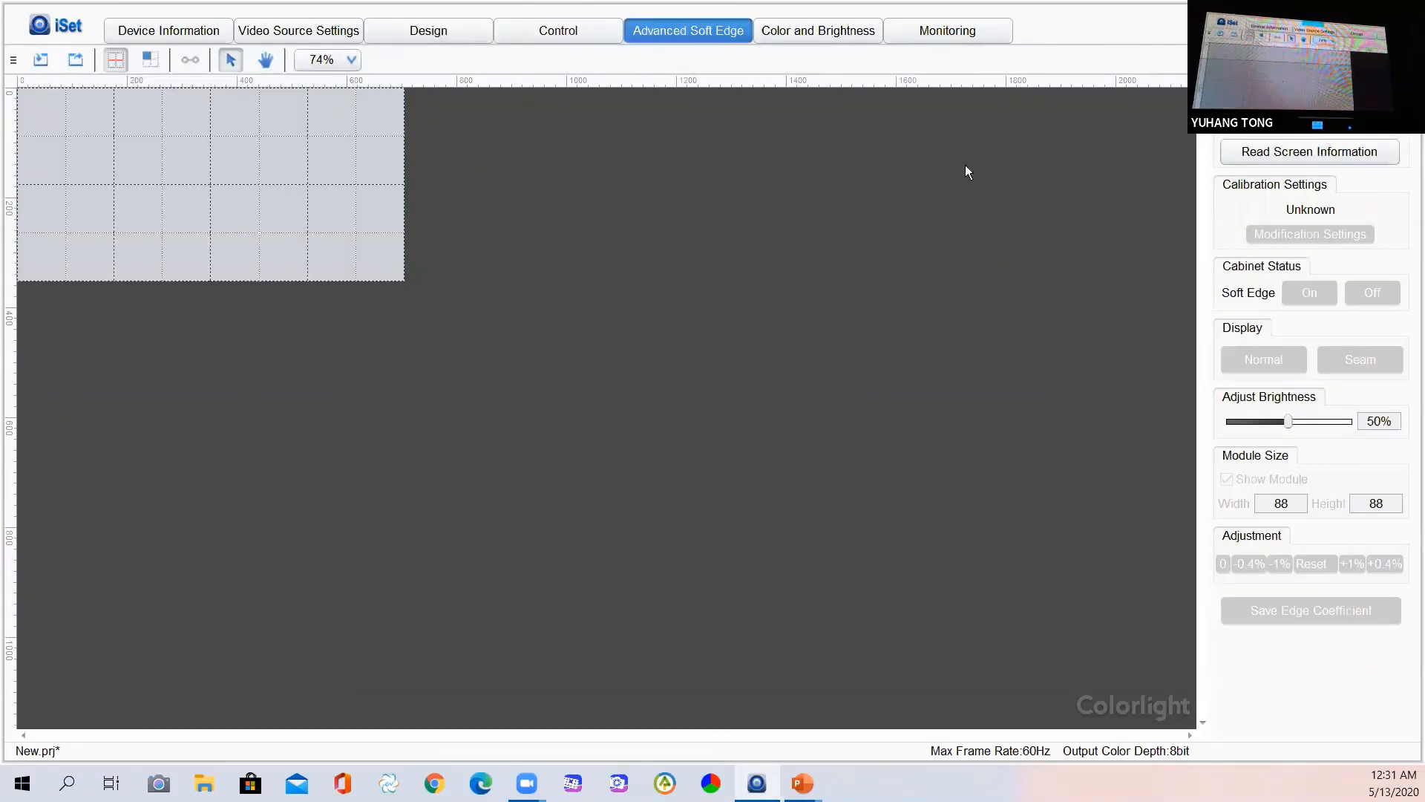
# Read the screen information and disable calibration in the calibration settings
pyautogui.click(1305, 152)
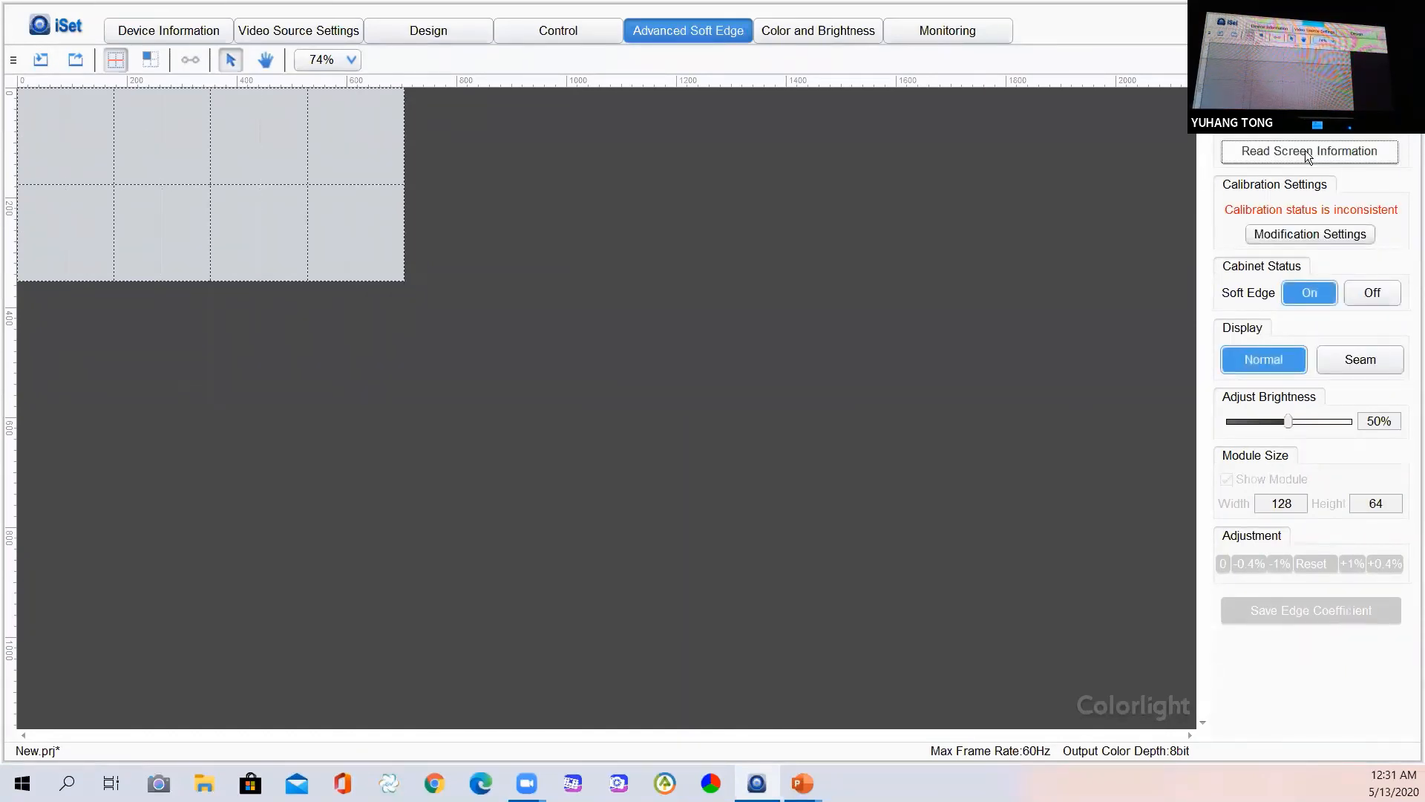
pyautogui.click(1307, 233)
pyautogui.click(1268, 259)
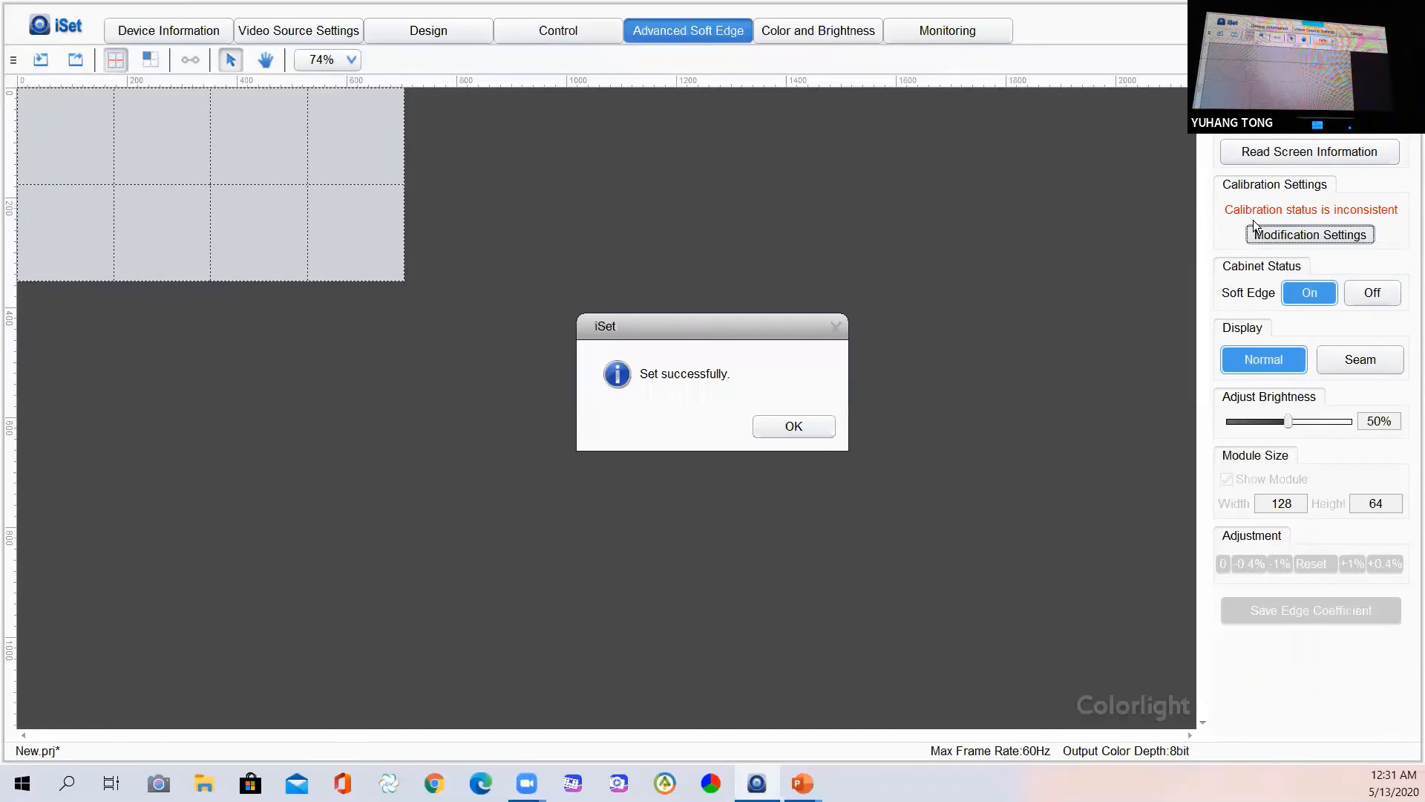
pyautogui.click(795, 433)
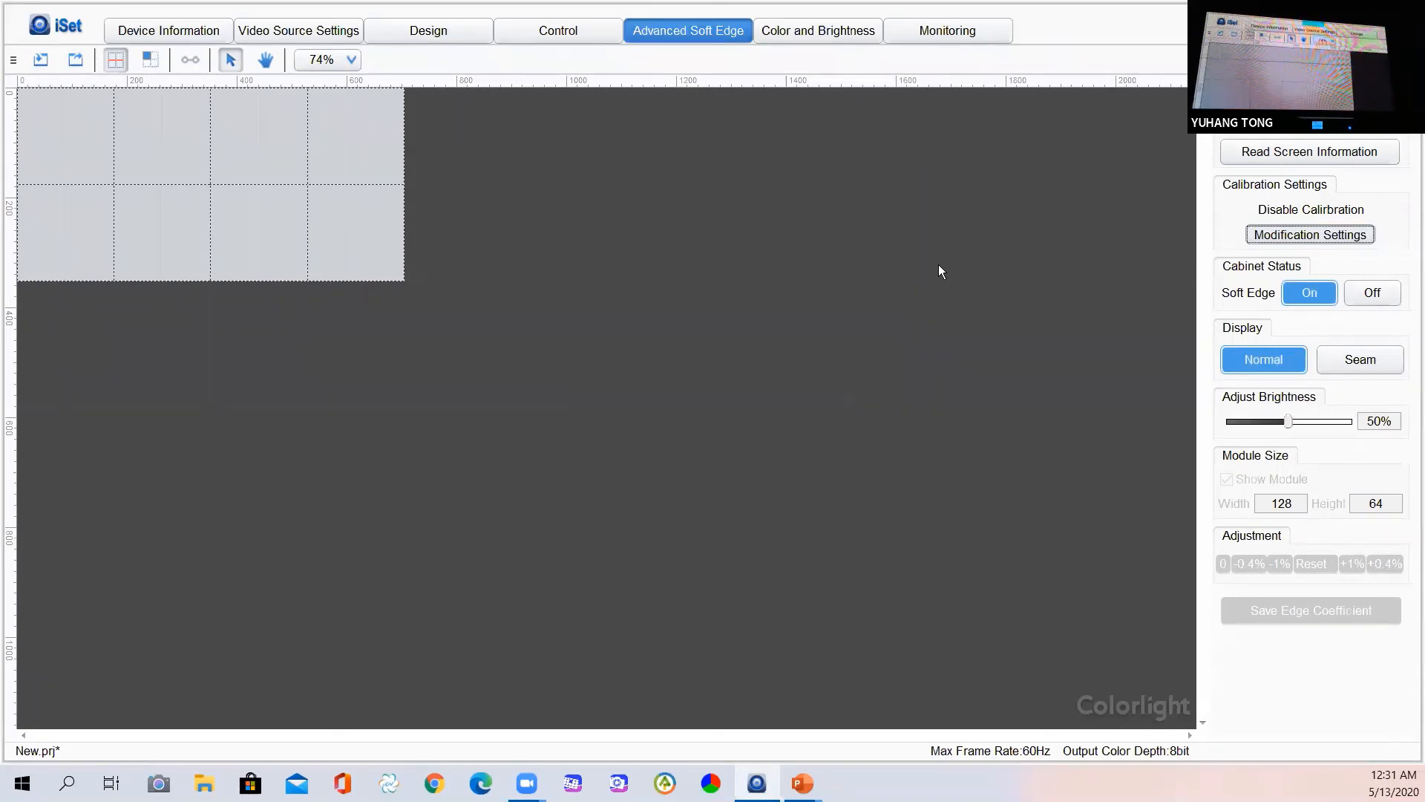
# Try including and excluding Sender 1 and Sender 2 individually, leaving both X16 senders selected
pyautogui.click(1313, 151)
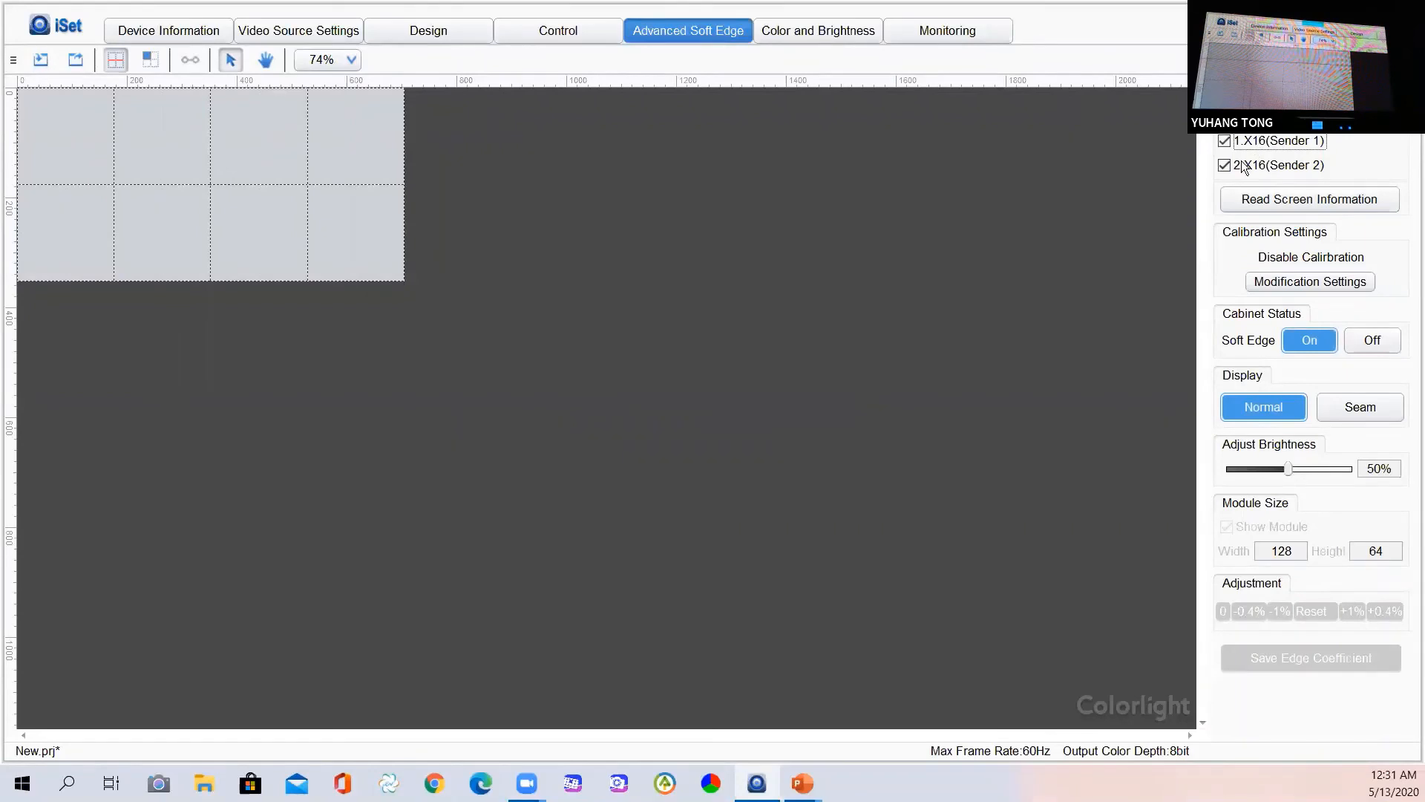
pyautogui.click(1225, 141)
pyautogui.click(1225, 141)
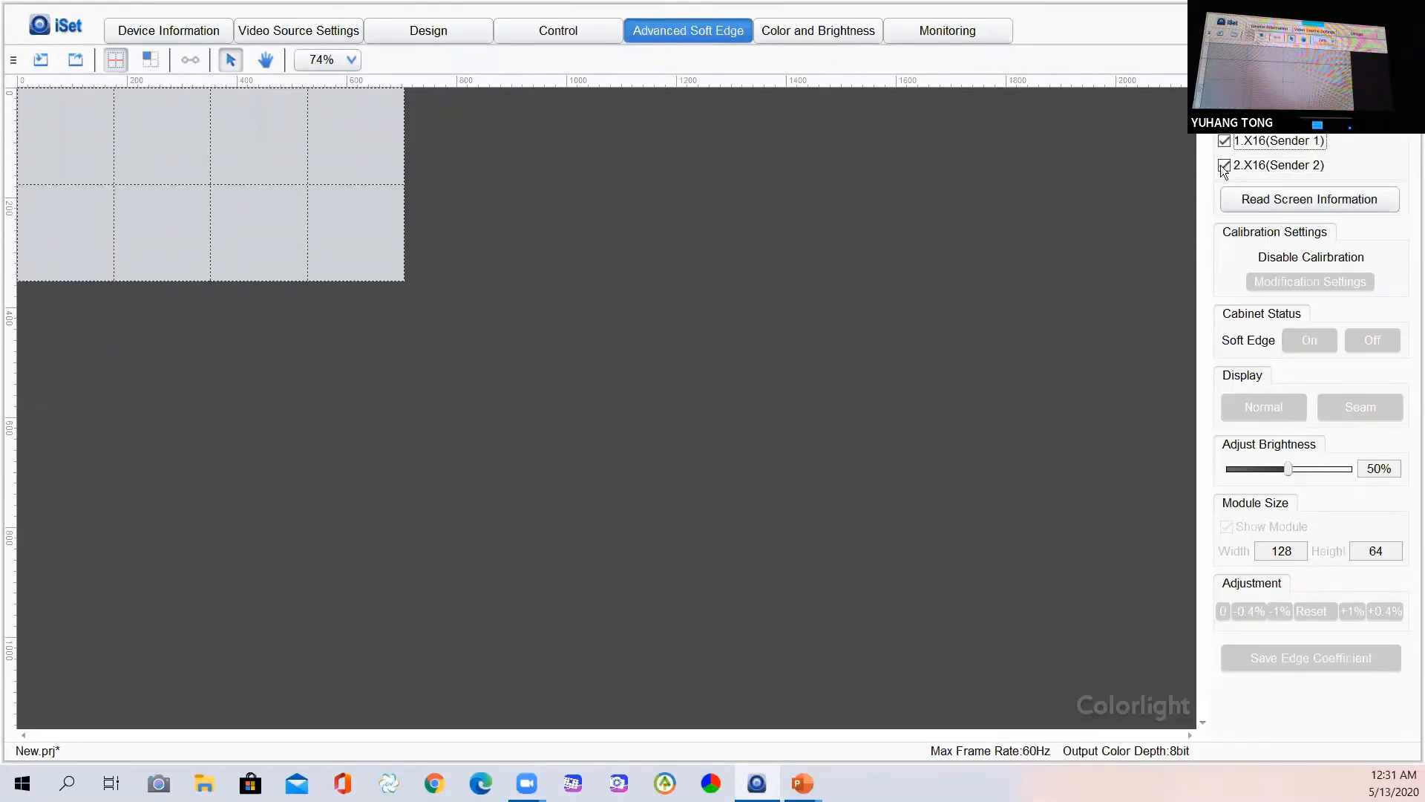
pyautogui.click(1223, 165)
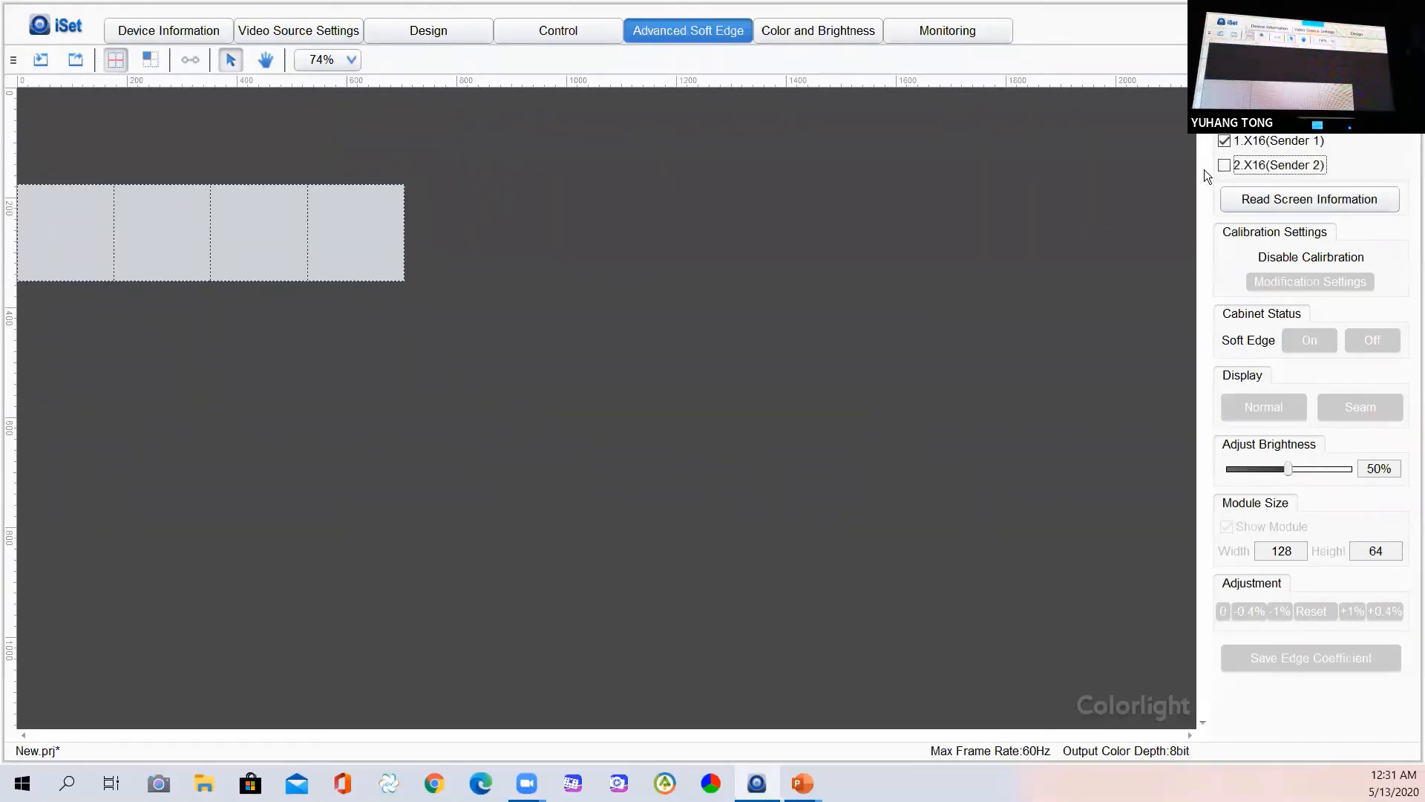
pyautogui.click(1225, 143)
pyautogui.click(1226, 164)
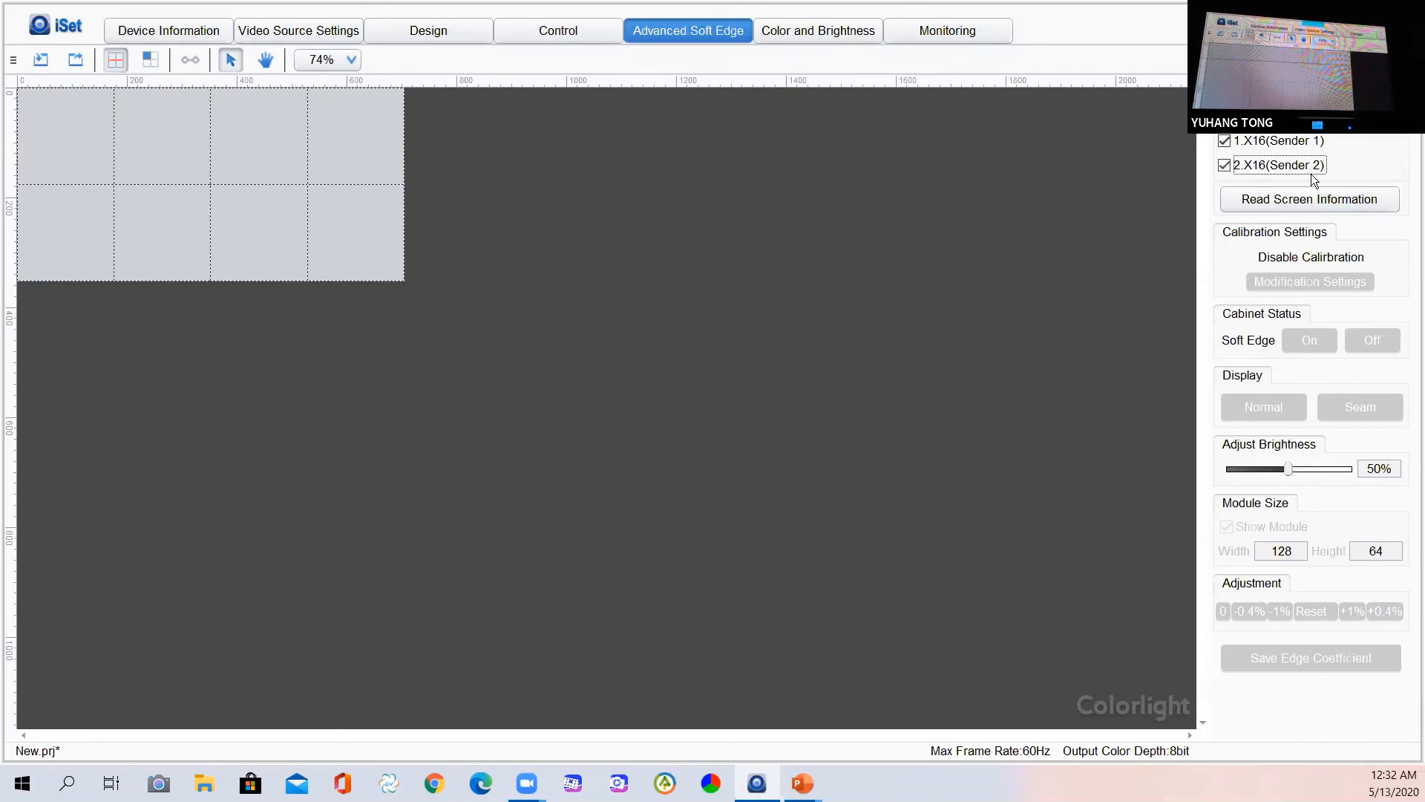
# Read the screen information for both senders and switch the display to Seam
pyautogui.click(1288, 205)
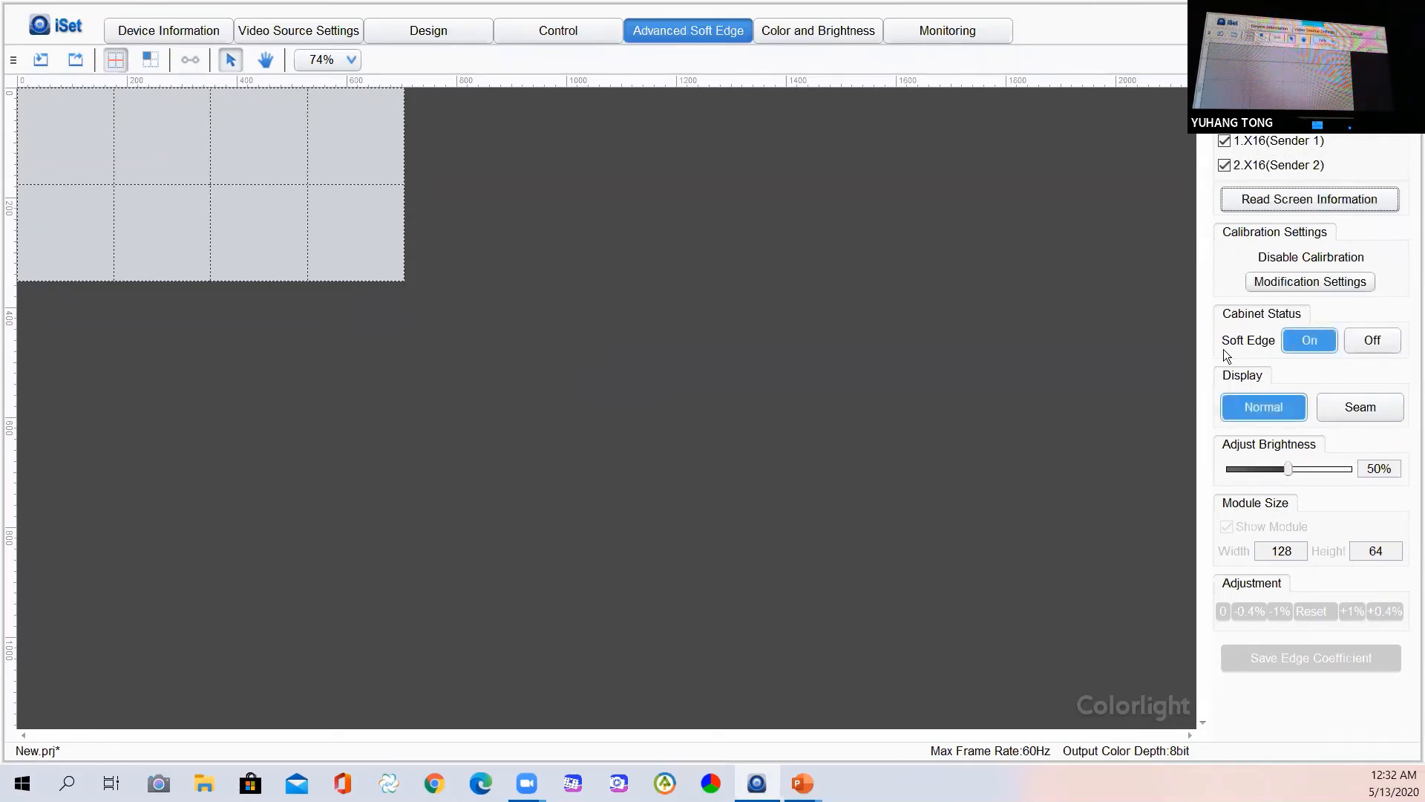
pyautogui.click(1359, 408)
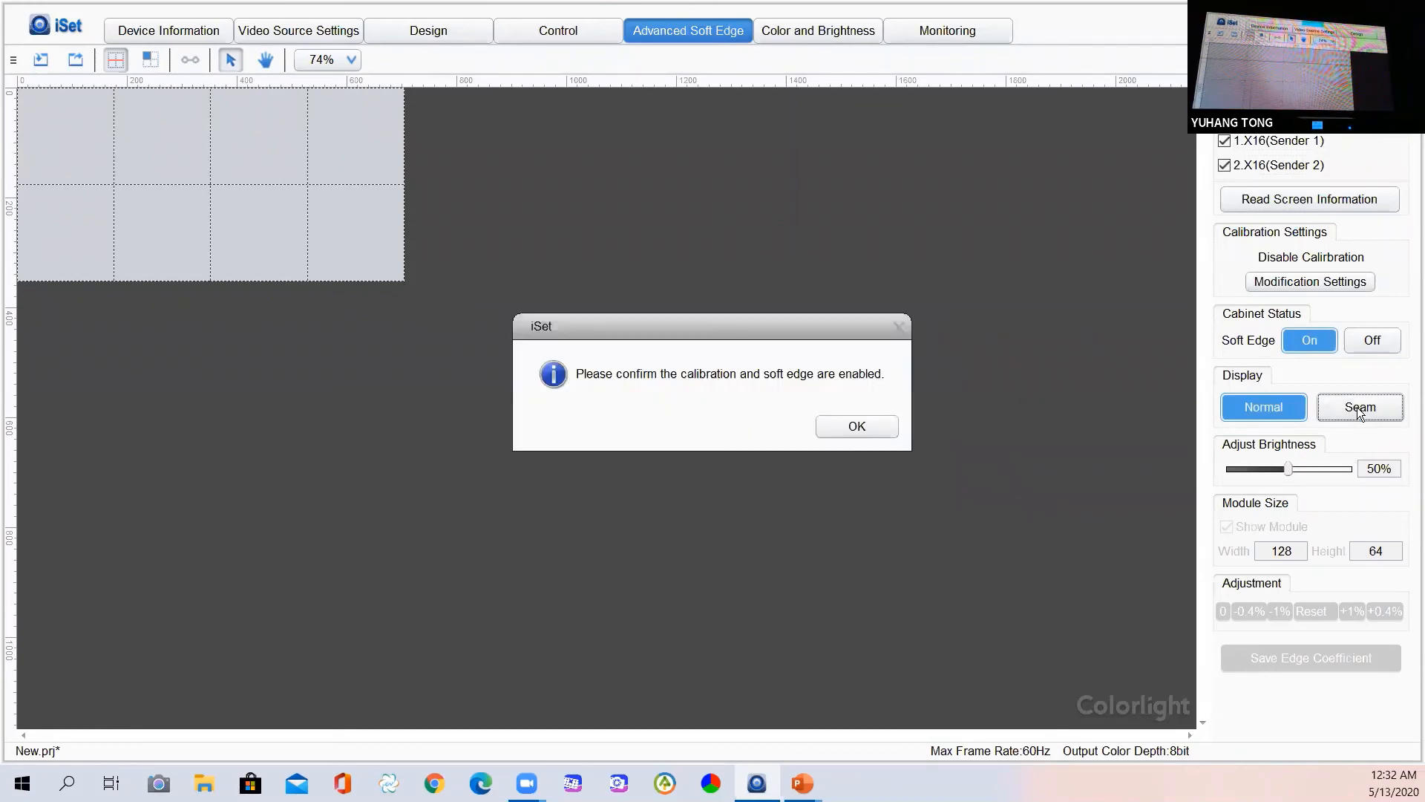
pyautogui.click(889, 425)
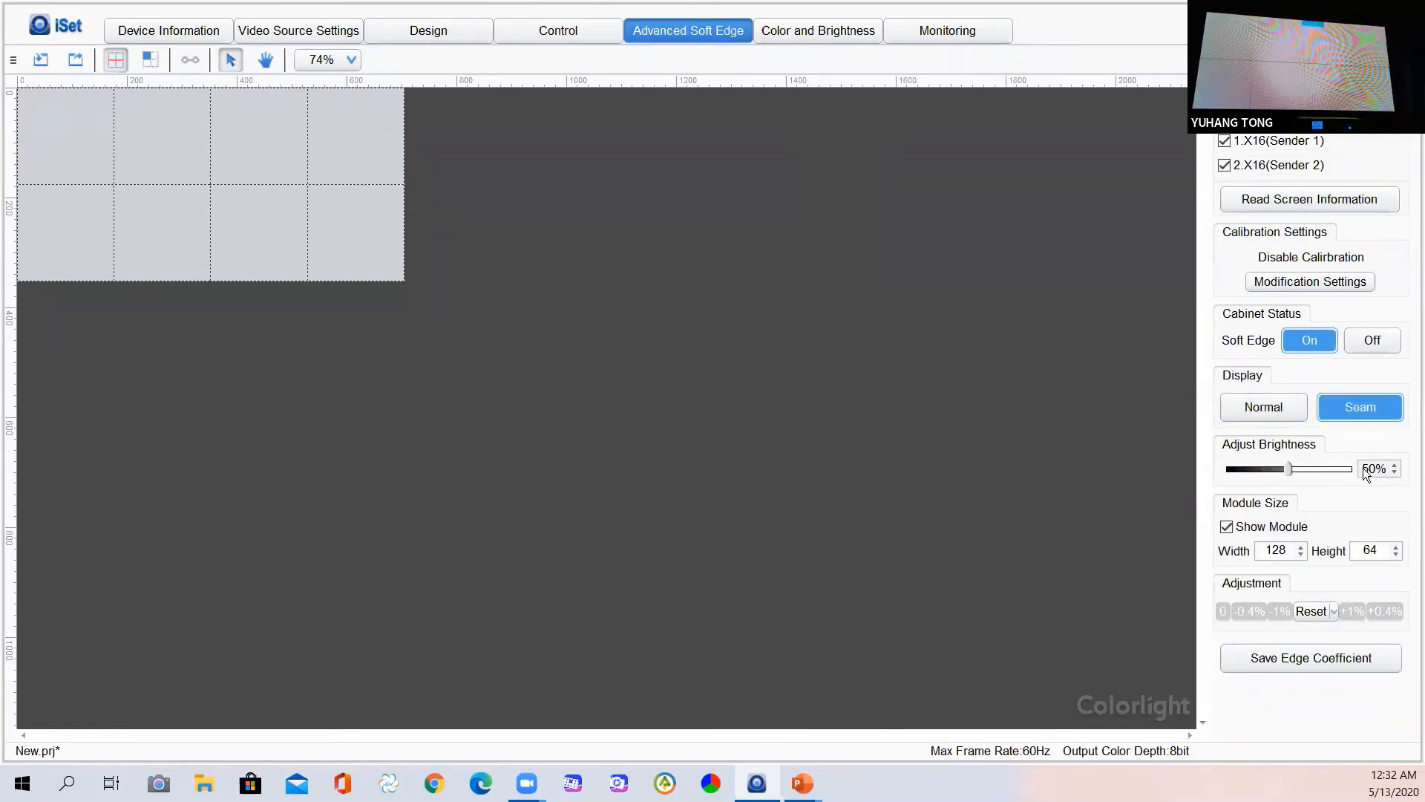
# Try the brightness at 54%, return it to 50%, and set the module size to width 88 and height 88
pyautogui.moveTo(1288, 477)
pyautogui.mouseDown()
pyautogui.moveTo(1273, 472)
pyautogui.moveTo(1324, 468)
pyautogui.moveTo(1268, 475)
pyautogui.moveTo(1335, 470)
pyautogui.moveTo(1234, 478)
pyautogui.moveTo(1294, 473)
pyautogui.mouseUp()
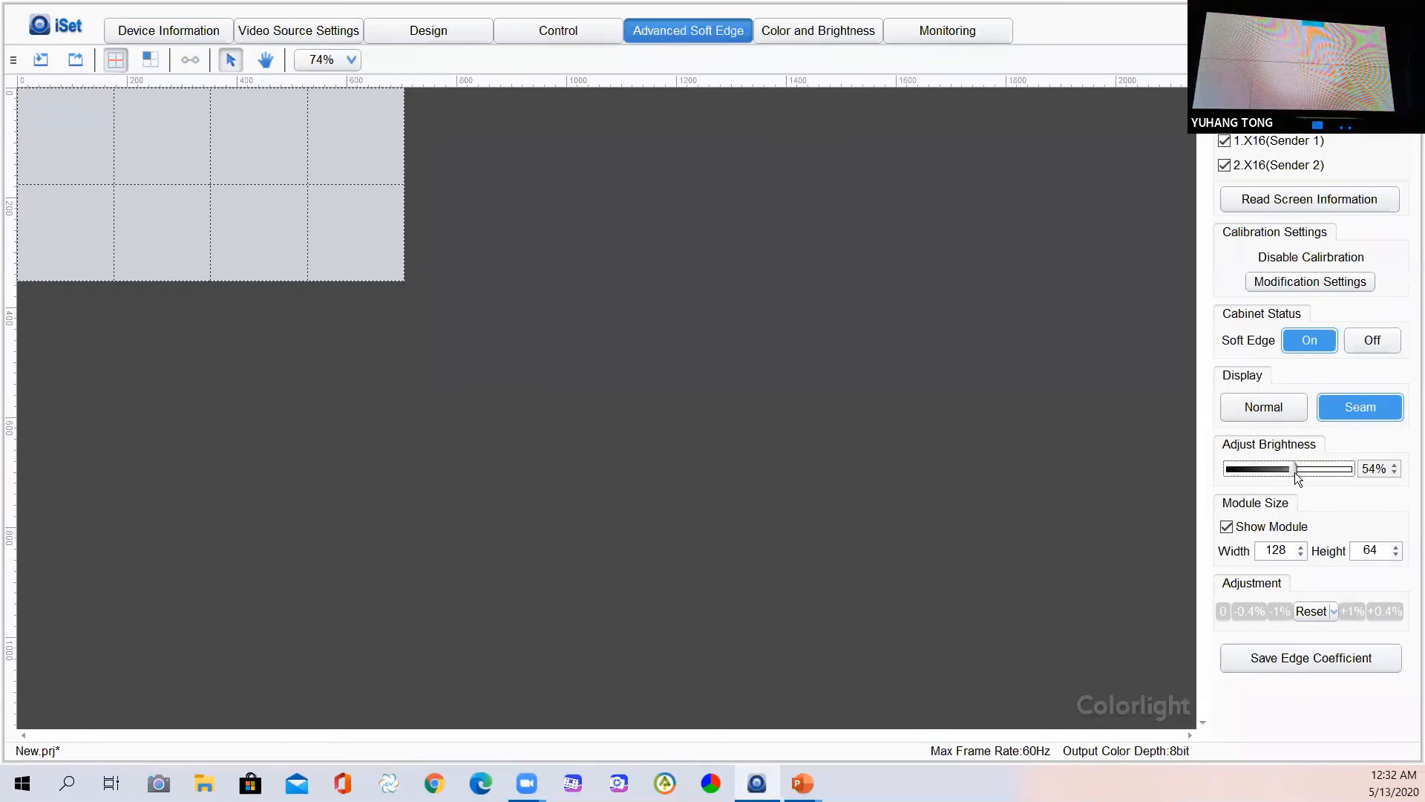
pyautogui.click(1395, 473)
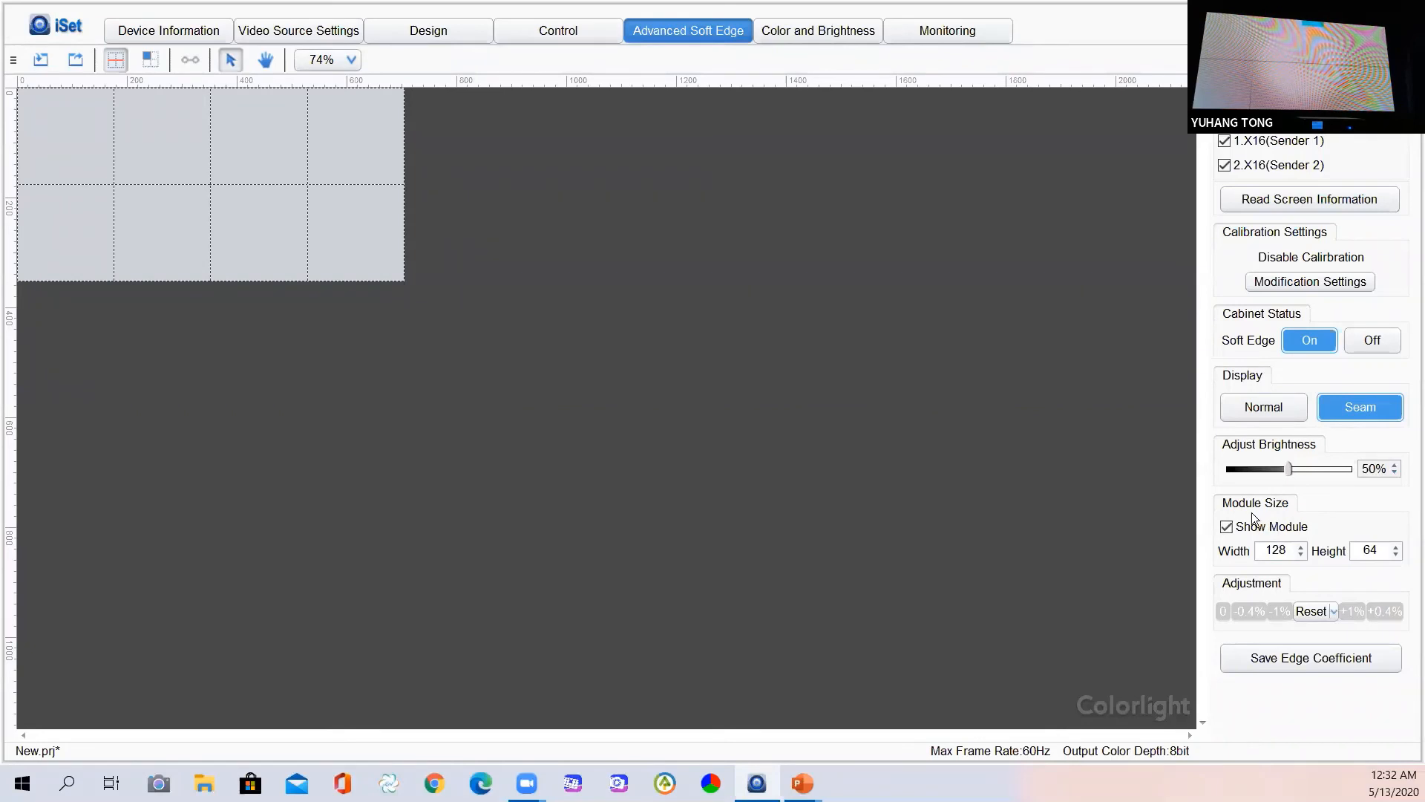
pyautogui.doubleClick(1274, 551)
pyautogui.write('88')
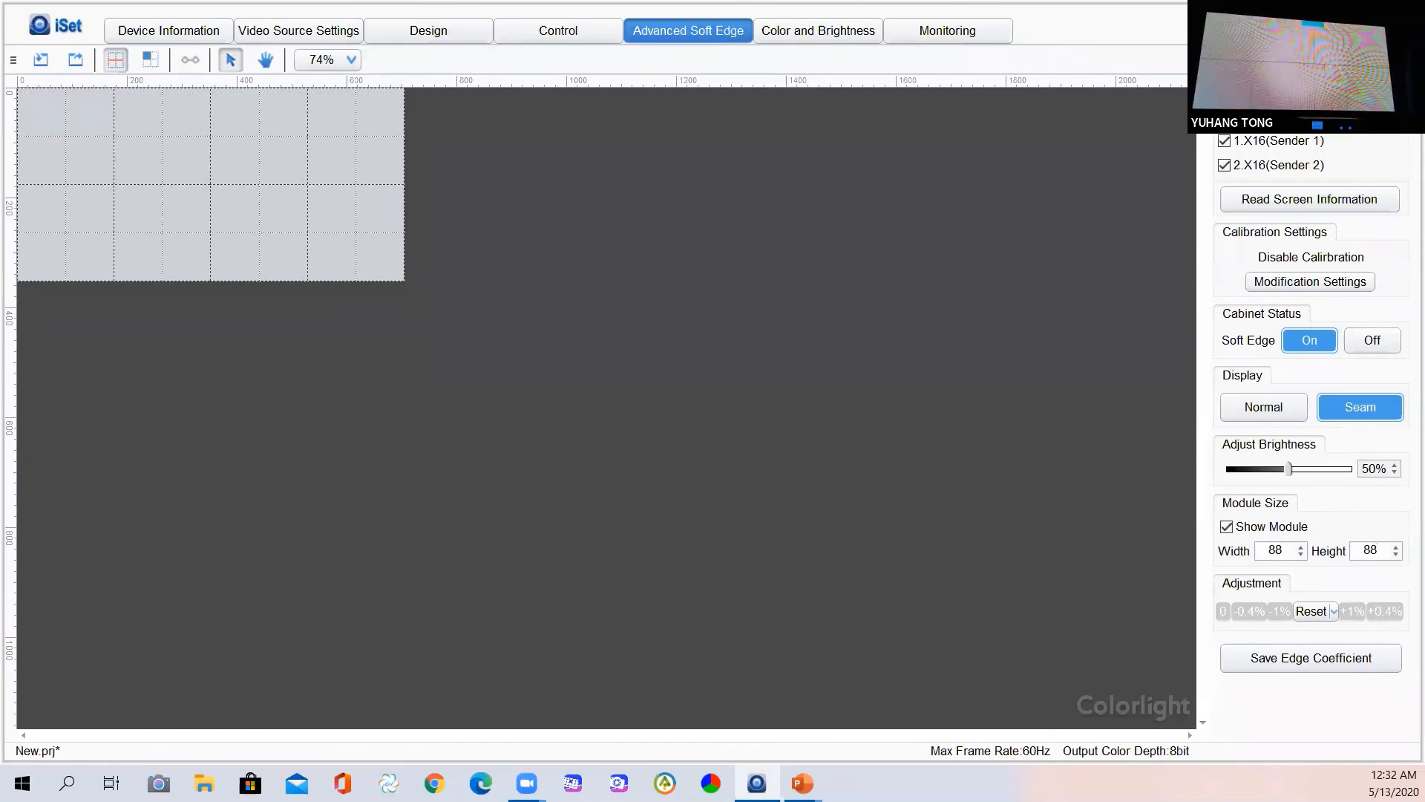
# Select the full-height vertical seam between the first and second cabinet columns, adding its segments together
pyautogui.click(117, 121)
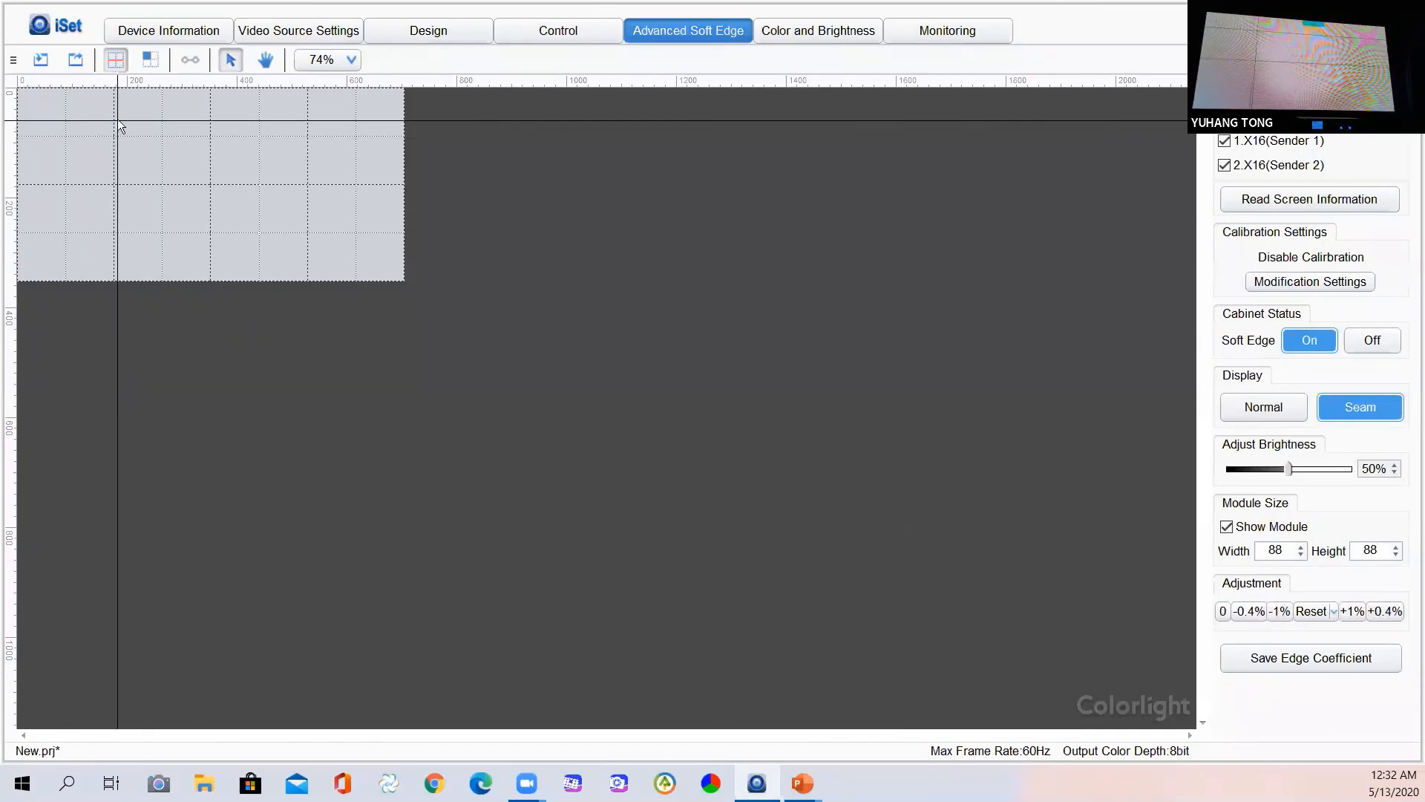
pyautogui.click(117, 121)
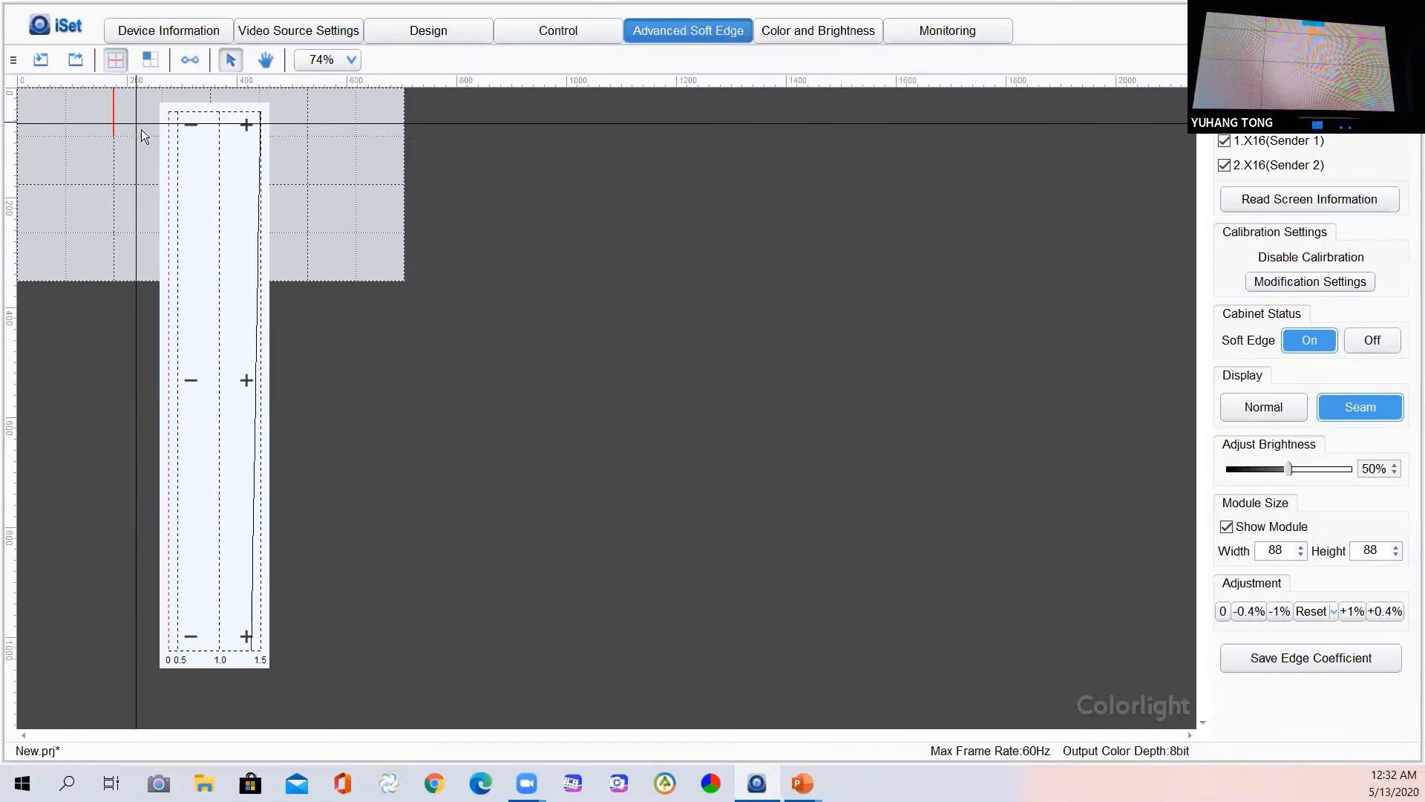
pyautogui.moveTo(145, 136)
pyautogui.mouseDown()
pyautogui.moveTo(117, 157)
pyautogui.moveTo(111, 256)
pyautogui.mouseUp()
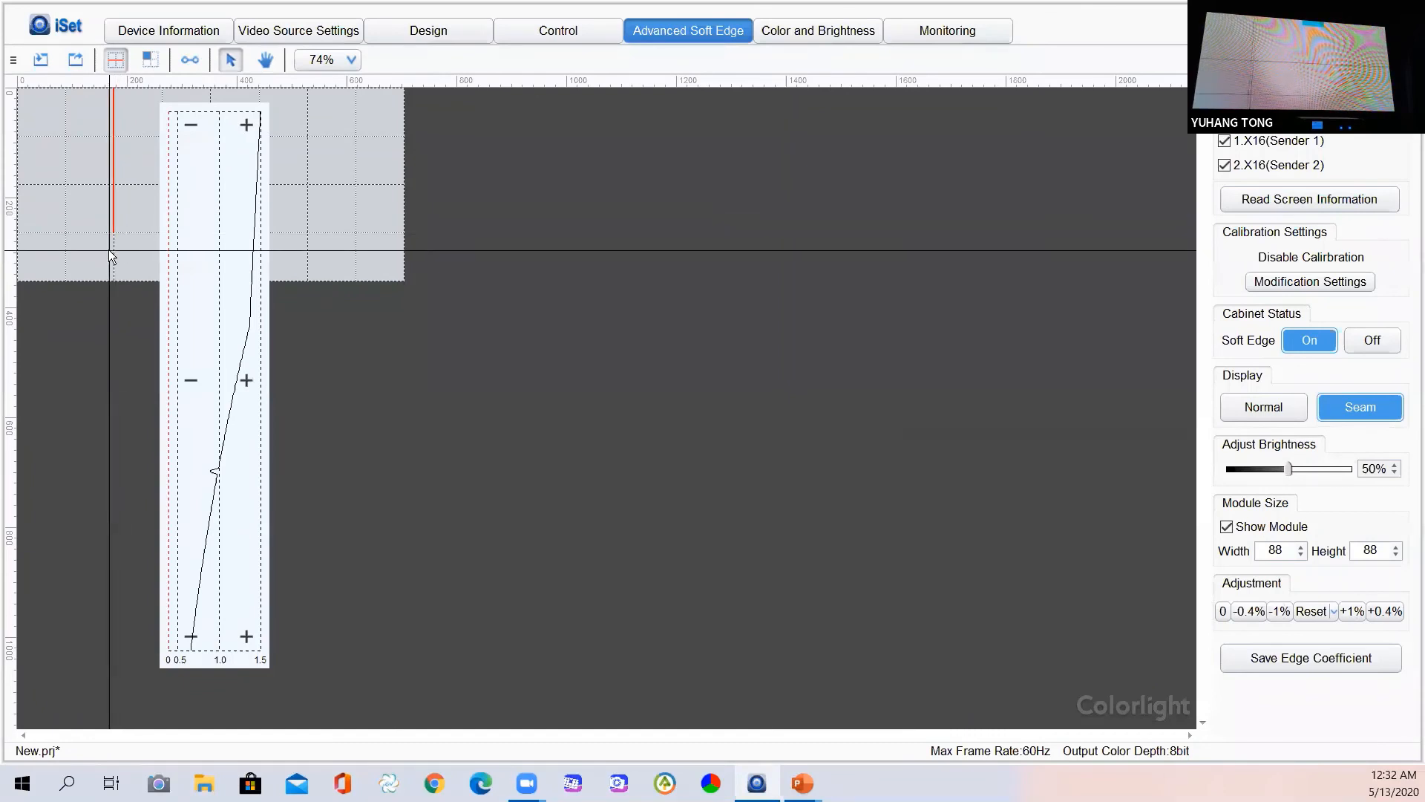
pyautogui.keyDown('ctrl'); pyautogui.click(110, 251); pyautogui.keyUp('ctrl')
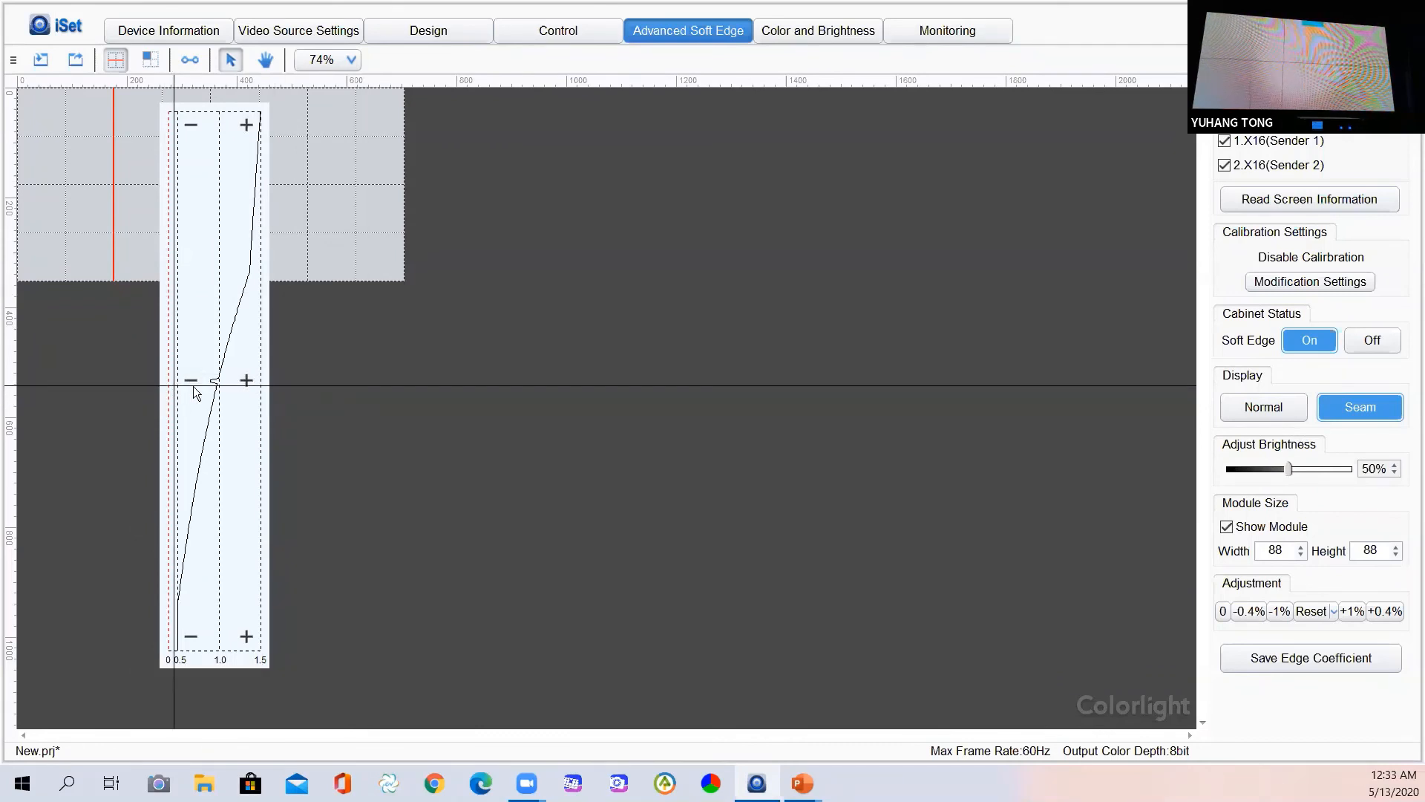
# Try lowering the brightness at the upper end of the selected seam's curve by several small increments
pyautogui.click(190, 128)
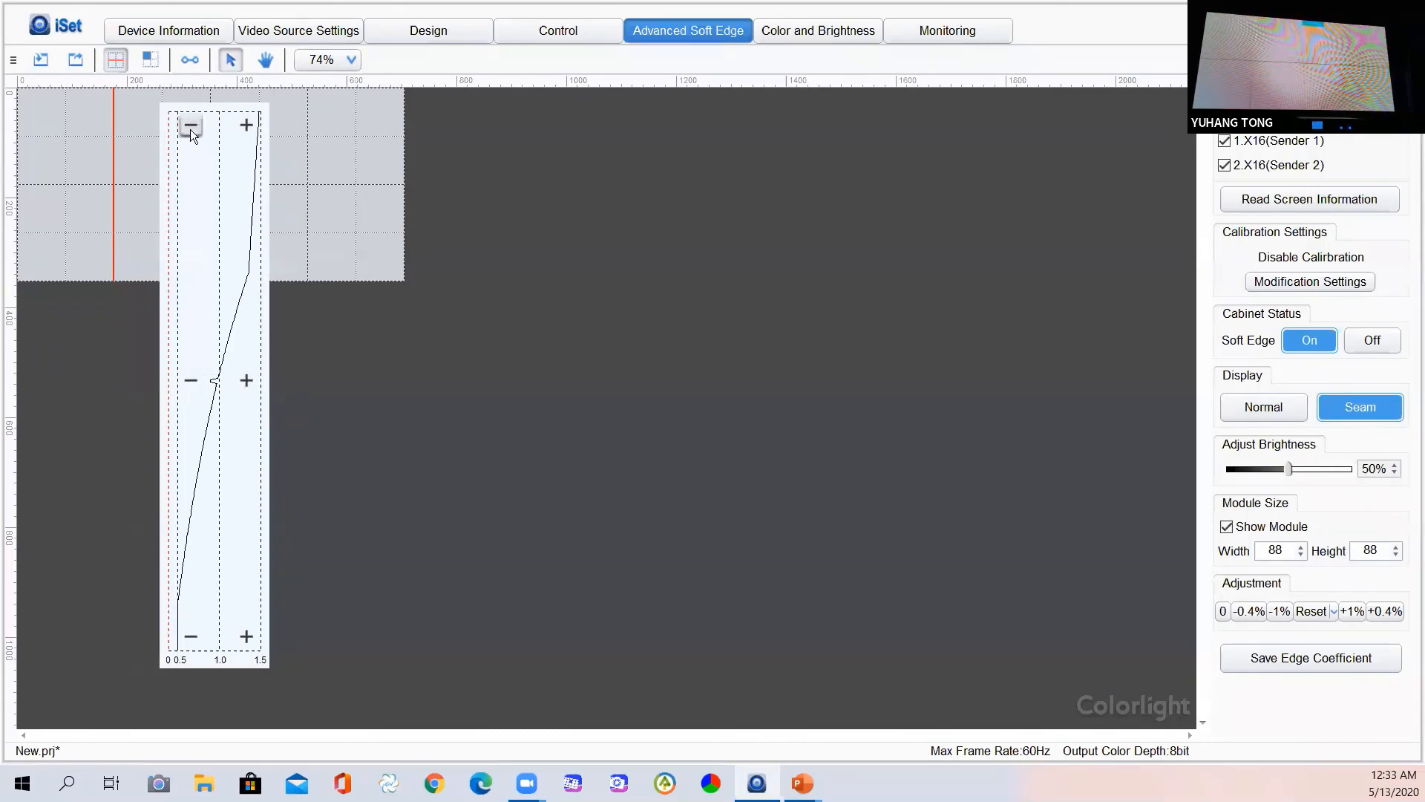
pyautogui.click(190, 127)
pyautogui.click(190, 128)
pyautogui.click(190, 127)
pyautogui.click(190, 128)
pyautogui.click(190, 128)
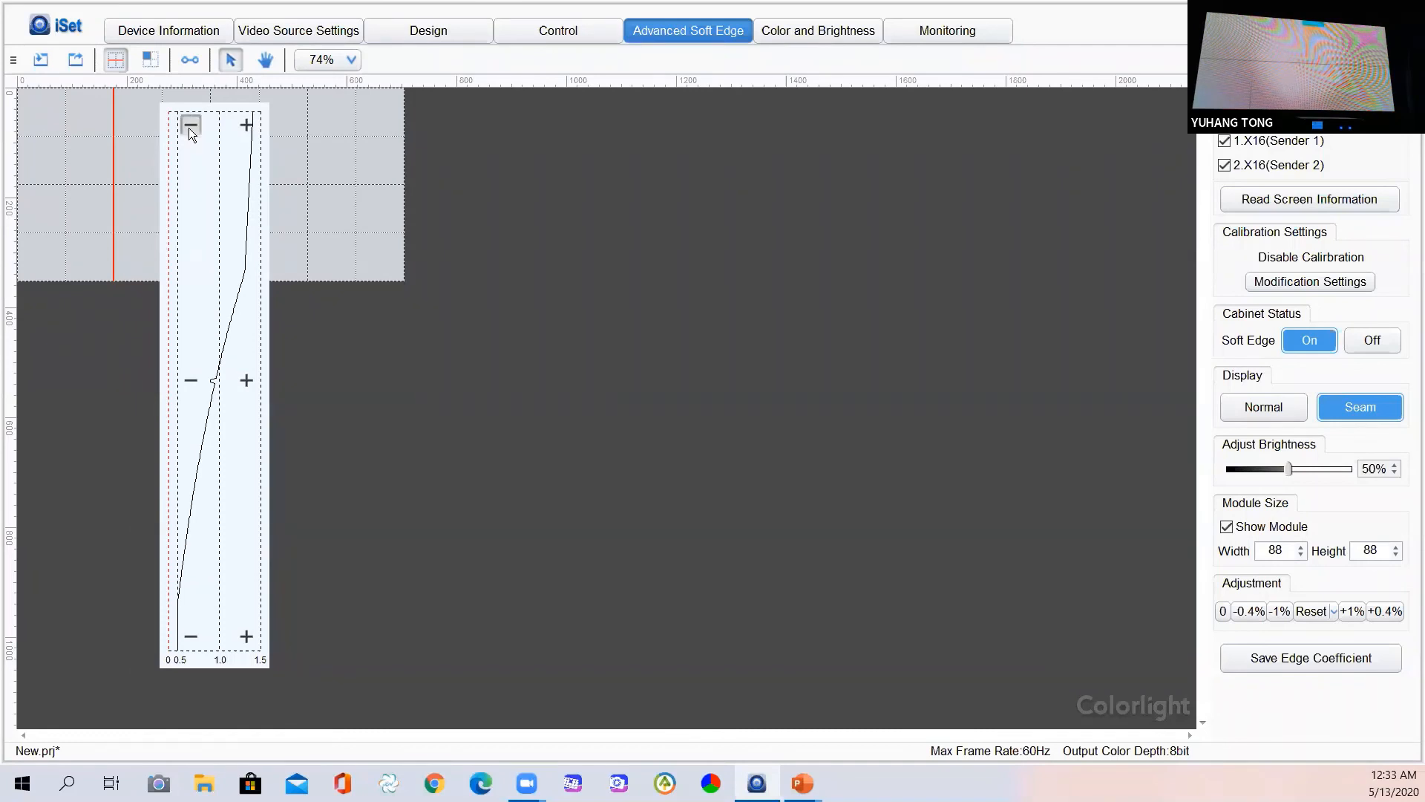
pyautogui.click(190, 127)
pyautogui.click(188, 126)
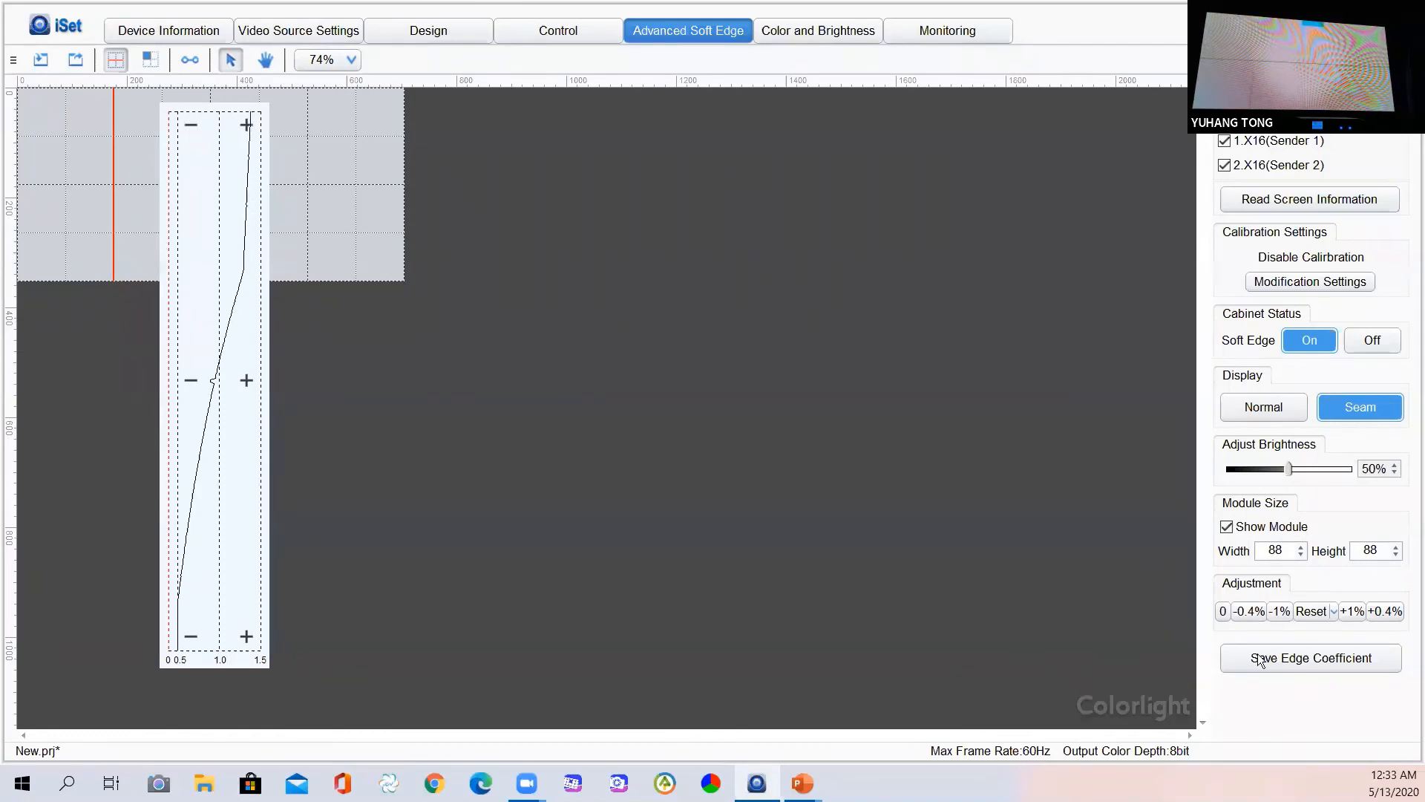
# Try reducing the whole selected seam in 1% increments until the curve's upper end reaches about 1.0
pyautogui.click(1281, 611)
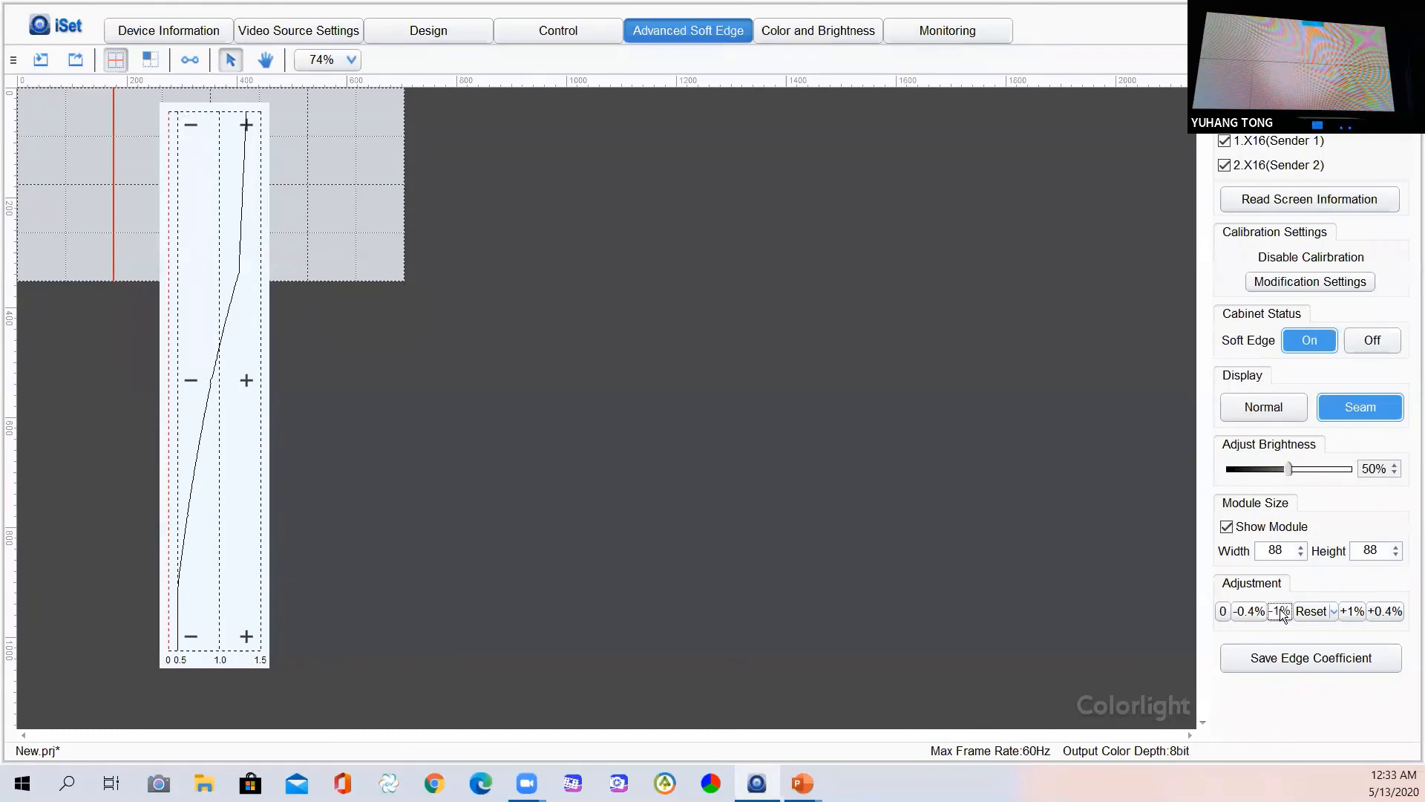
pyautogui.click(1282, 612)
pyautogui.click(1281, 611)
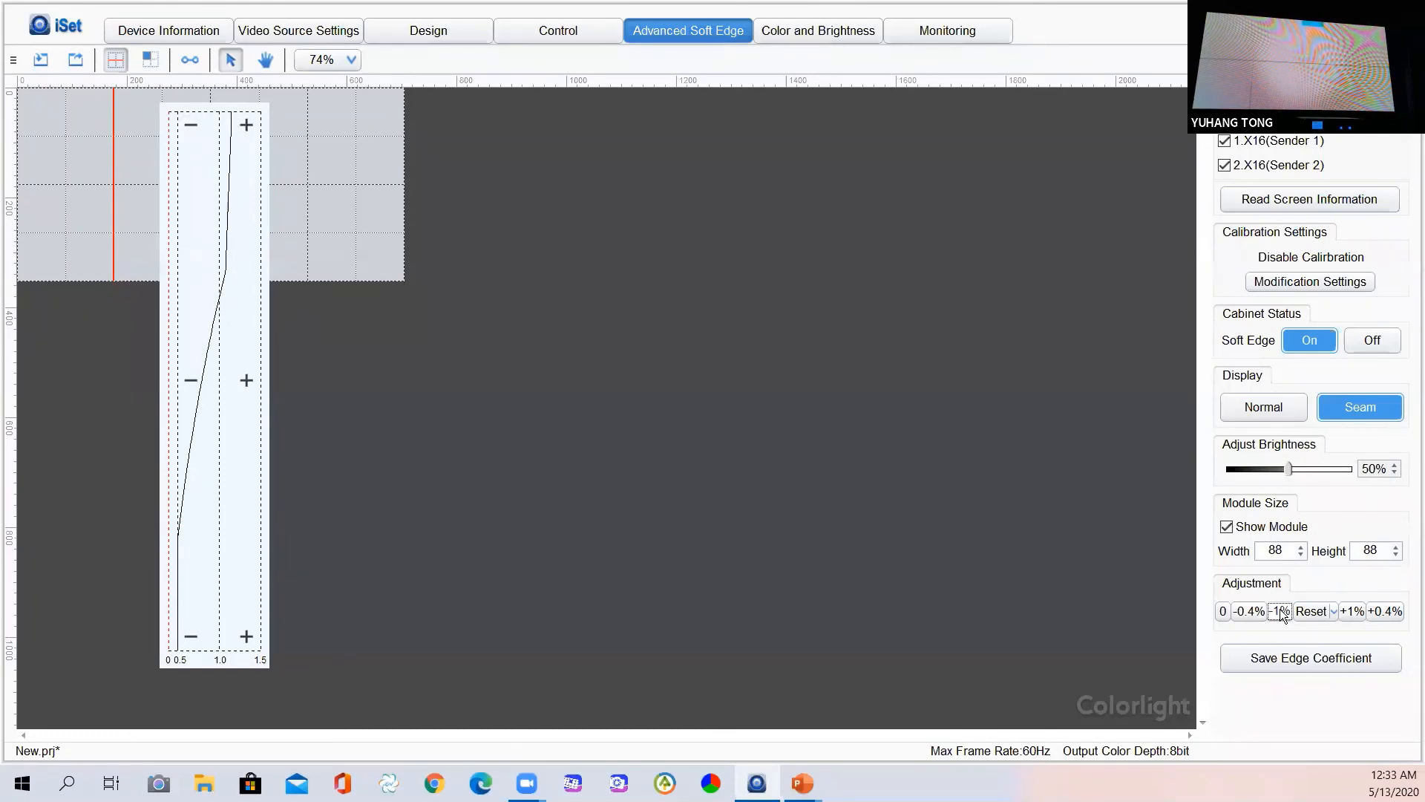
pyautogui.click(1281, 611)
pyautogui.click(1282, 612)
pyautogui.click(1282, 612)
pyautogui.click(1282, 612)
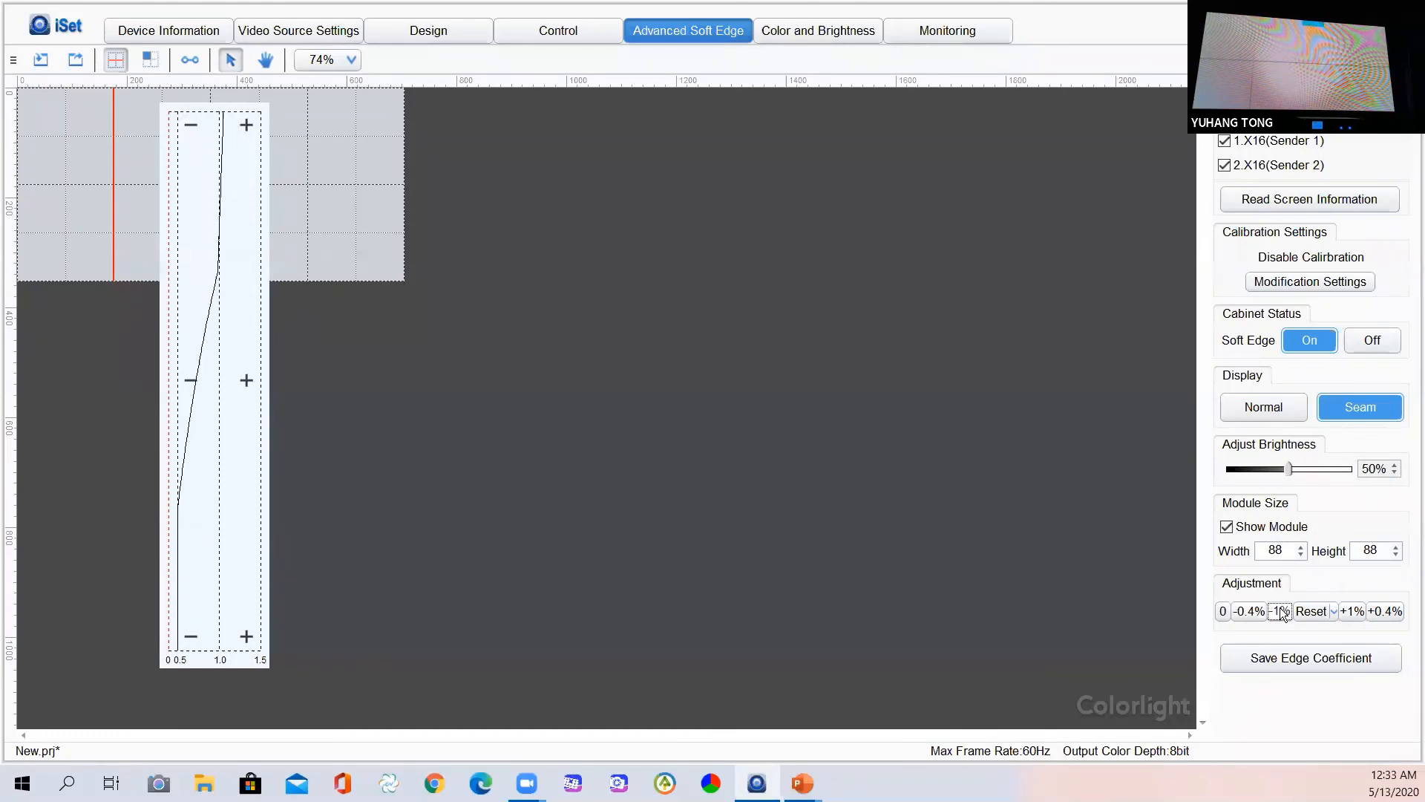
pyautogui.click(1282, 612)
pyautogui.click(1282, 611)
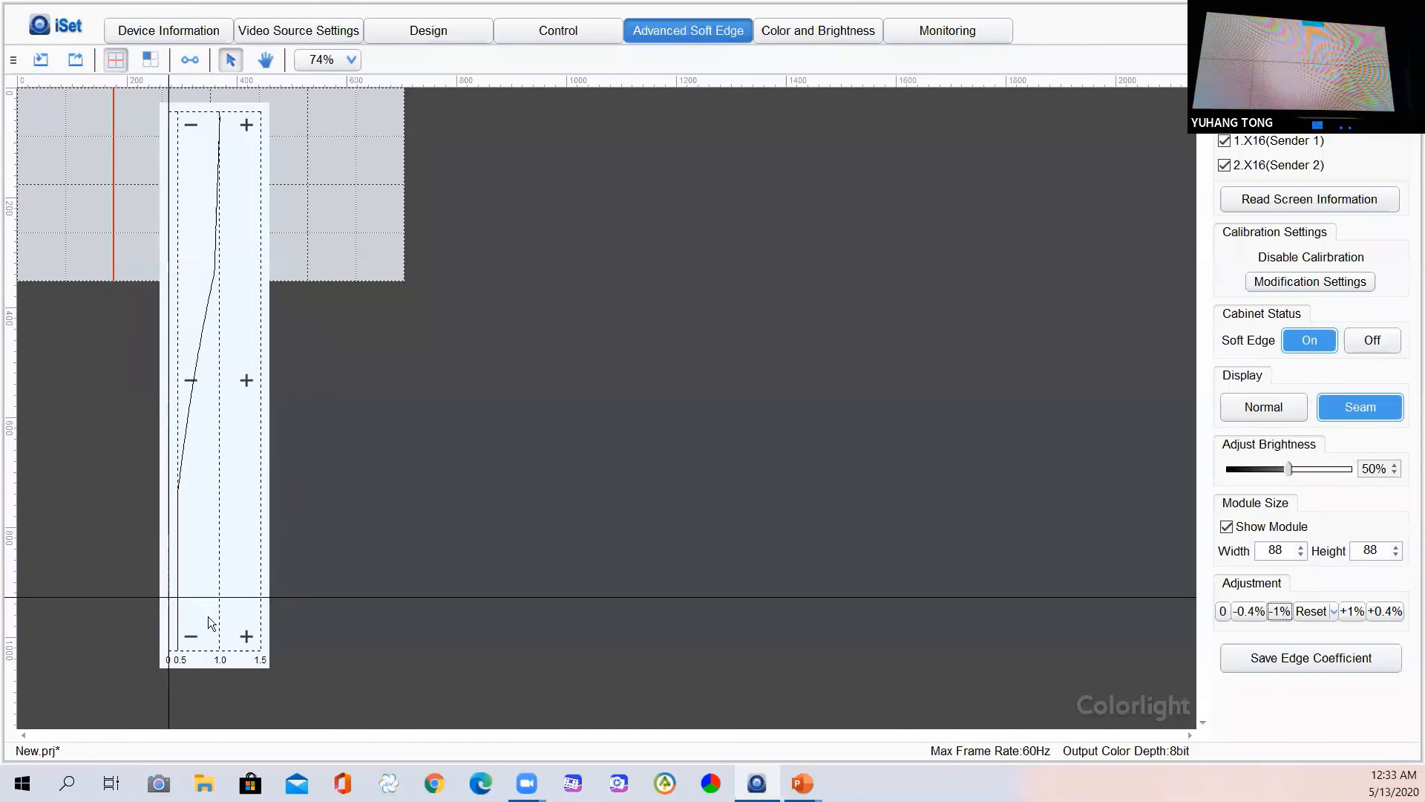
# Try raising the curve's lower end one increment and the whole seam in 1% increments until its upper end reaches 1.5
pyautogui.click(247, 637)
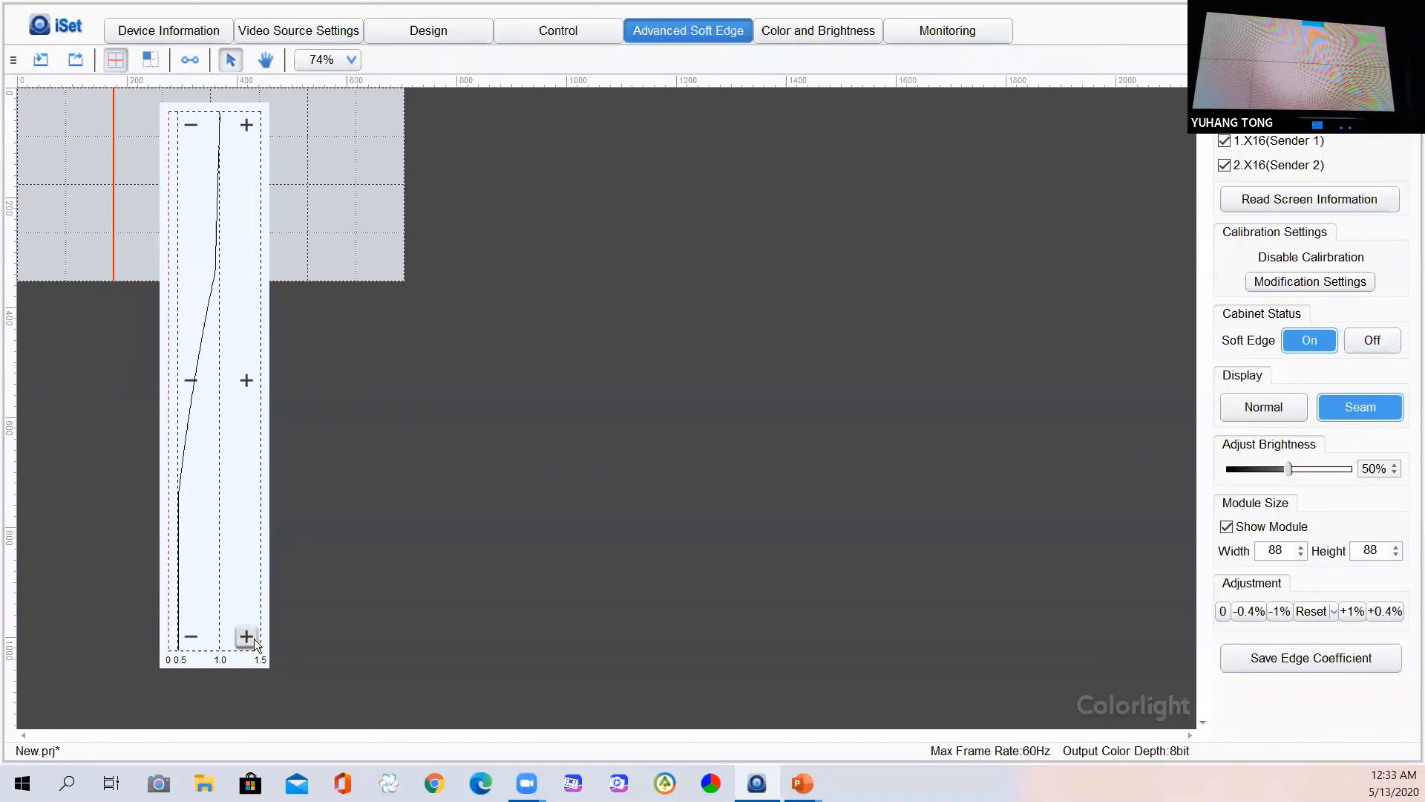
pyautogui.click(1351, 611)
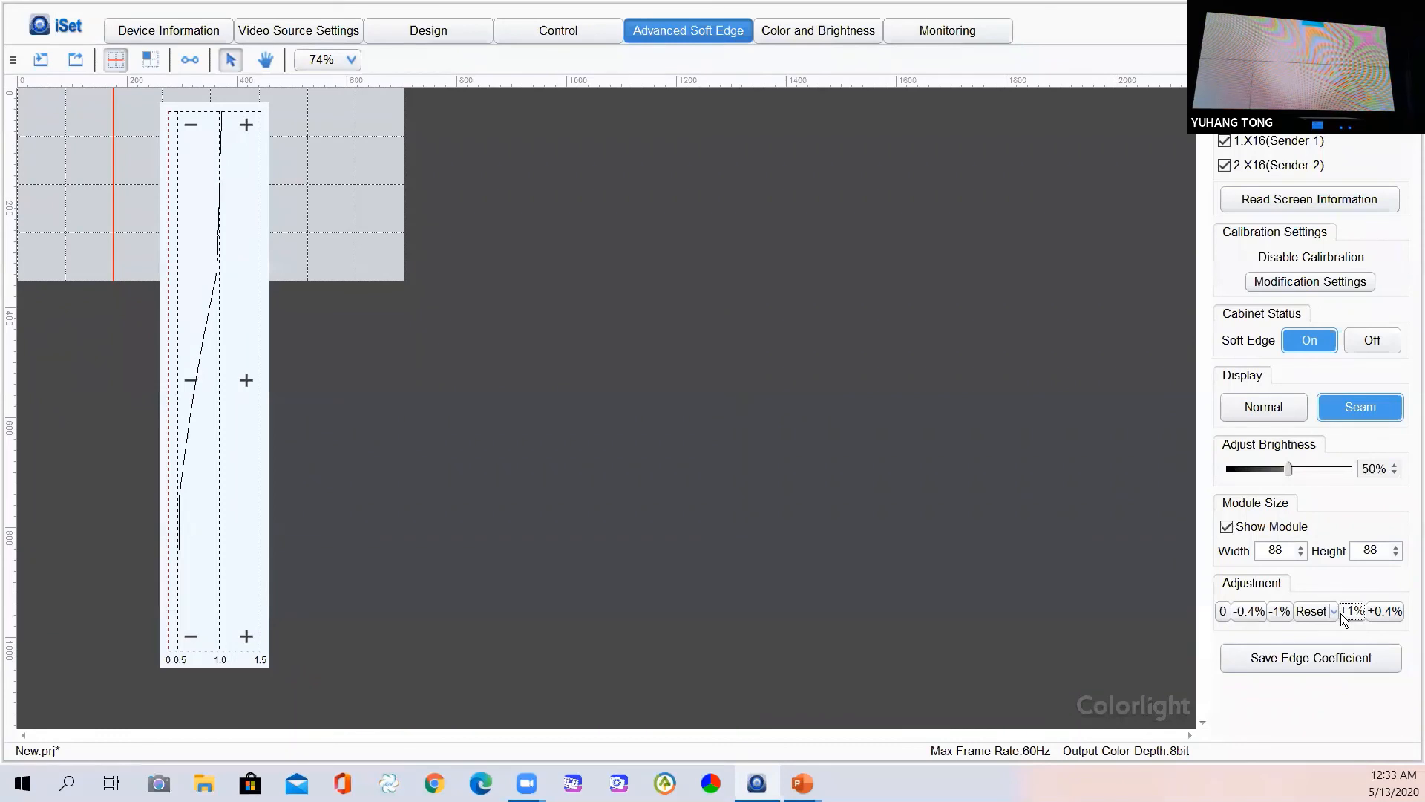
pyautogui.click(1351, 612)
pyautogui.click(1341, 614)
pyautogui.click(1341, 614)
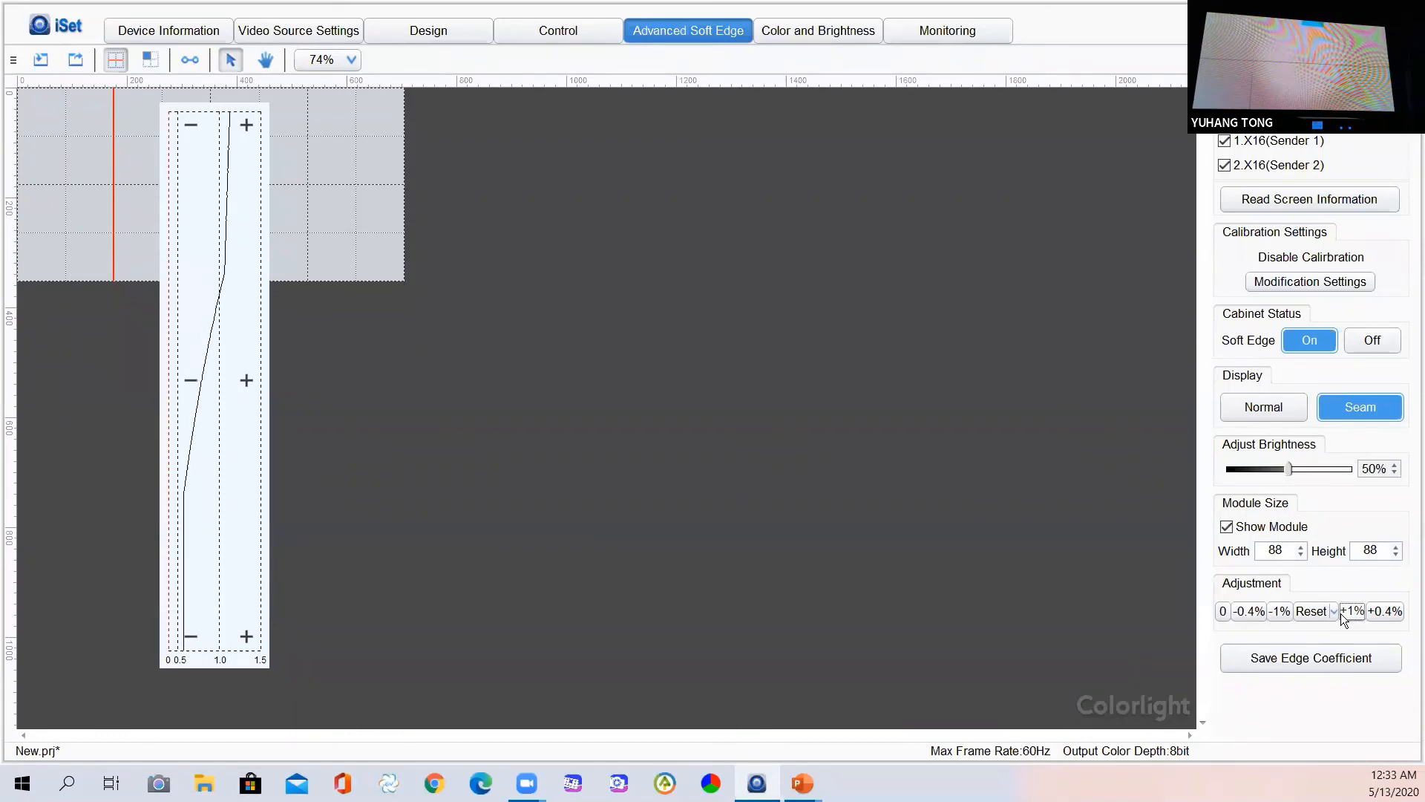
pyautogui.click(1341, 614)
pyautogui.click(1341, 614)
pyautogui.click(1341, 614)
pyautogui.click(1342, 614)
pyautogui.click(1342, 614)
pyautogui.click(1341, 614)
pyautogui.click(1341, 613)
pyautogui.click(1341, 613)
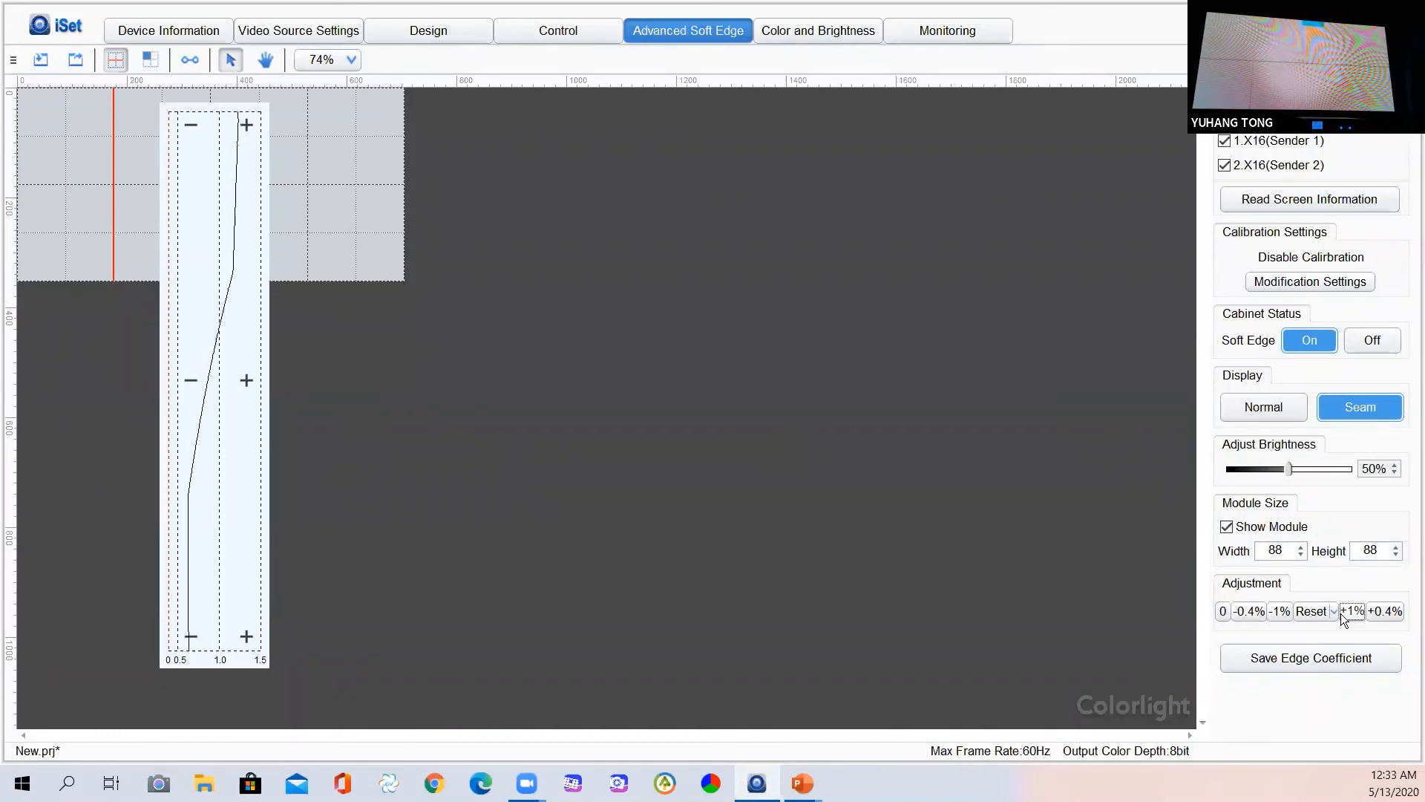
pyautogui.click(1341, 613)
pyautogui.click(1341, 614)
pyautogui.click(1340, 614)
pyautogui.click(1341, 613)
pyautogui.click(1341, 613)
pyautogui.click(1341, 614)
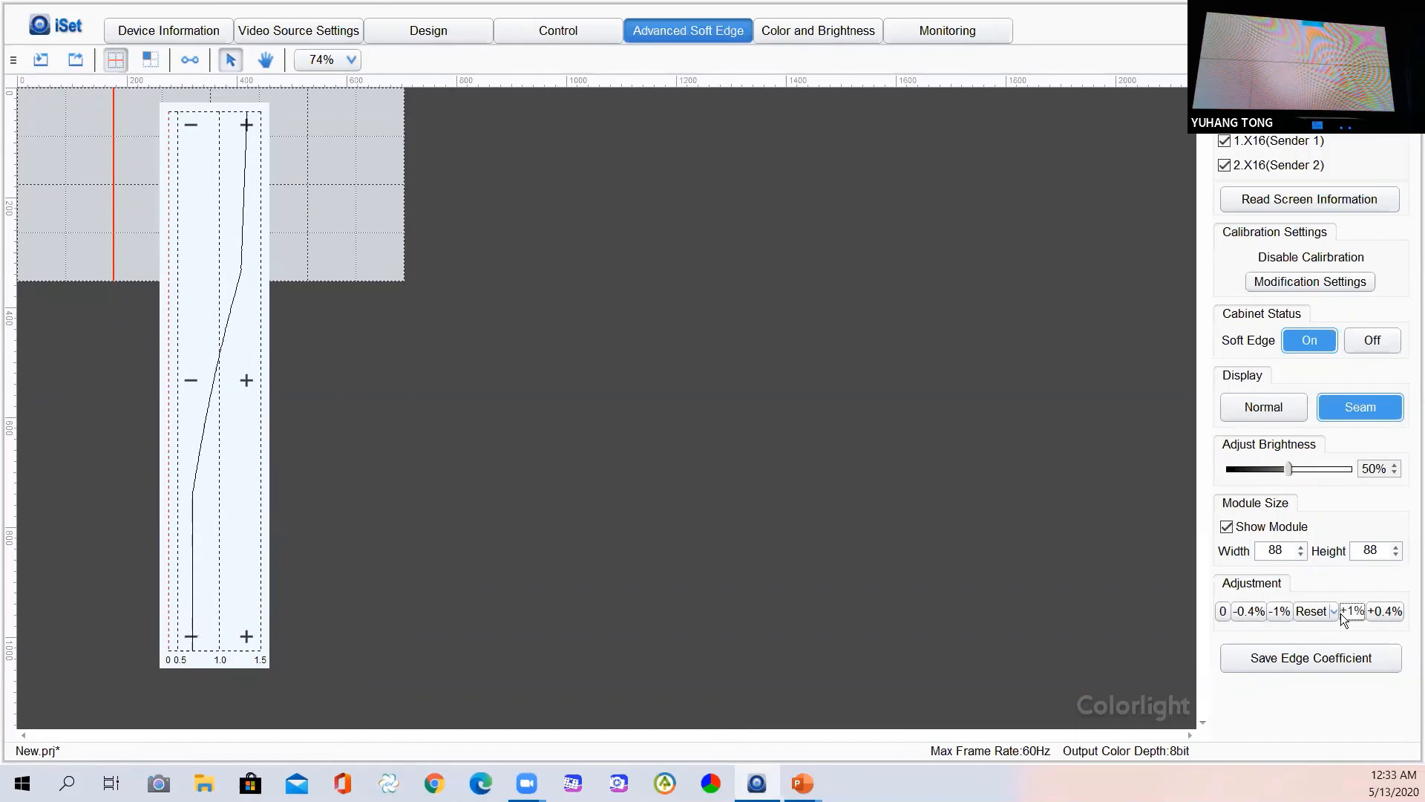
pyautogui.click(1341, 613)
pyautogui.click(1341, 614)
pyautogui.click(1341, 613)
pyautogui.click(1340, 613)
pyautogui.click(1340, 614)
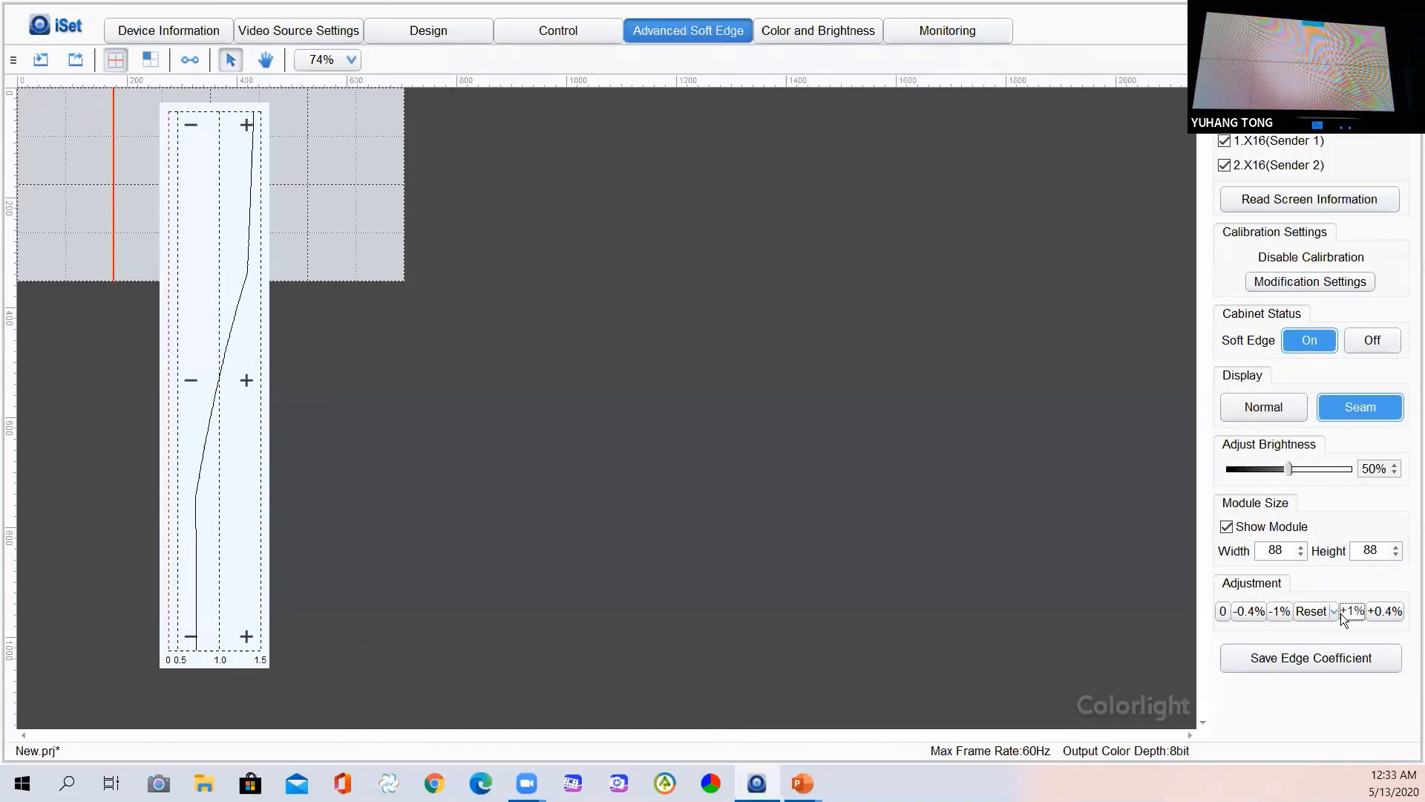
pyautogui.click(1340, 613)
pyautogui.click(1341, 613)
pyautogui.click(1341, 613)
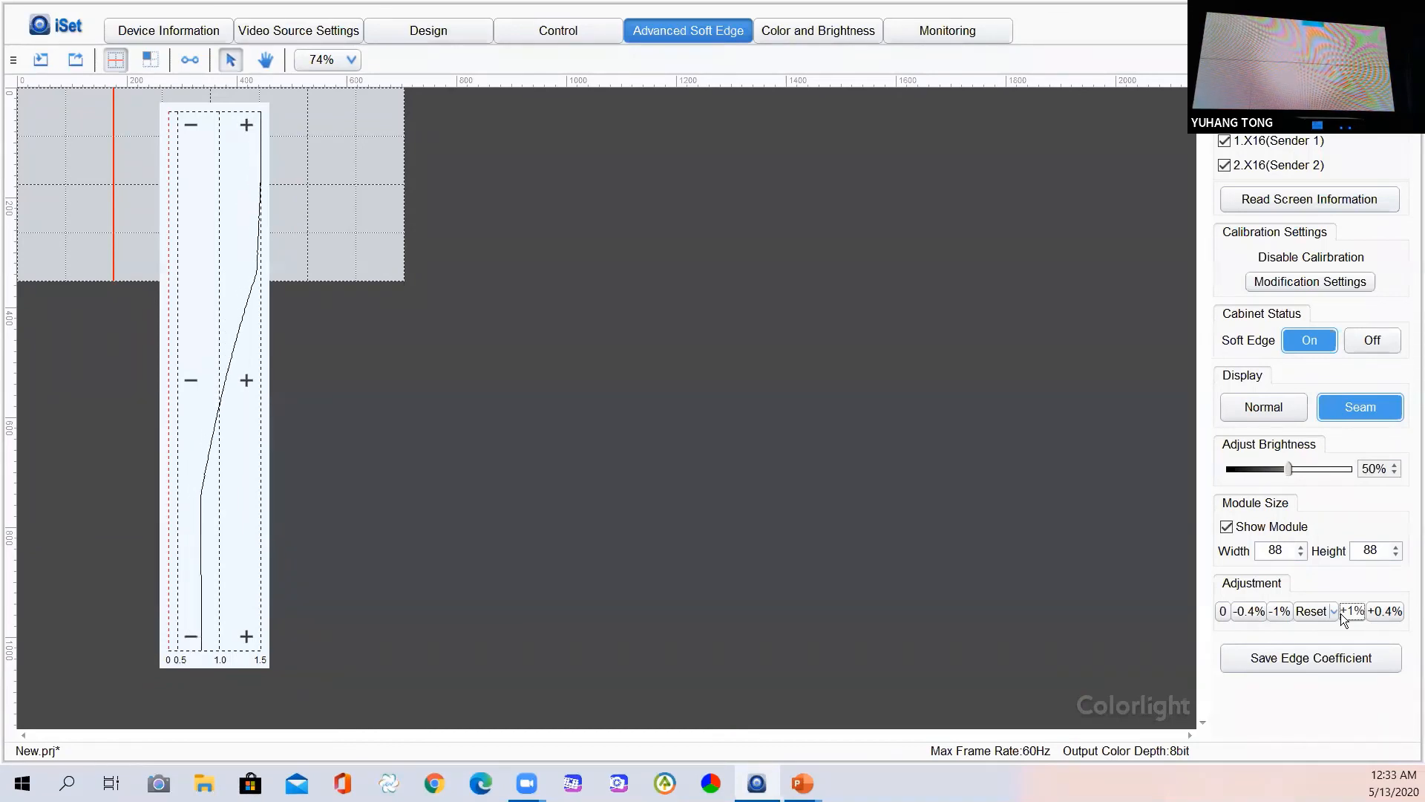
pyautogui.click(1341, 614)
pyautogui.click(1341, 613)
pyautogui.click(1340, 613)
pyautogui.click(1341, 613)
pyautogui.click(1341, 613)
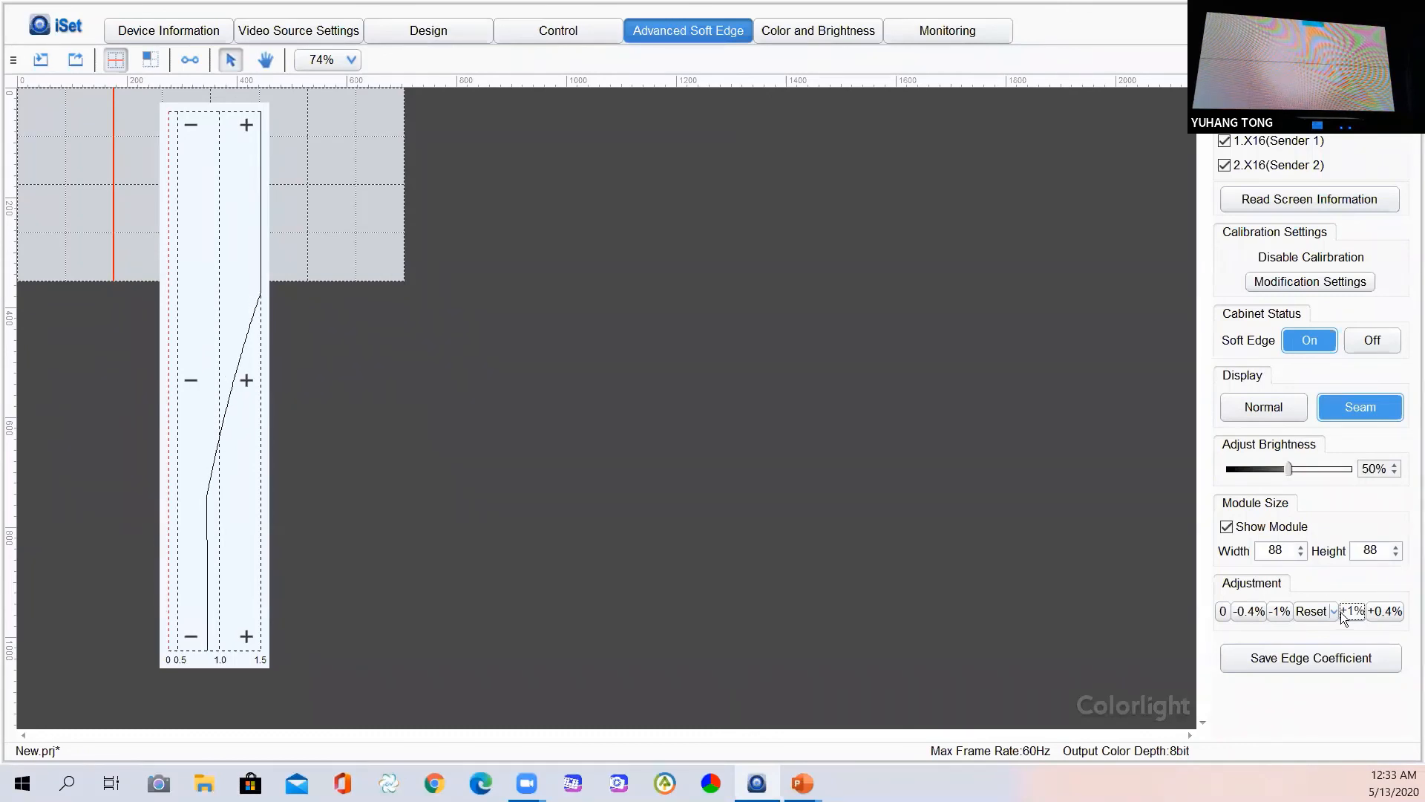
pyautogui.click(1341, 613)
pyautogui.click(1341, 613)
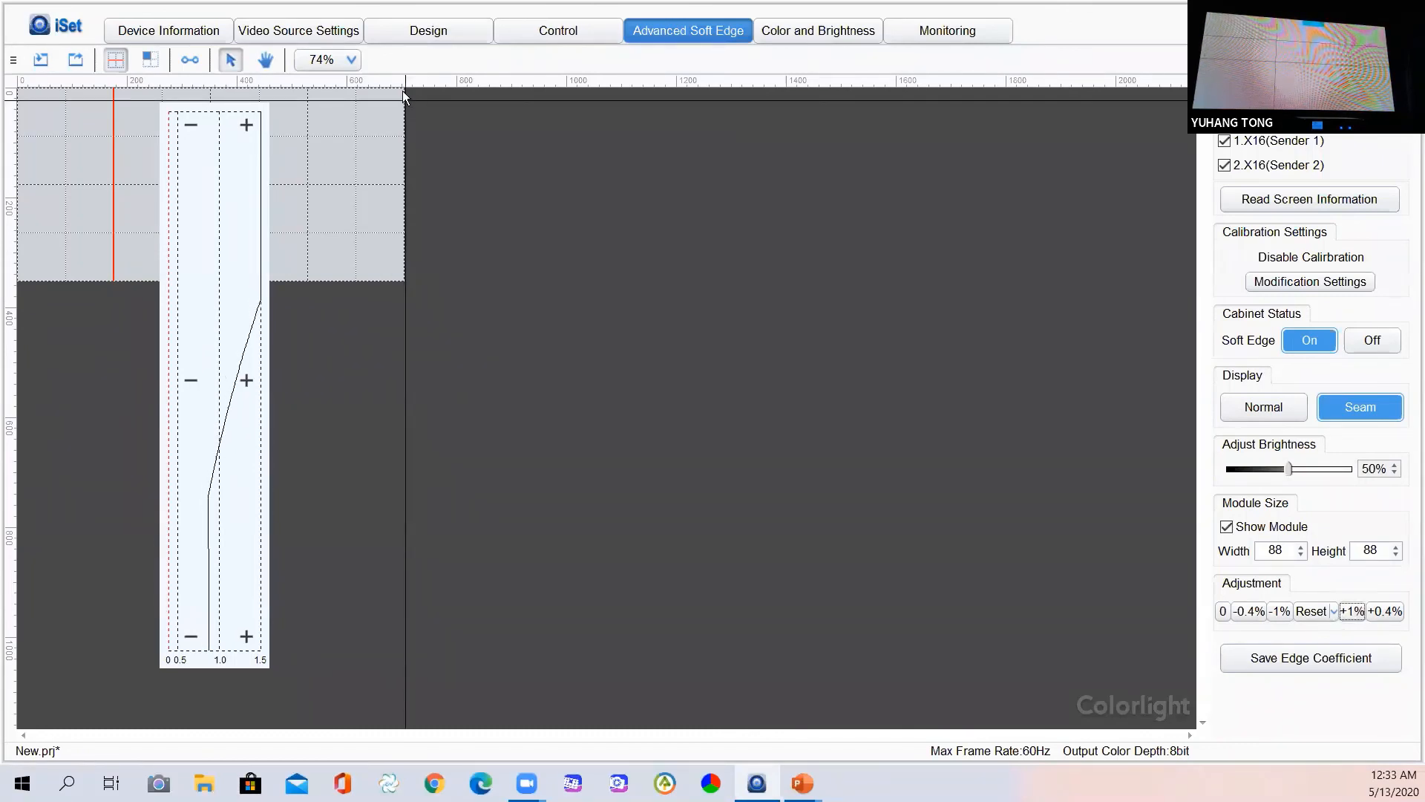
# Try lowering only the upper end of the seam's curve, one increment at a time, from 1.5 to about 1.0
pyautogui.click(190, 133)
pyautogui.click(190, 133)
pyautogui.click(191, 133)
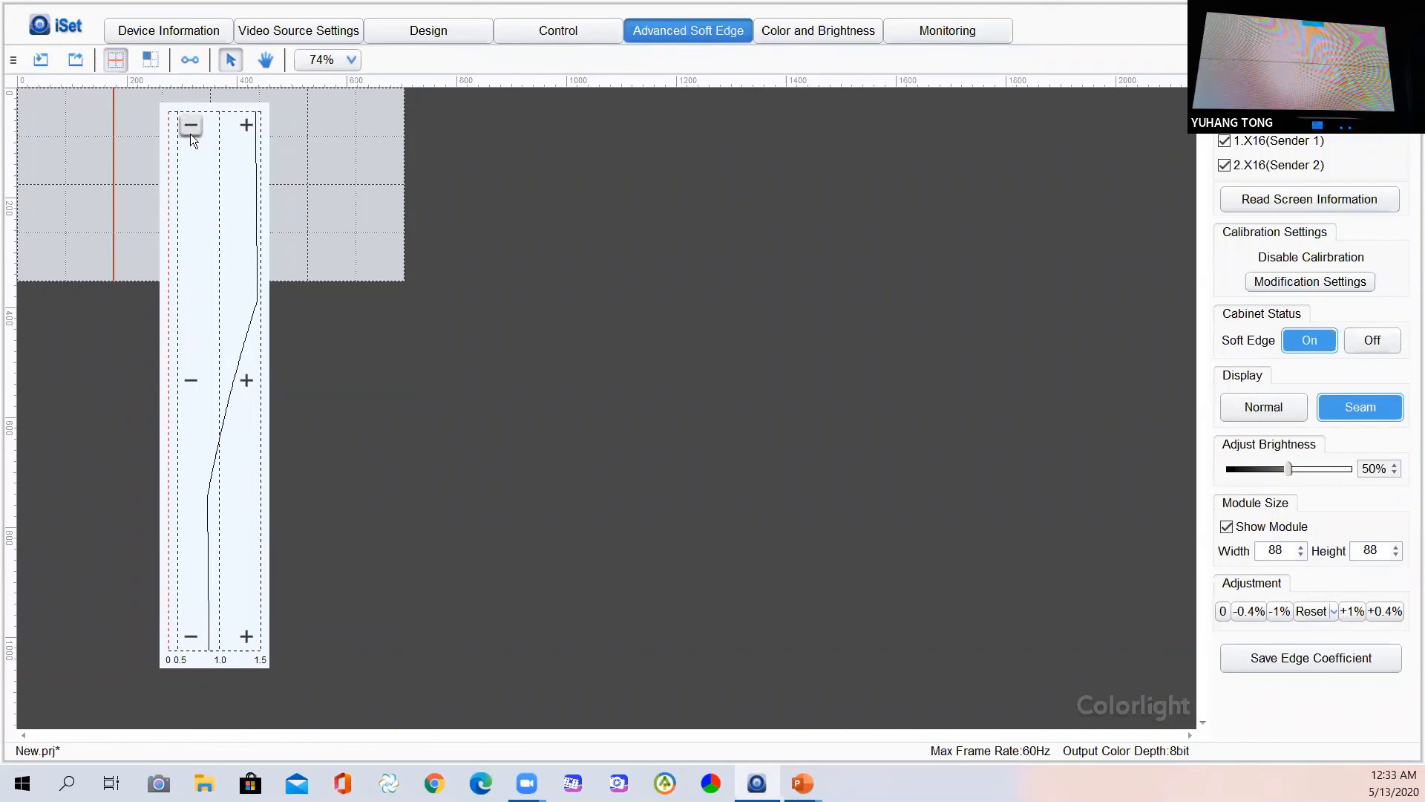
pyautogui.click(190, 134)
pyautogui.click(191, 134)
pyautogui.click(190, 133)
pyautogui.click(190, 135)
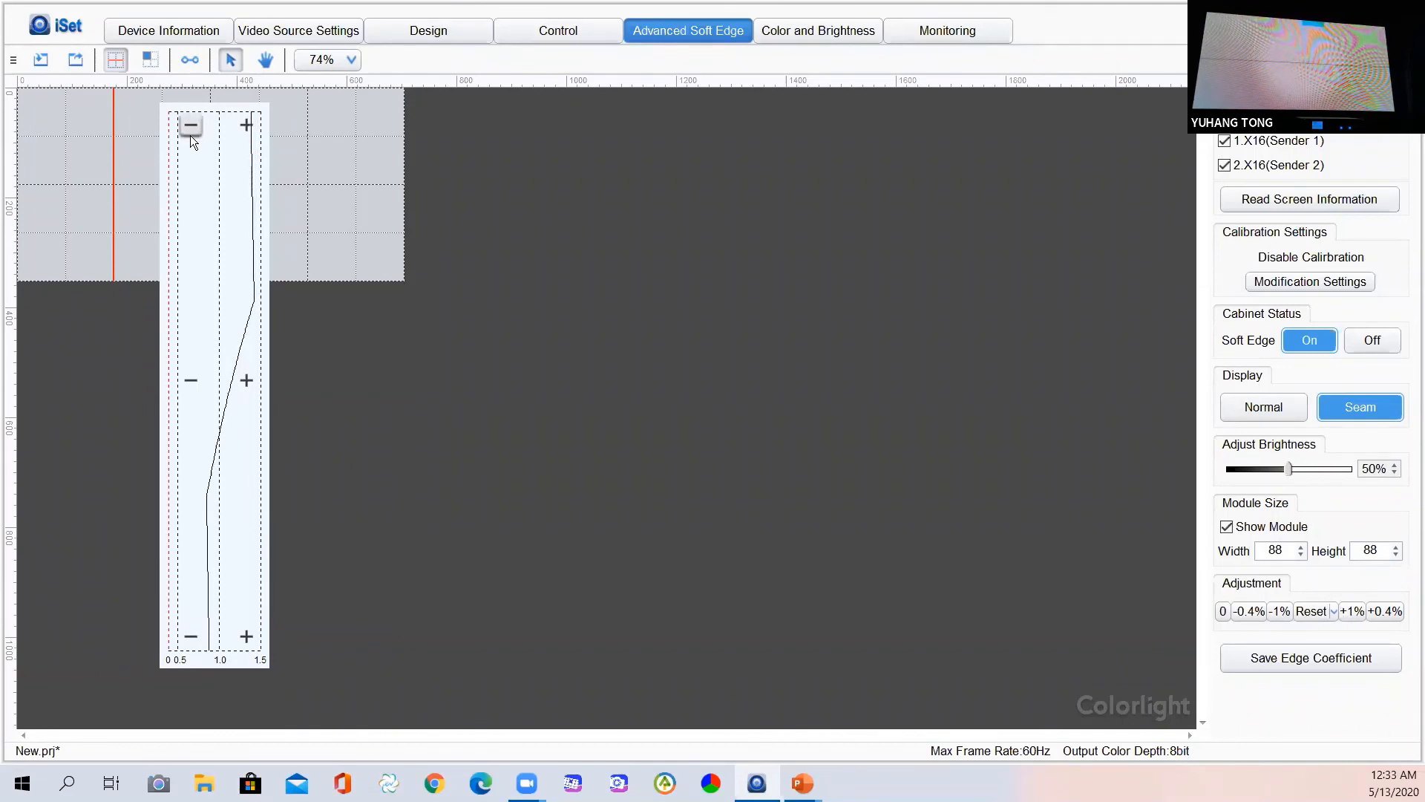
pyautogui.click(190, 135)
pyautogui.click(192, 134)
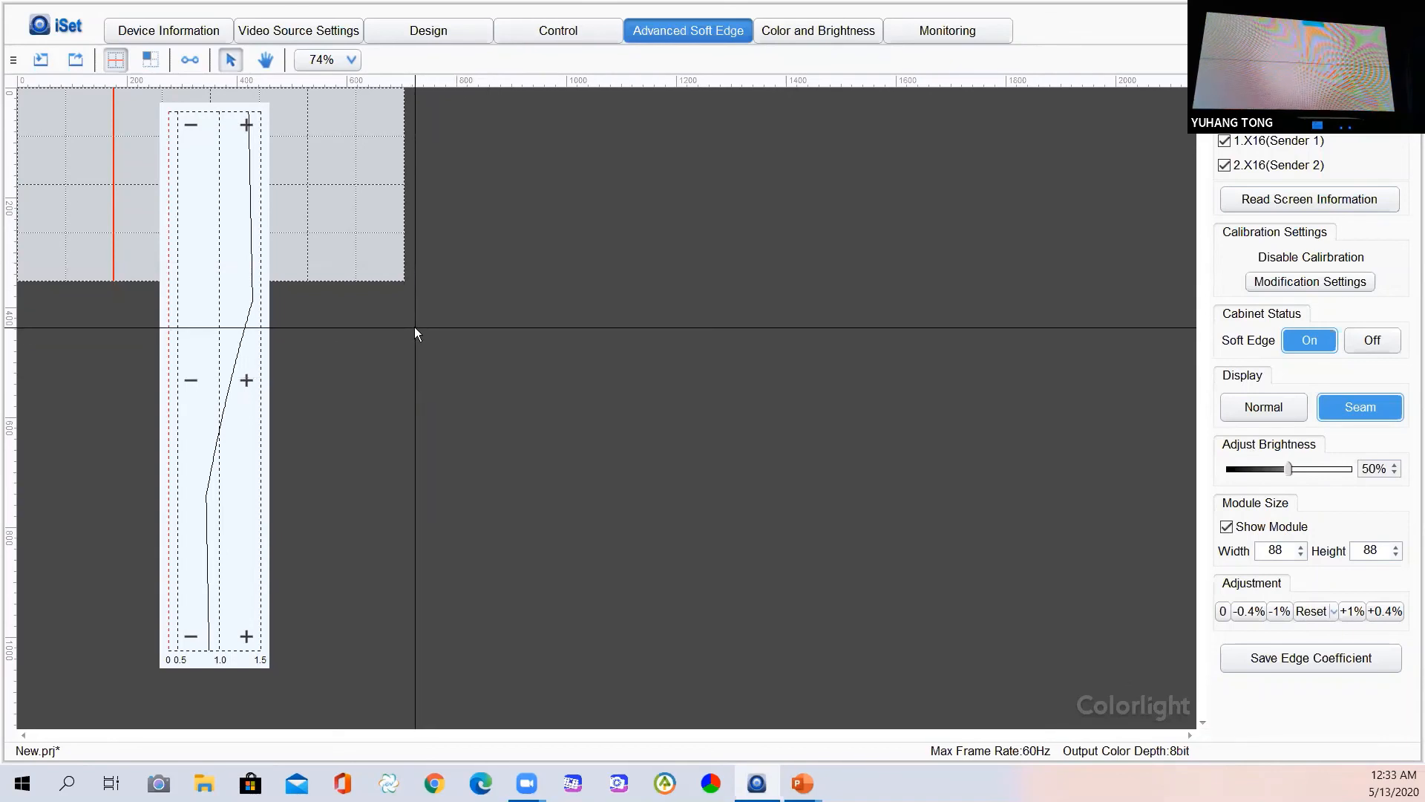
pyautogui.click(186, 131)
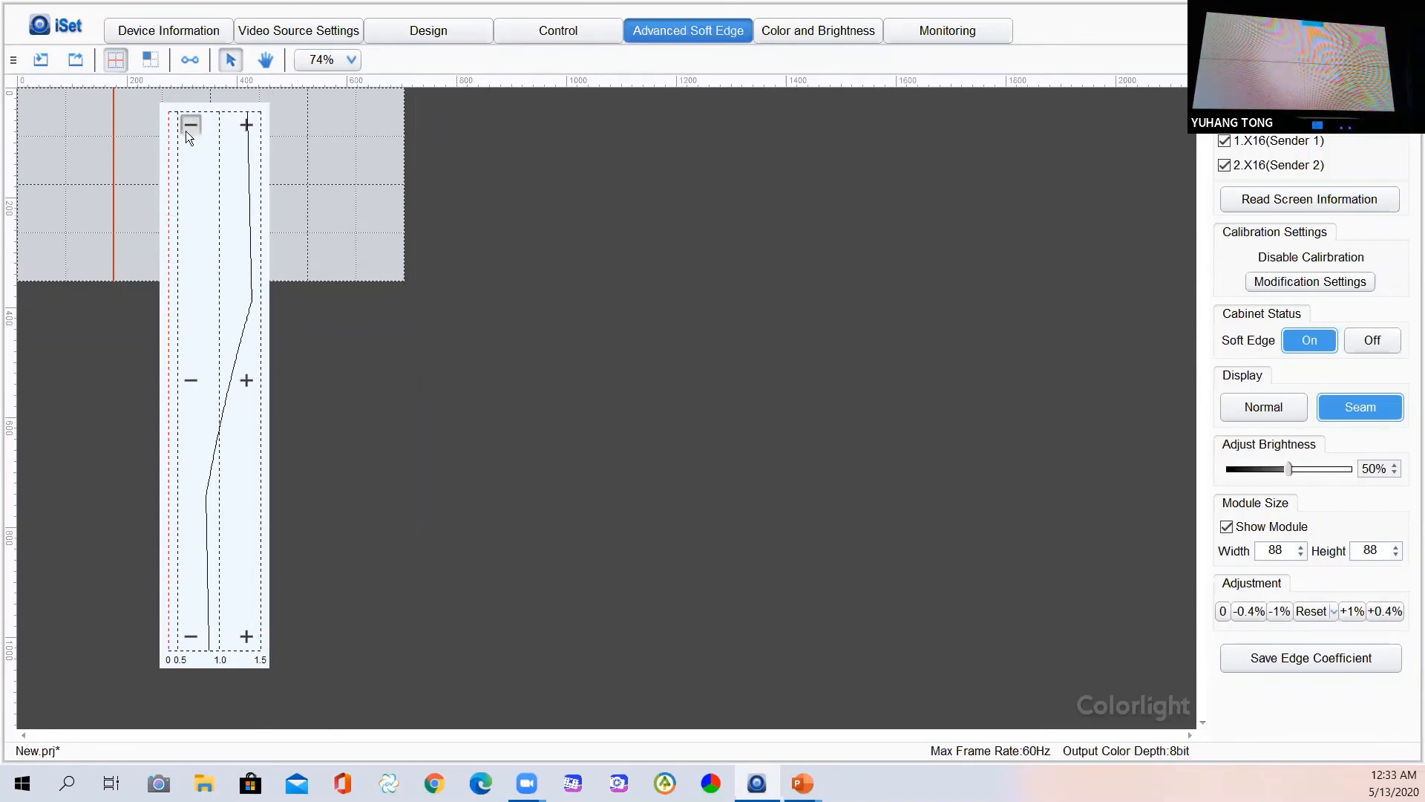
pyautogui.click(186, 131)
pyautogui.click(186, 130)
pyautogui.click(185, 131)
pyautogui.click(185, 131)
pyautogui.click(185, 130)
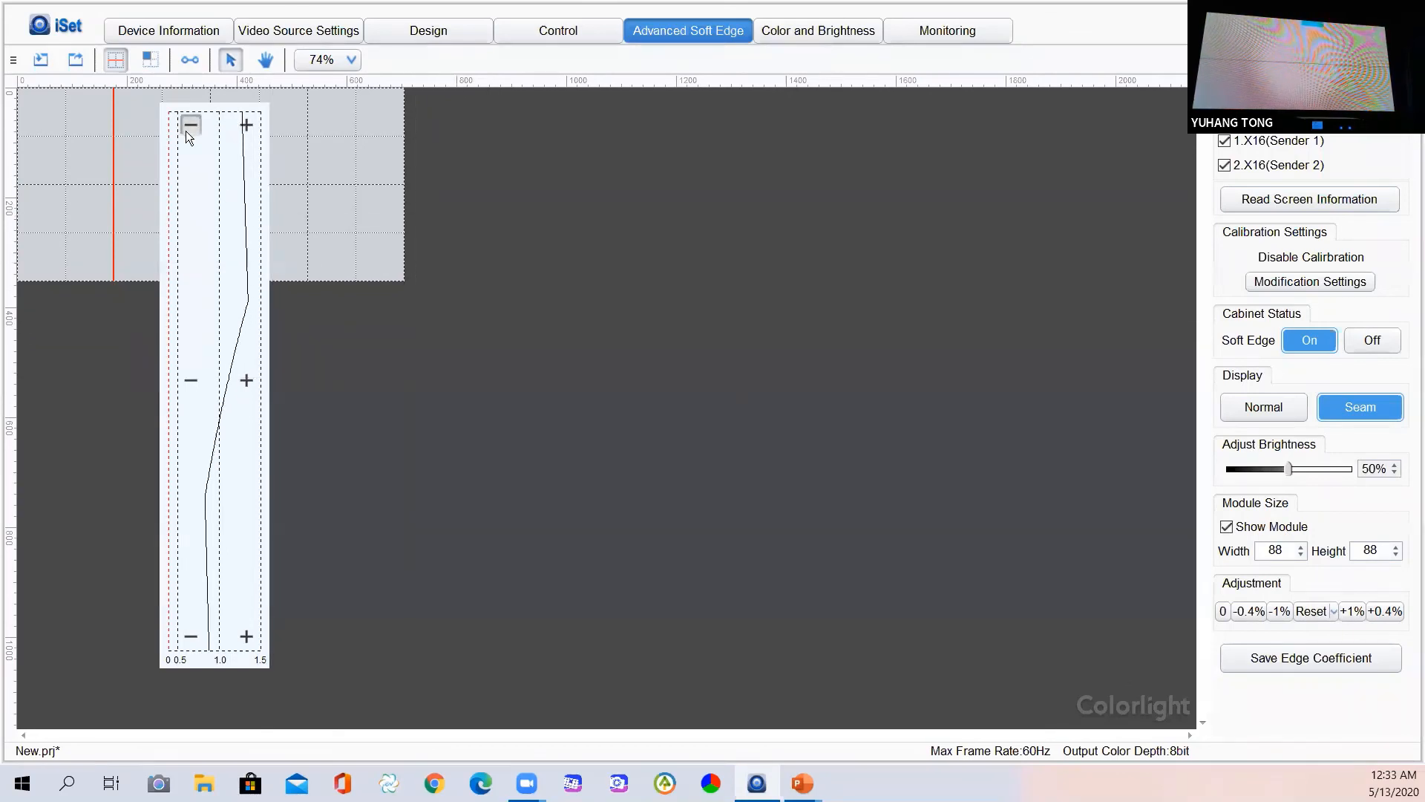
pyautogui.click(187, 130)
pyautogui.click(188, 129)
pyautogui.click(188, 129)
pyautogui.click(189, 129)
pyautogui.click(190, 129)
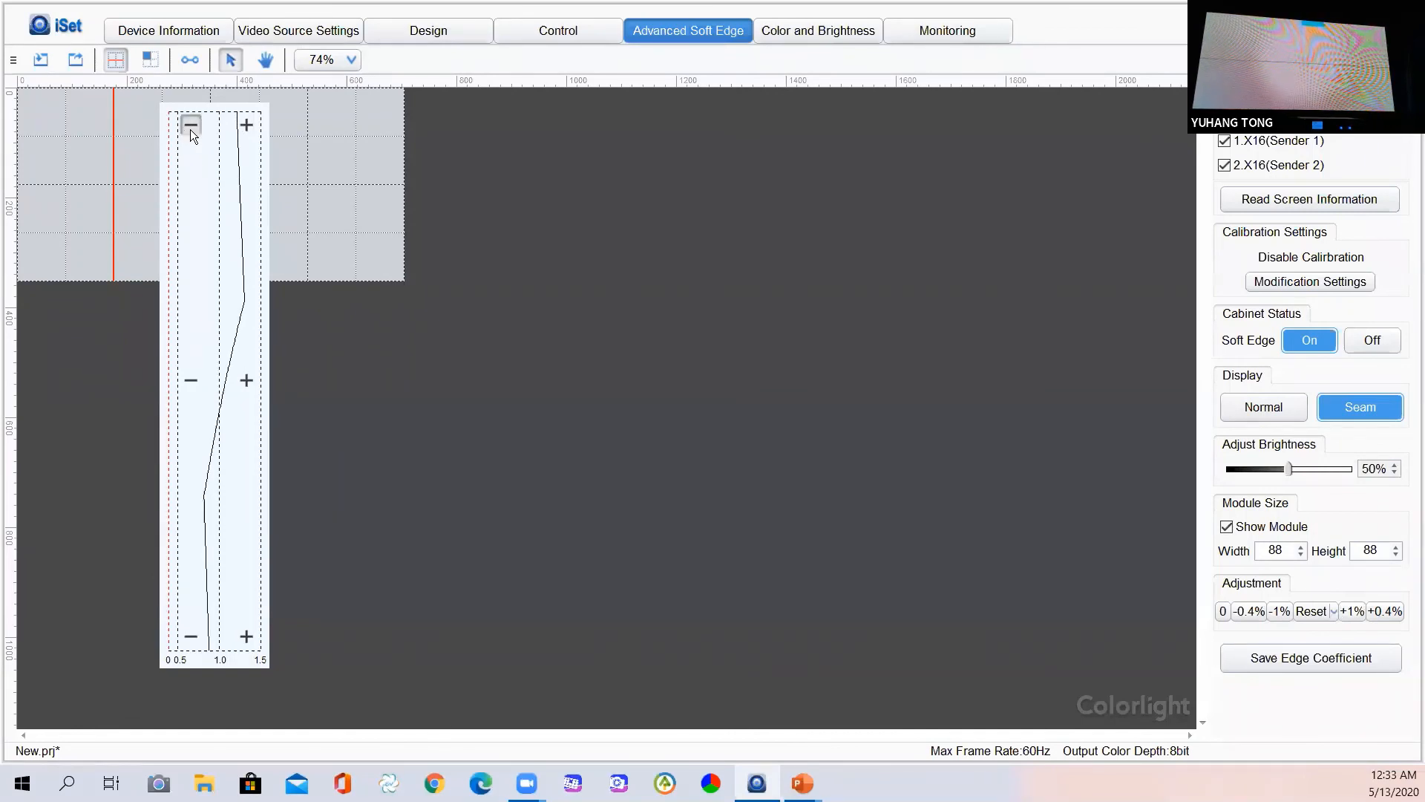
pyautogui.click(191, 129)
pyautogui.click(191, 129)
pyautogui.click(192, 129)
pyautogui.click(192, 129)
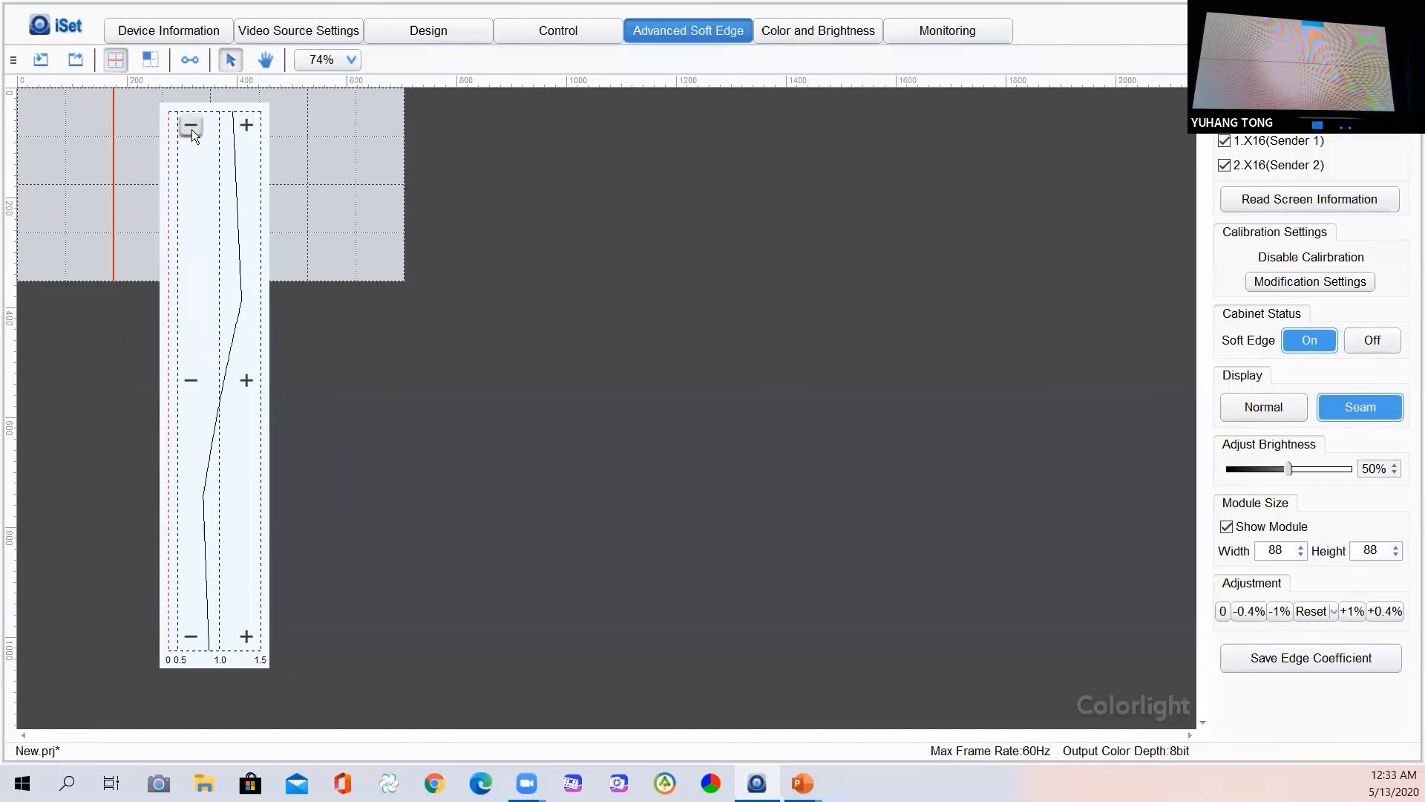
pyautogui.click(192, 130)
pyautogui.click(192, 129)
pyautogui.click(193, 127)
pyautogui.click(193, 127)
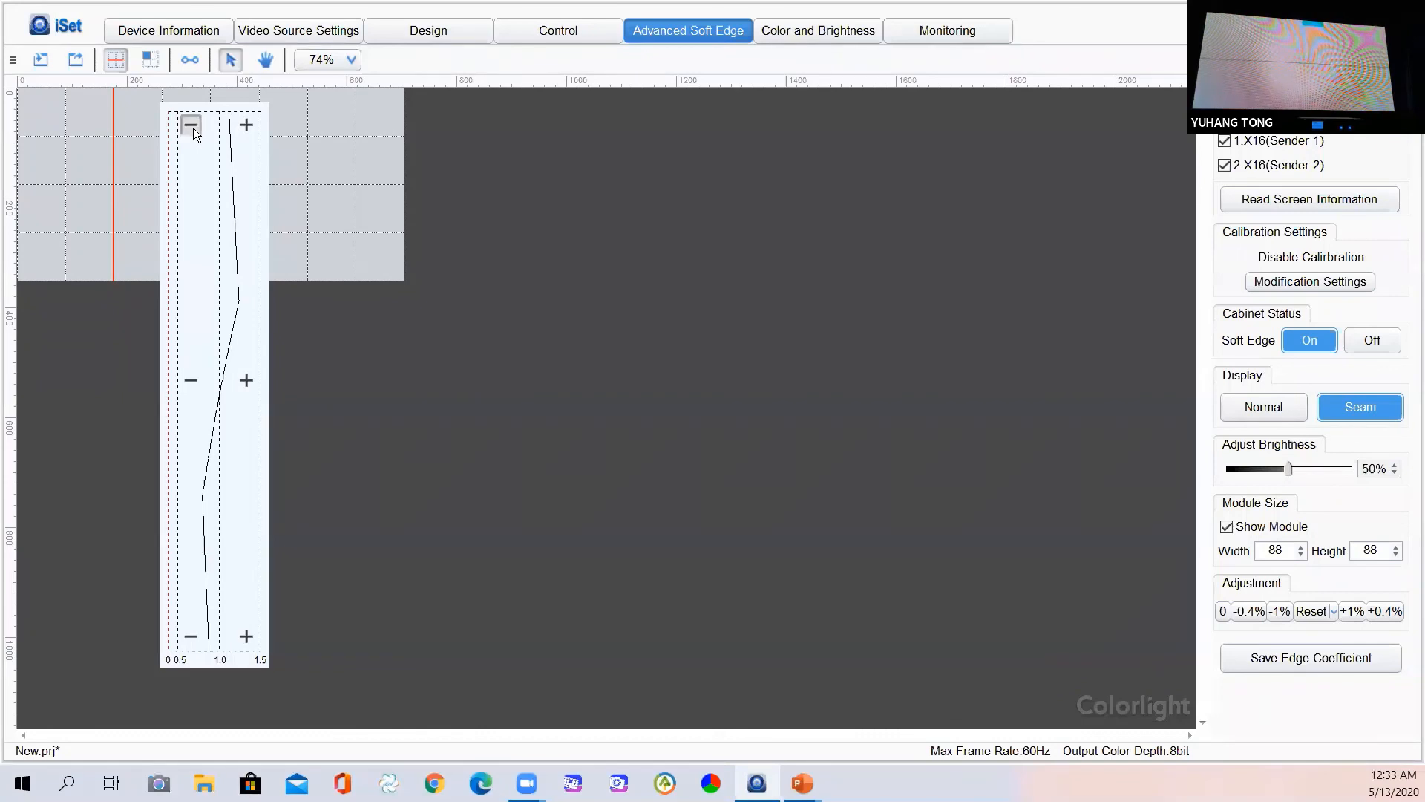
pyautogui.click(193, 128)
pyautogui.click(195, 128)
pyautogui.click(196, 128)
pyautogui.click(196, 127)
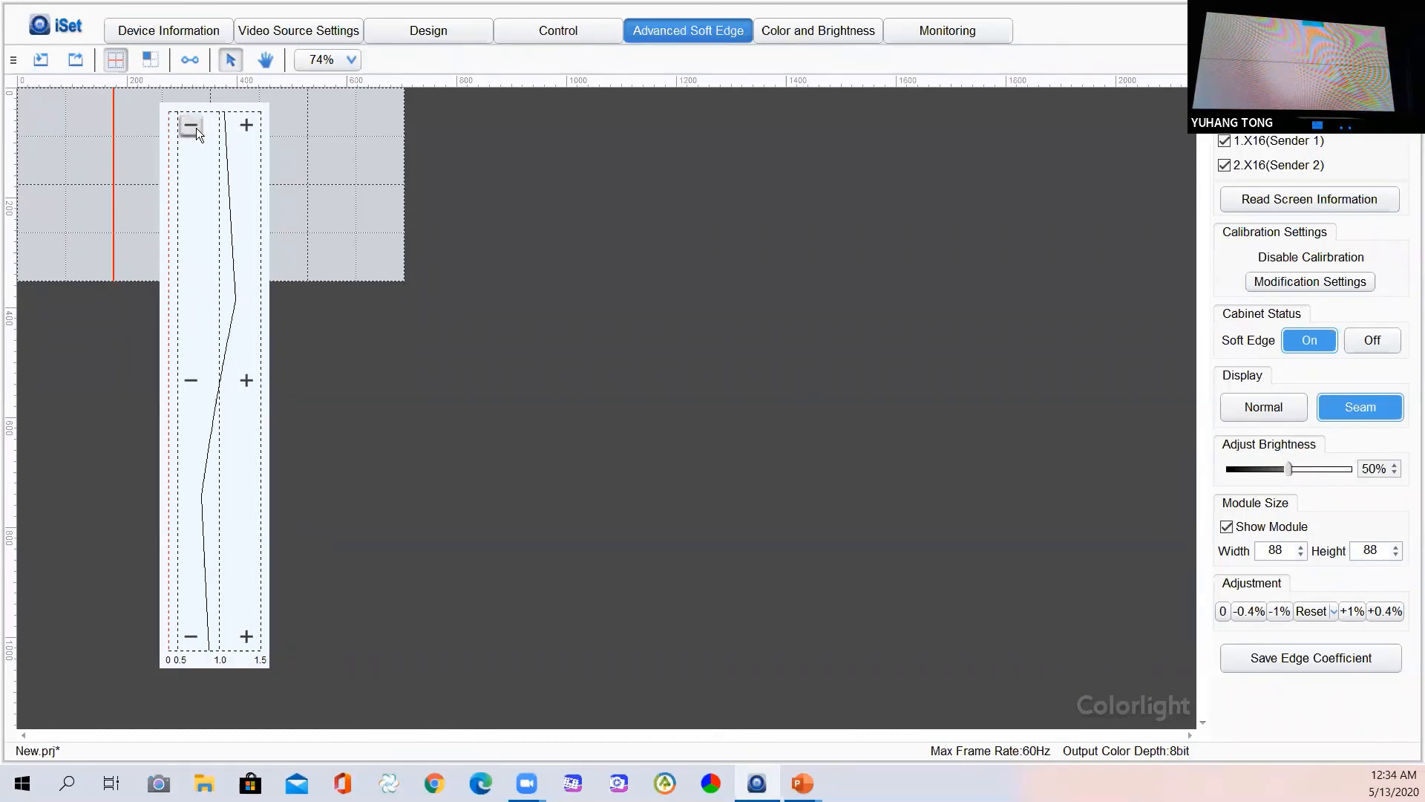
pyautogui.click(196, 127)
pyautogui.click(196, 128)
pyautogui.click(196, 128)
pyautogui.click(196, 128)
pyautogui.click(196, 127)
pyautogui.click(196, 127)
pyautogui.click(196, 127)
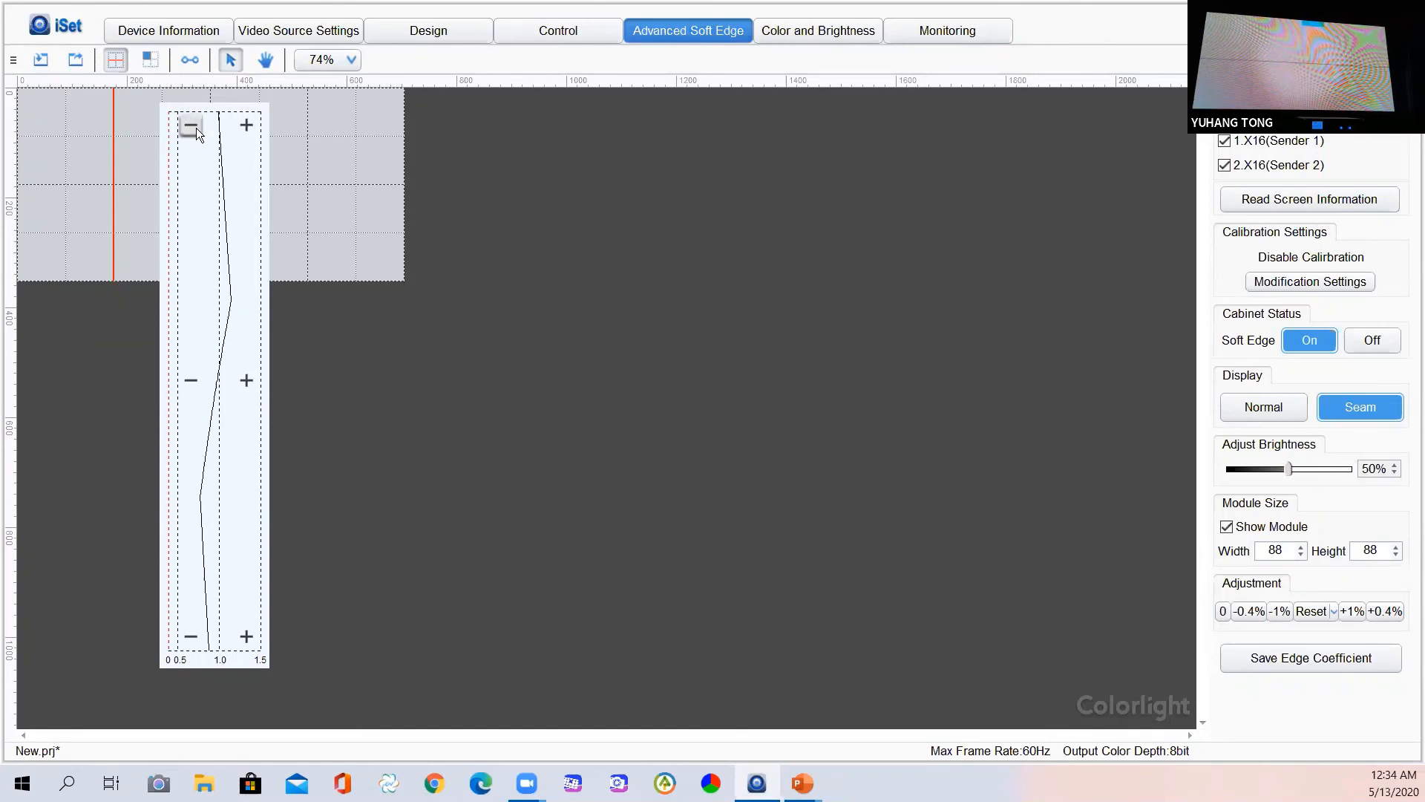
pyautogui.click(196, 127)
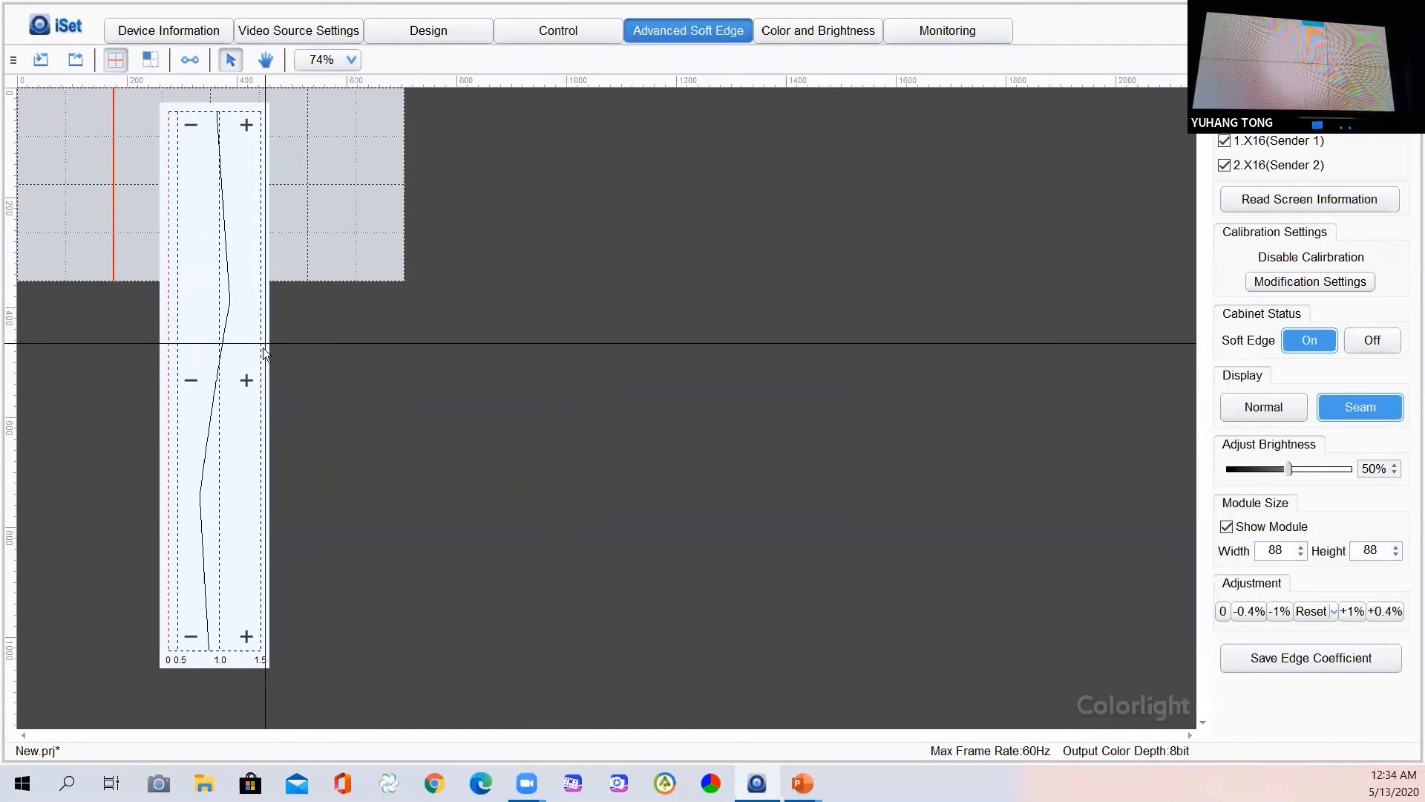
# Reset the selected seam and all other seams, agreeing to discard the existing adjustment data
pyautogui.click(1319, 613)
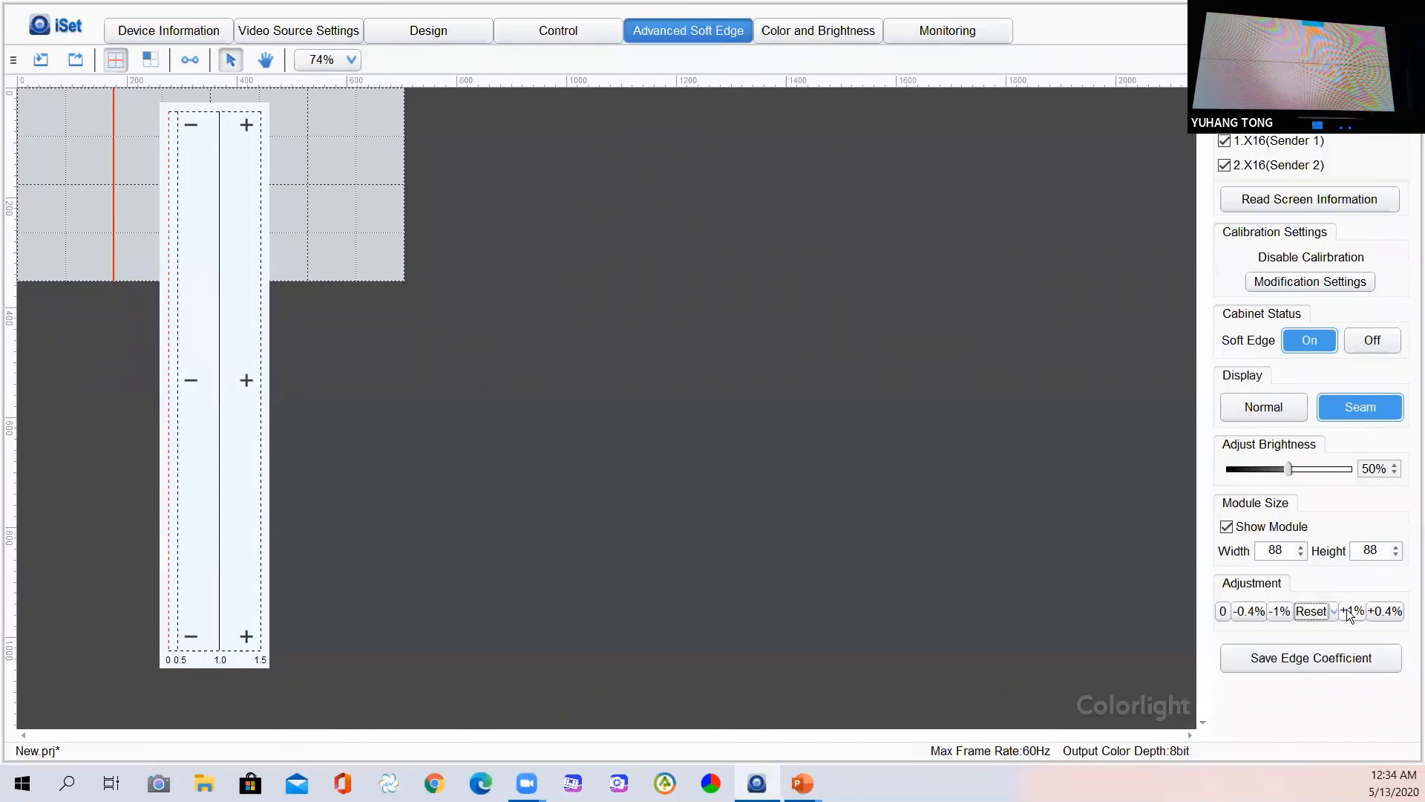
pyautogui.click(1336, 613)
pyautogui.click(1335, 613)
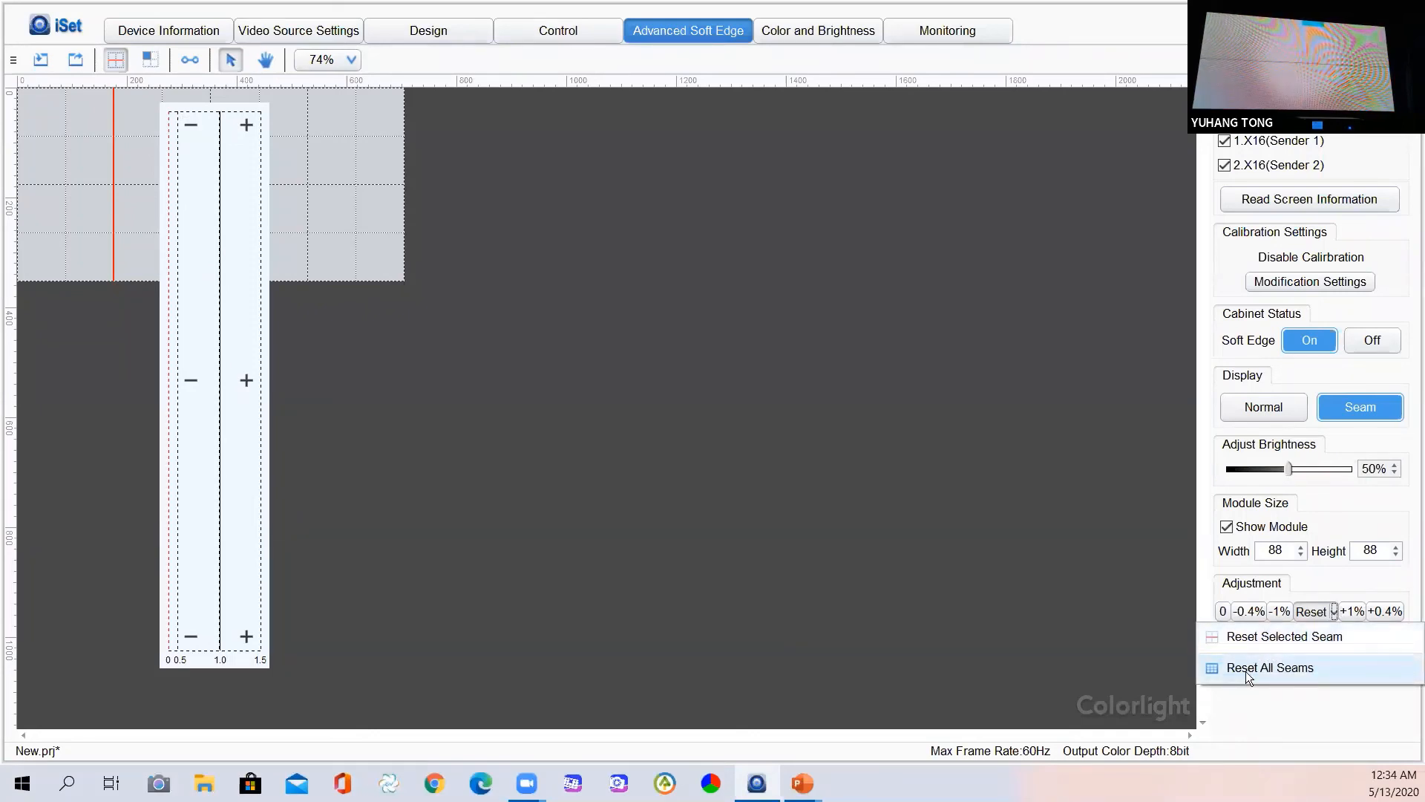
pyautogui.click(1296, 674)
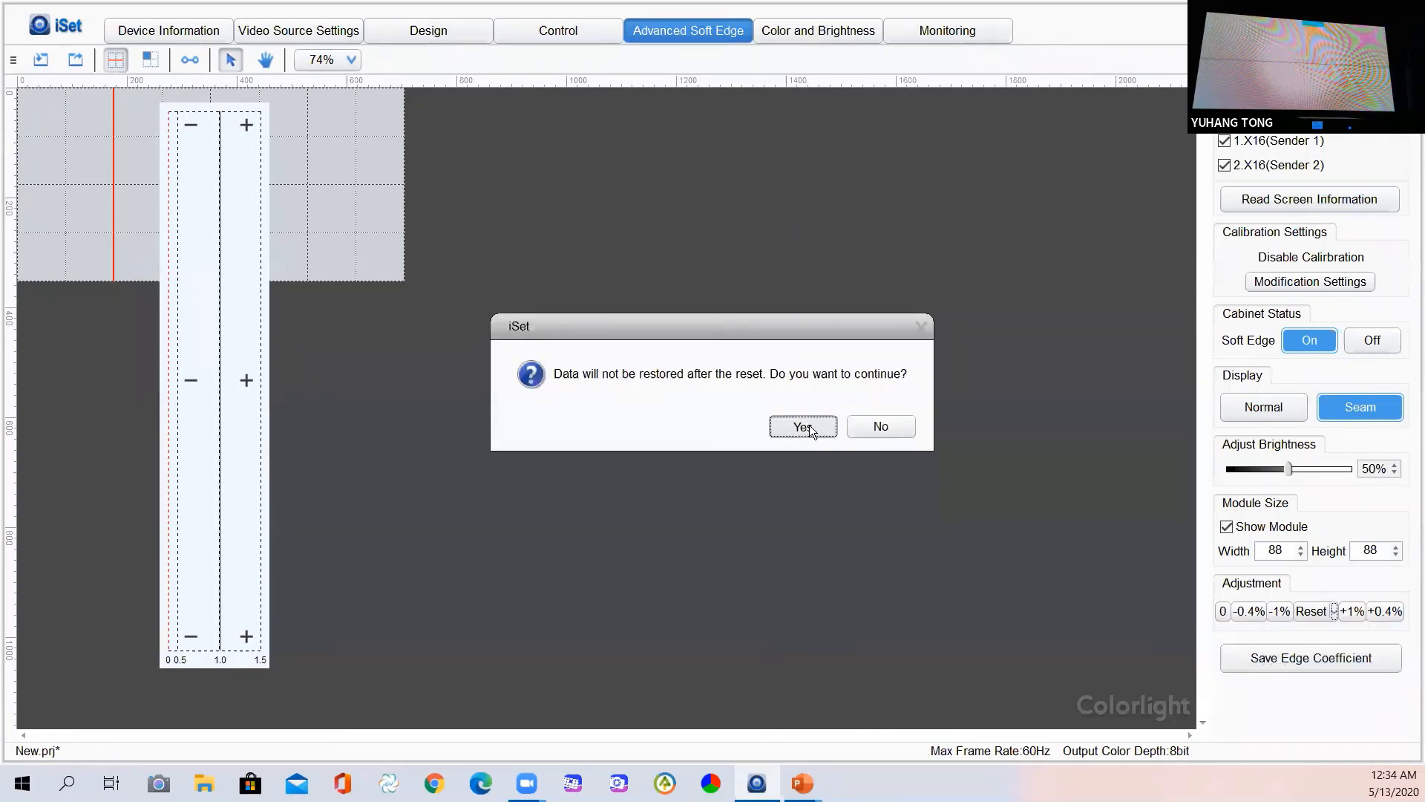
pyautogui.click(807, 429)
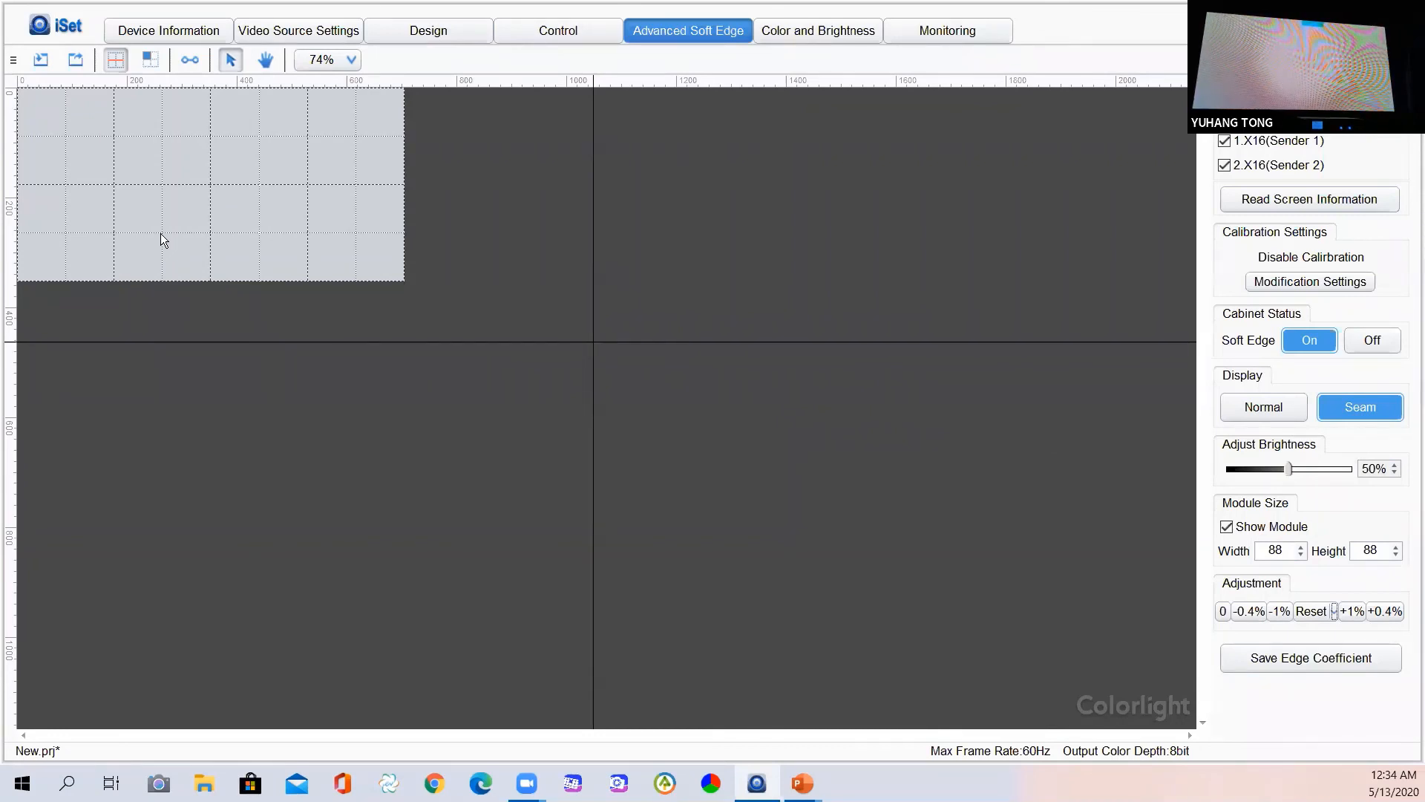
# Save the edge coefficients and dismiss the save message
pyautogui.click(1304, 664)
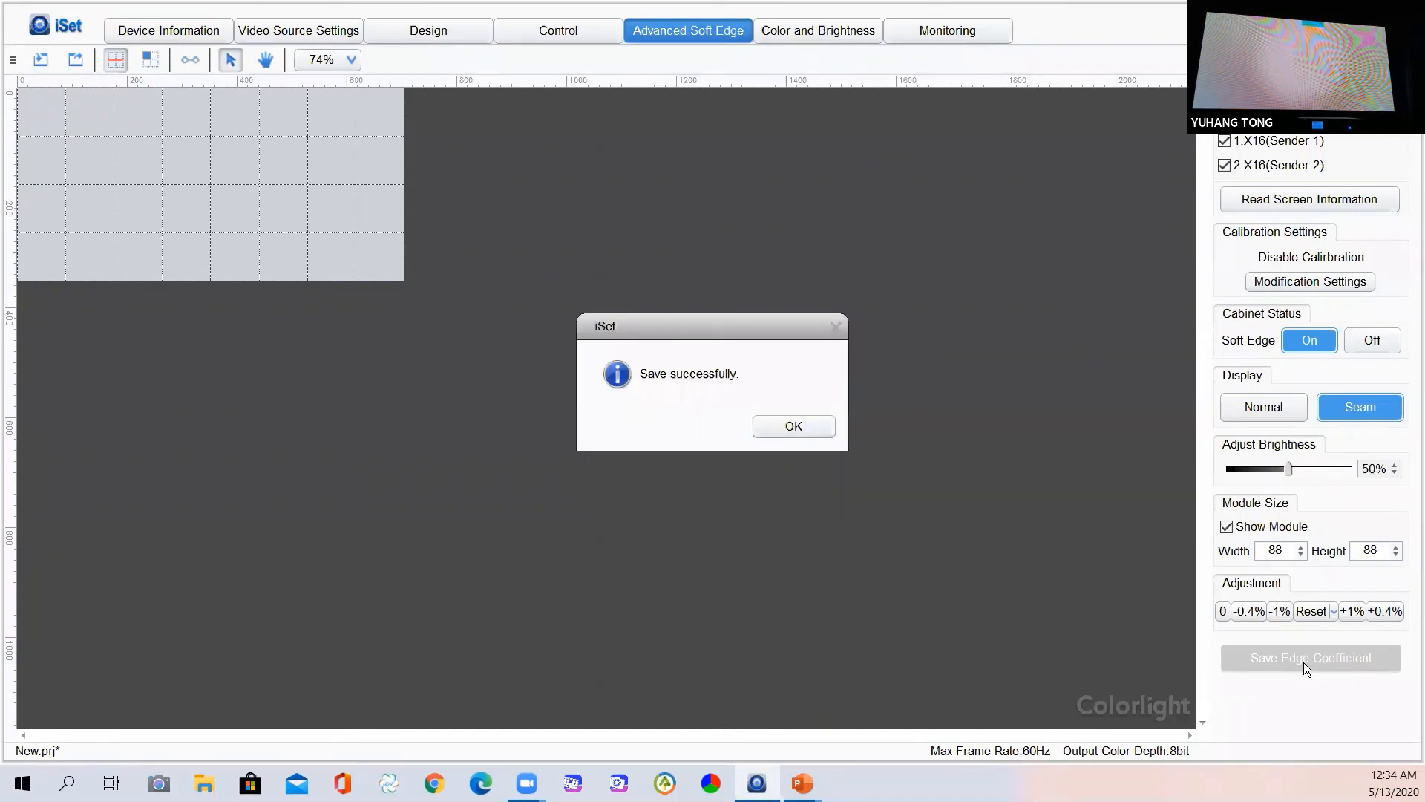
pyautogui.click(793, 427)
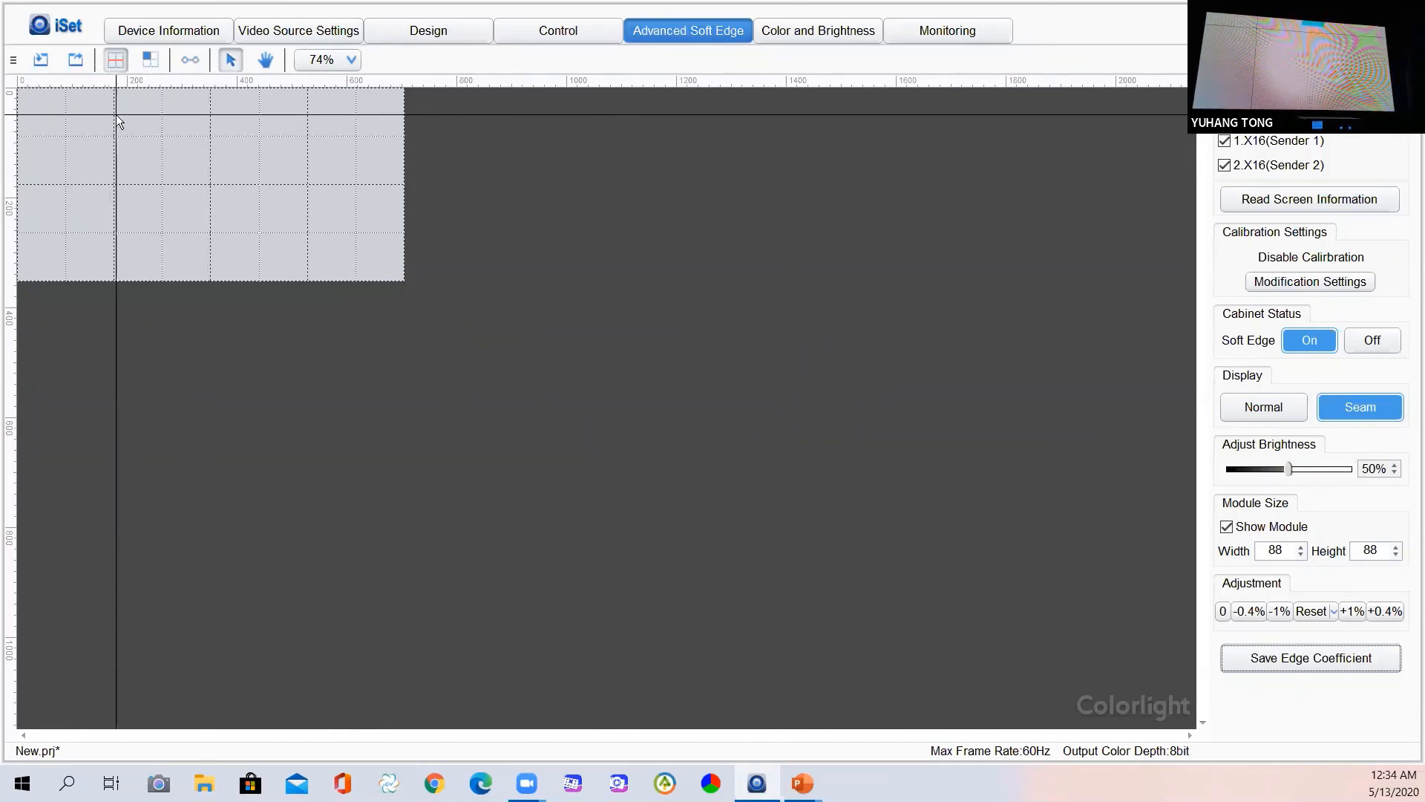
# Select the first vertical seam and shorten its selected section by moving the lower endpoint up into the top module row
pyautogui.click(116, 121)
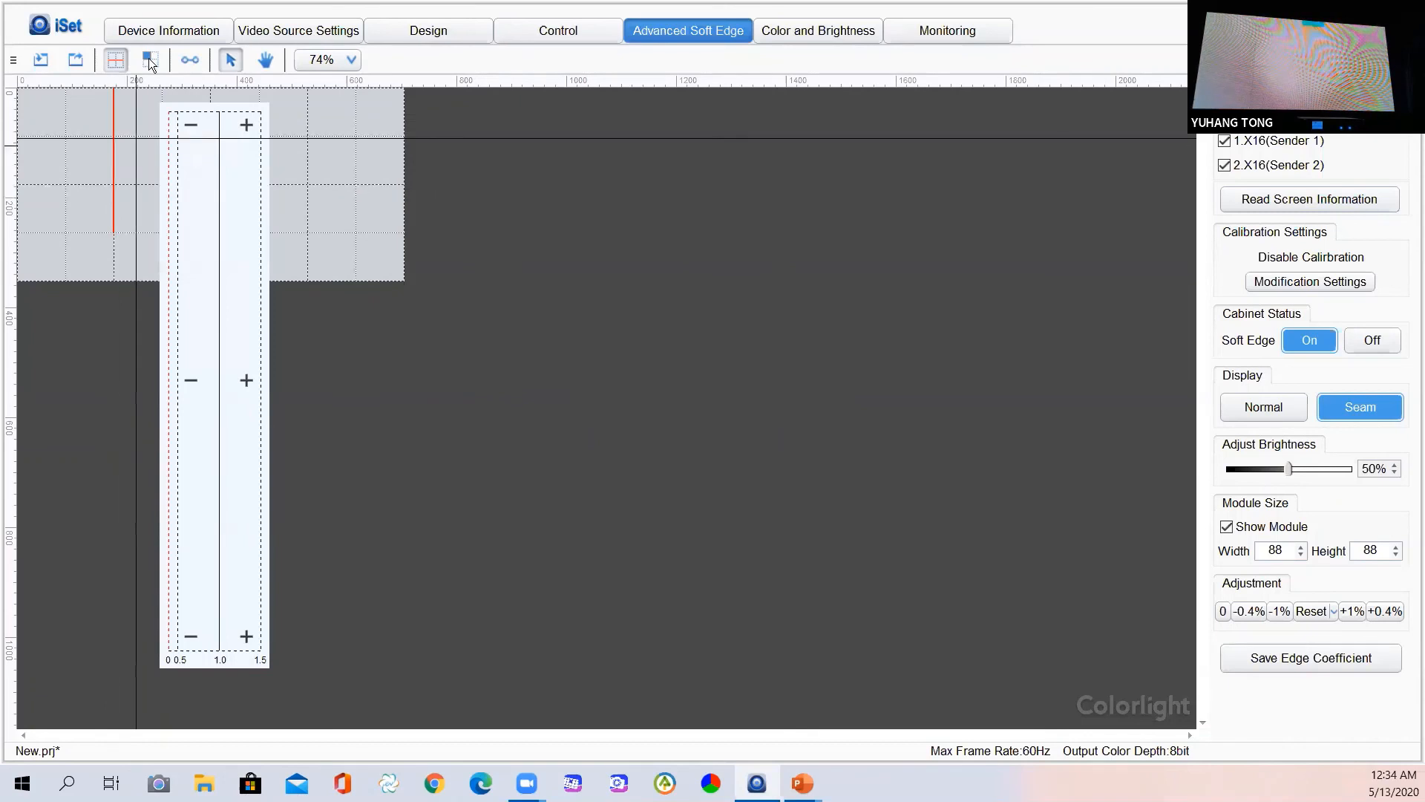
pyautogui.click(183, 57)
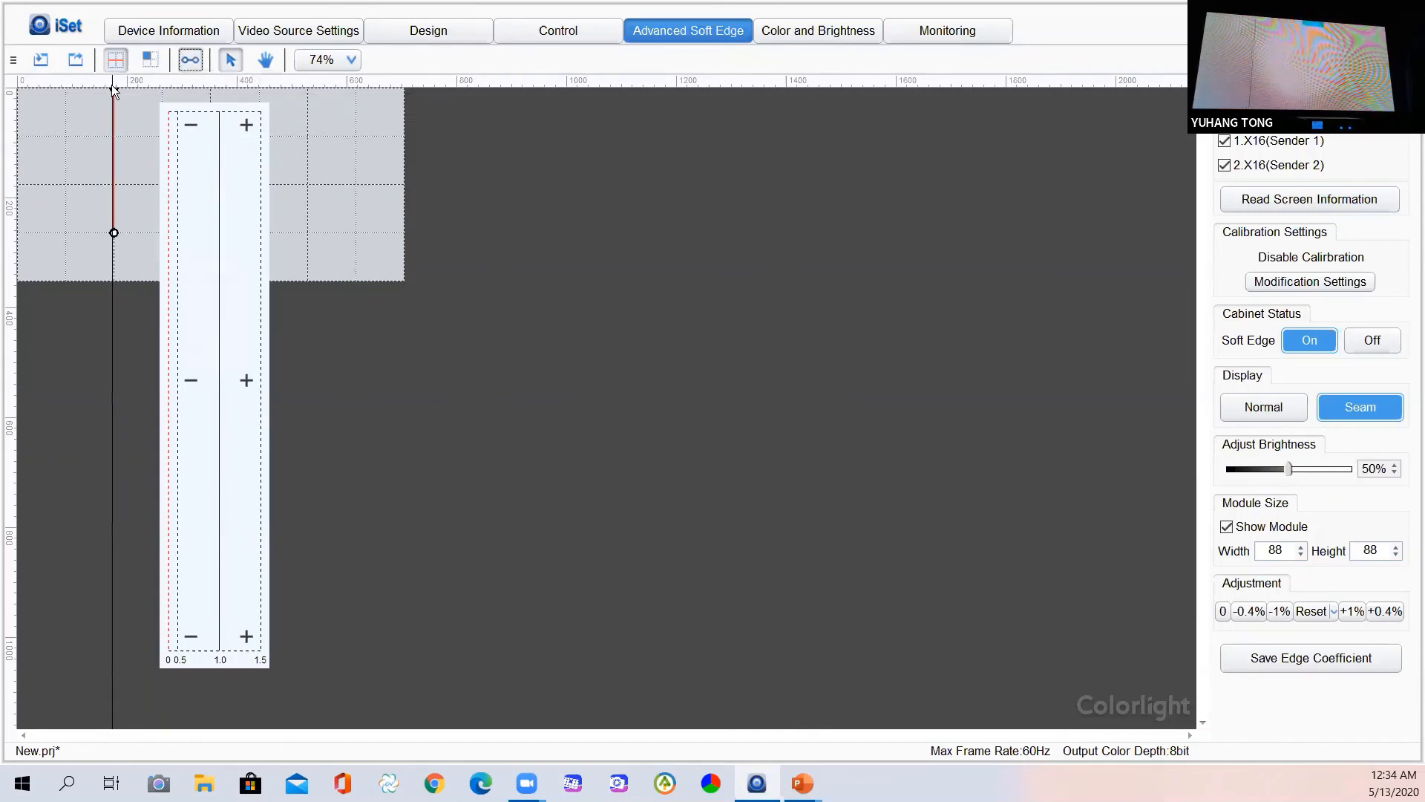
pyautogui.click(113, 87)
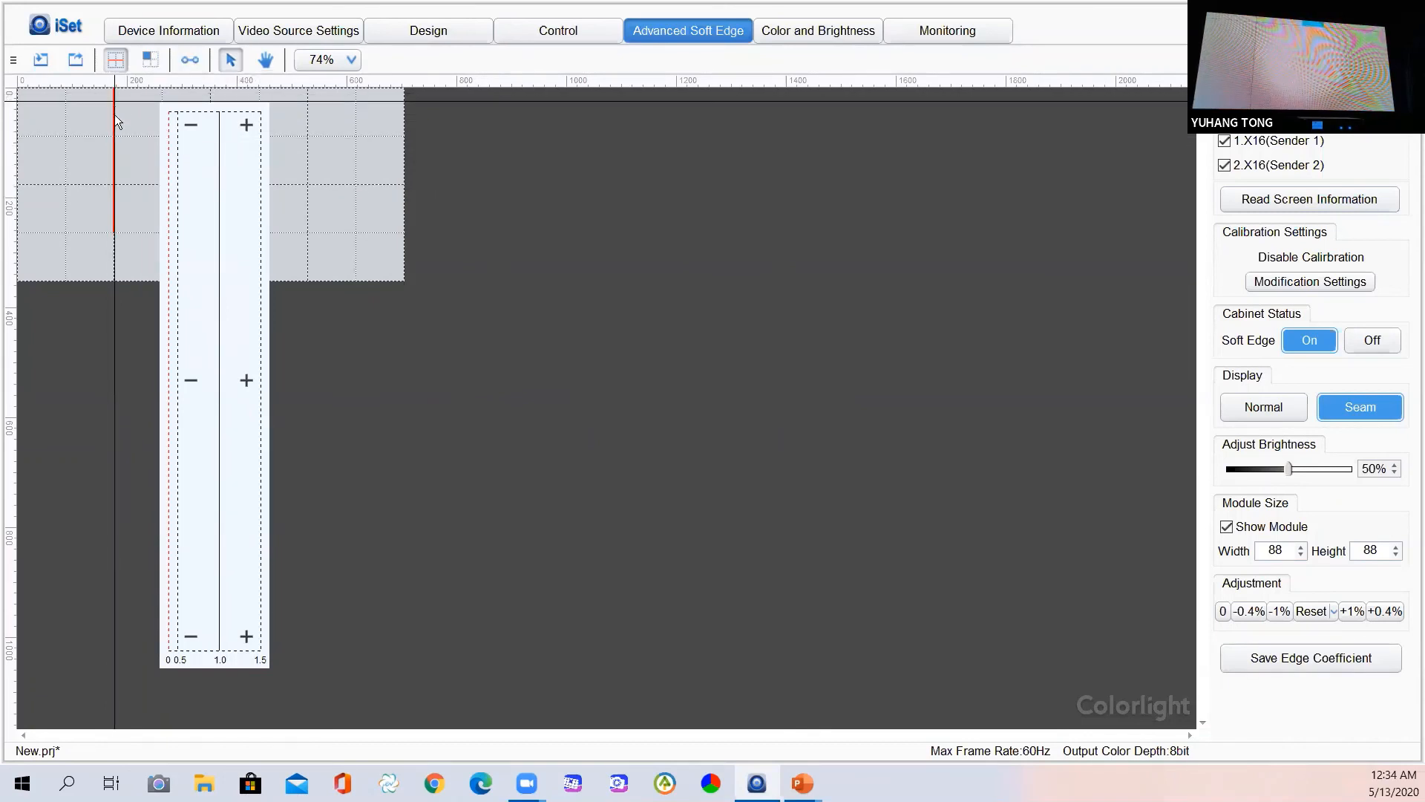
pyautogui.click(191, 64)
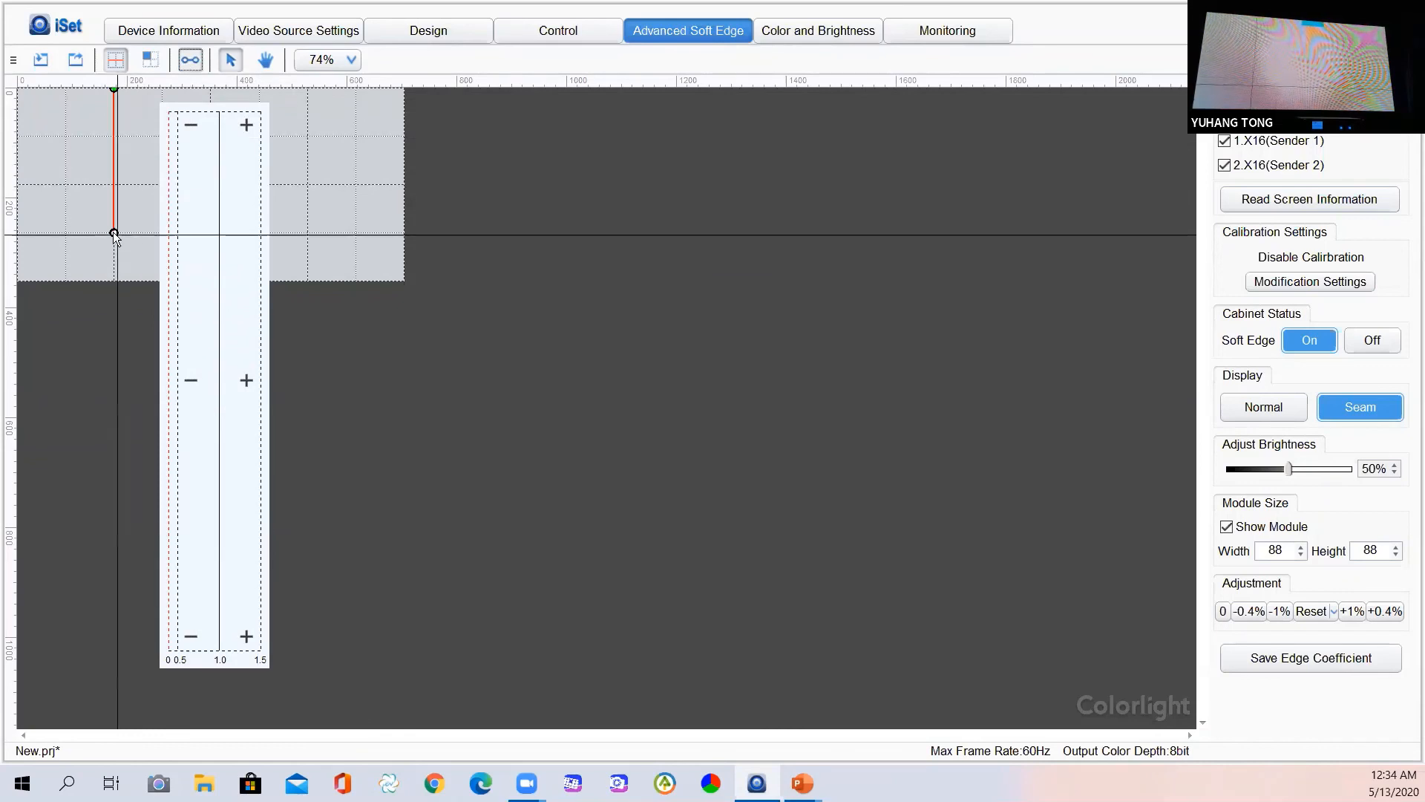
pyautogui.moveTo(113, 232); pyautogui.dragTo(114, 116)
# Switch from module seams to cabinet edge adjustment and try selecting individual cabinets in the upper row
pyautogui.click(151, 59)
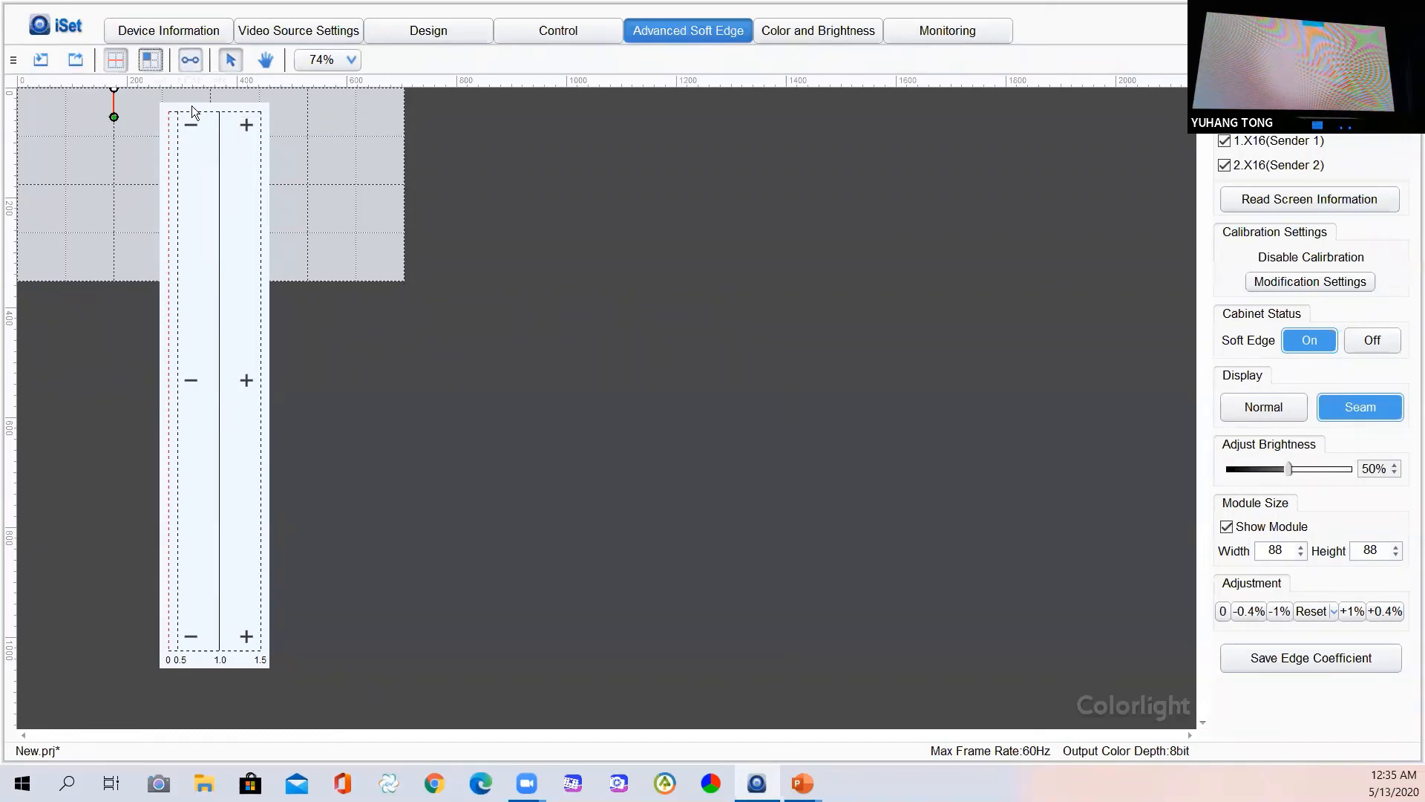
pyautogui.click(258, 137)
pyautogui.click(179, 138)
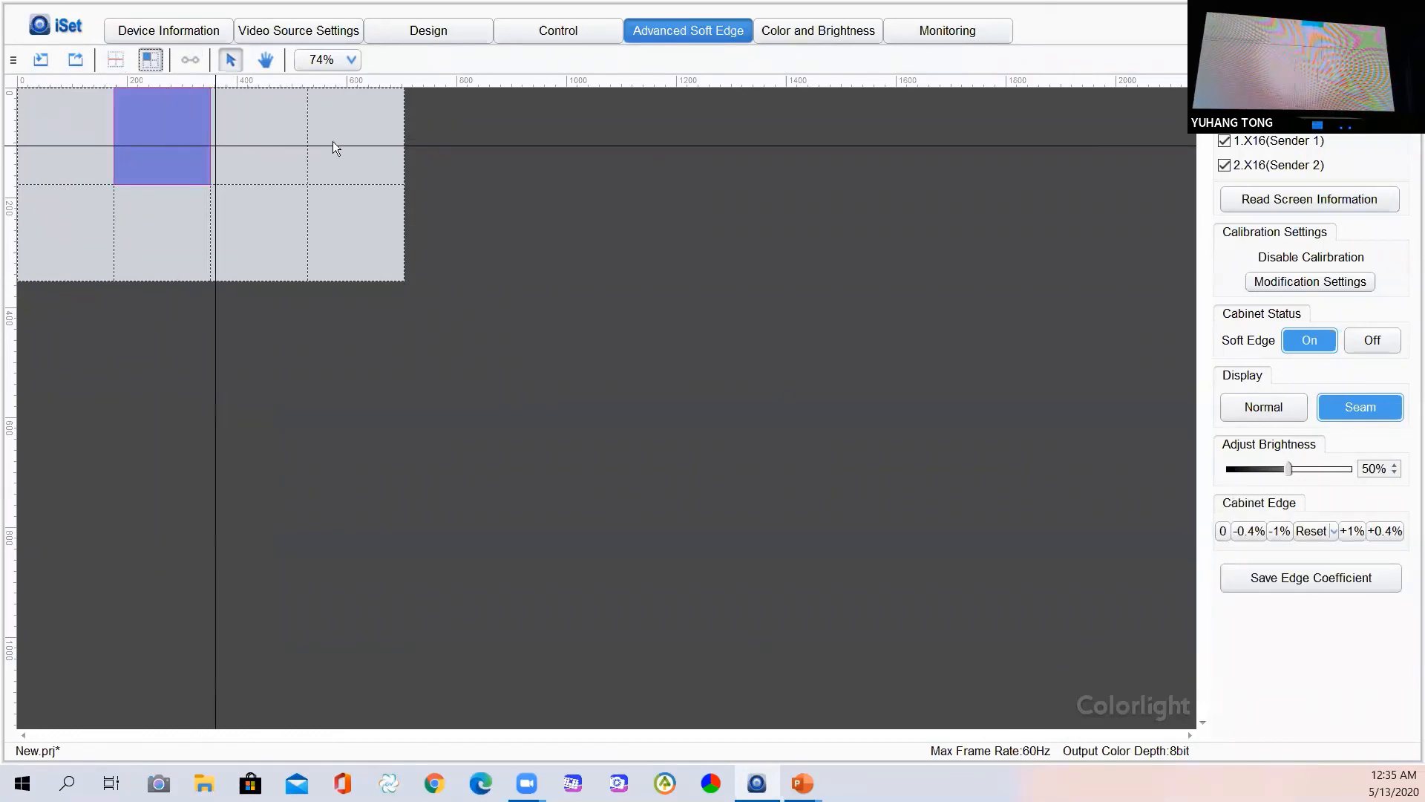
pyautogui.click(337, 142)
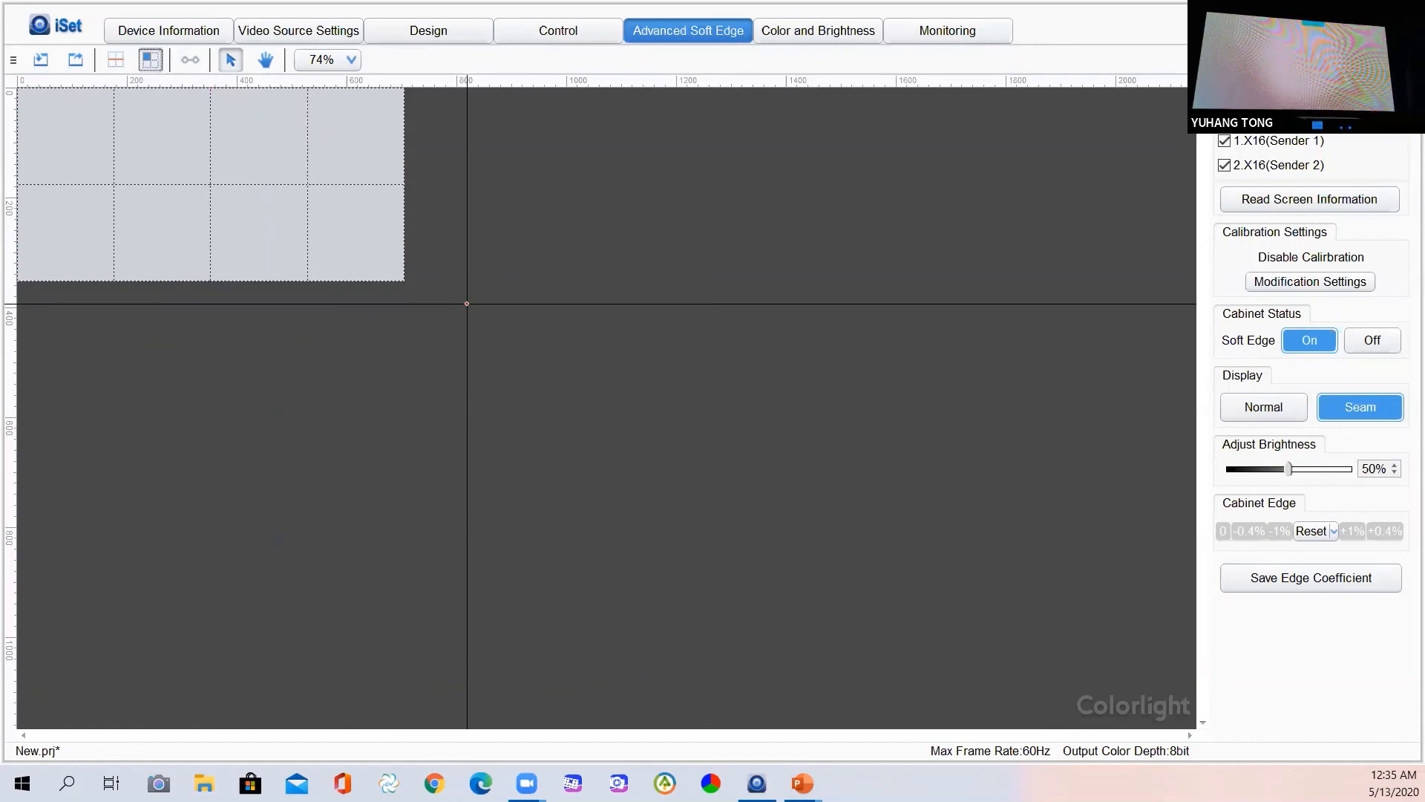
# Switch to the PowerPoint slide show and advance through the seam correction result to the Q&A slide
pyautogui.hotkey('alt', 'Tab')
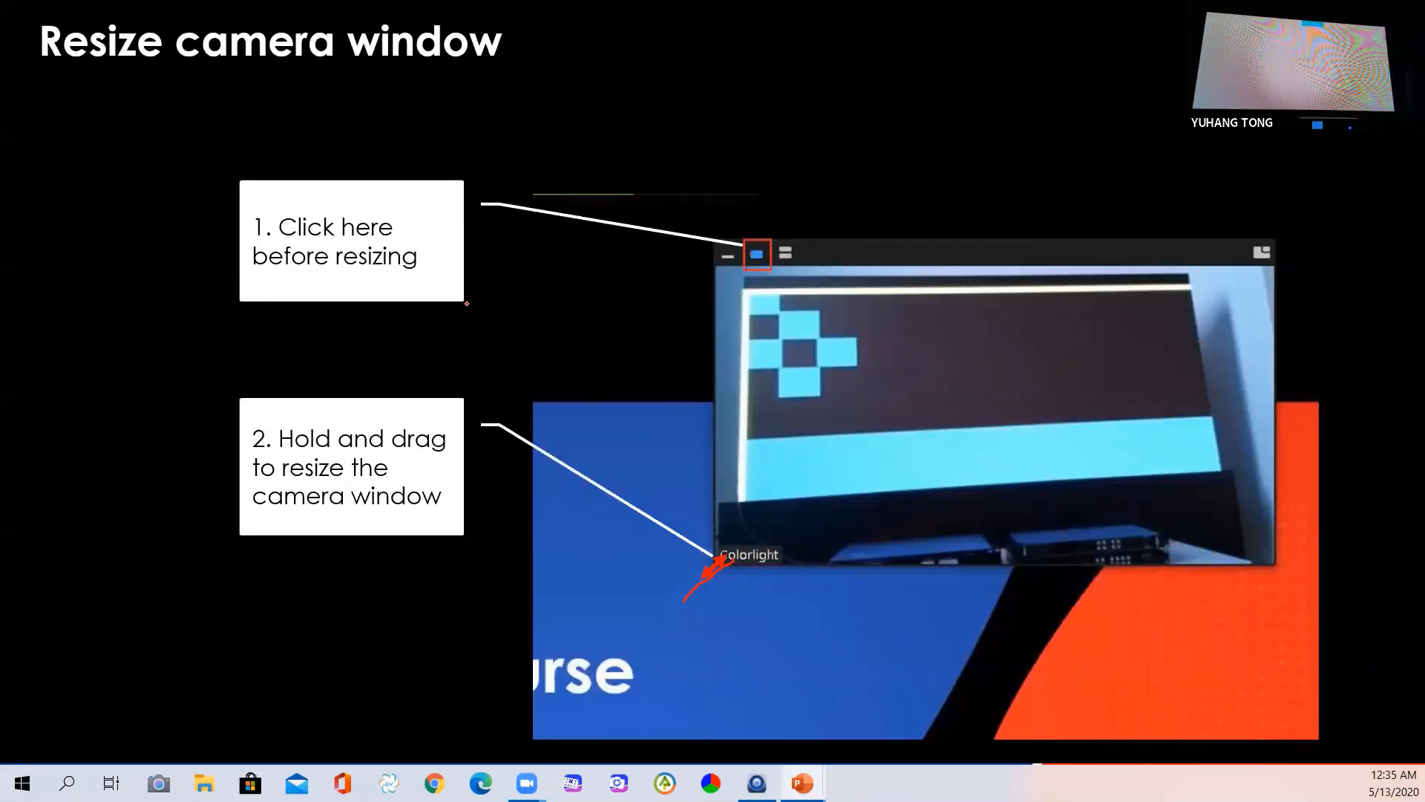
pyautogui.press('Right')
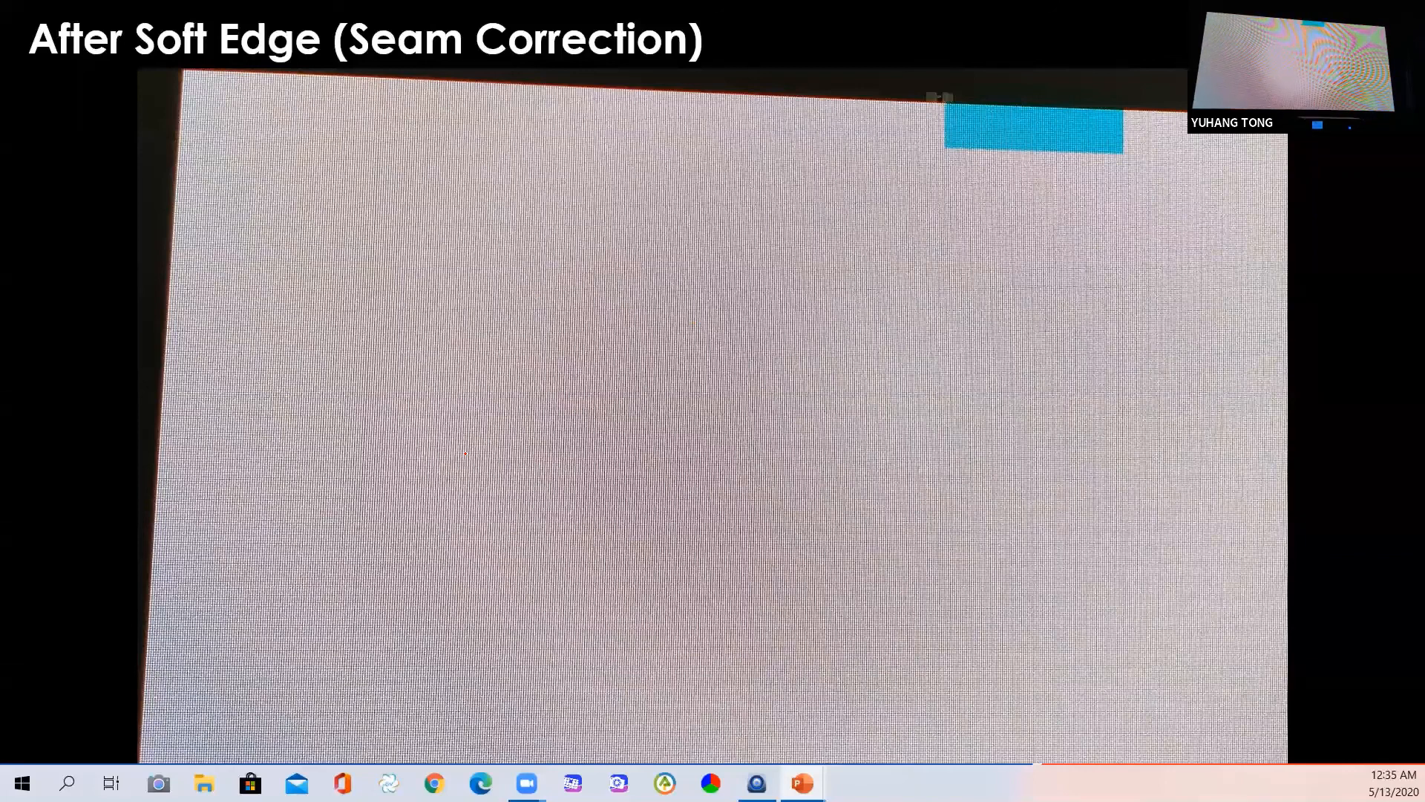
pyautogui.press('Right')
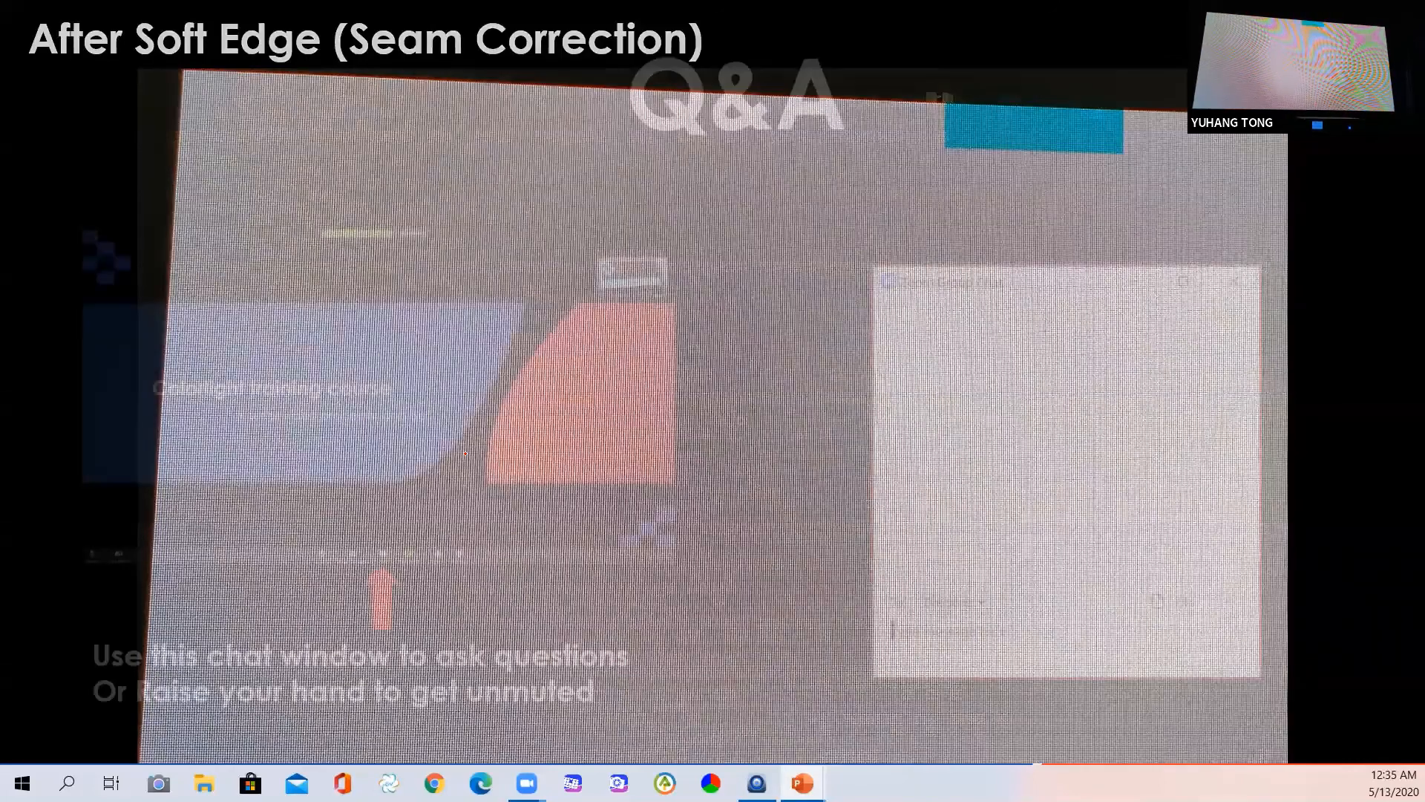